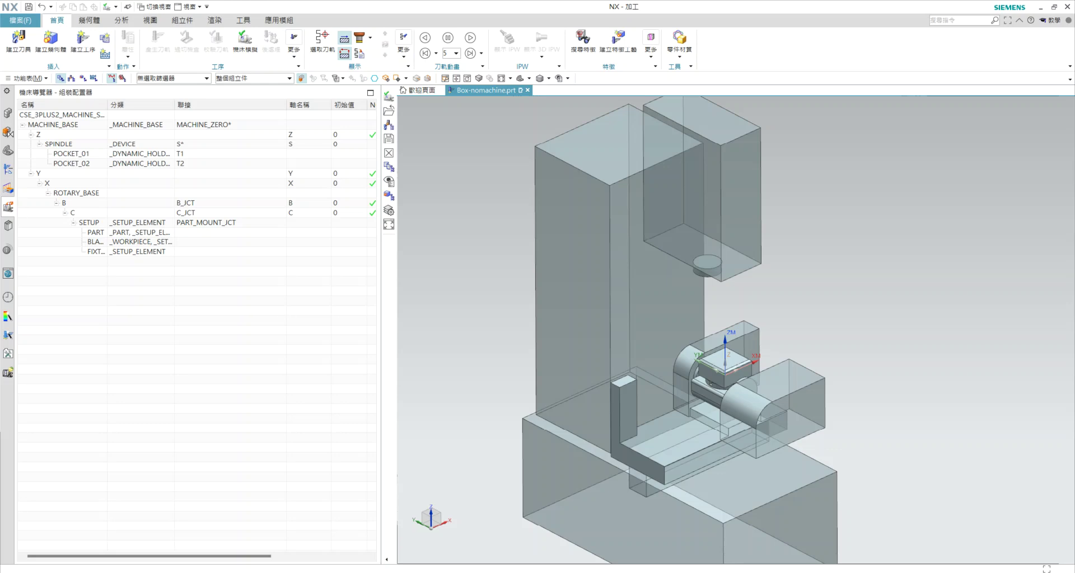
- Open the machine simulation and run the first block of nccode.txt in single-step mode
left_click(245, 40)
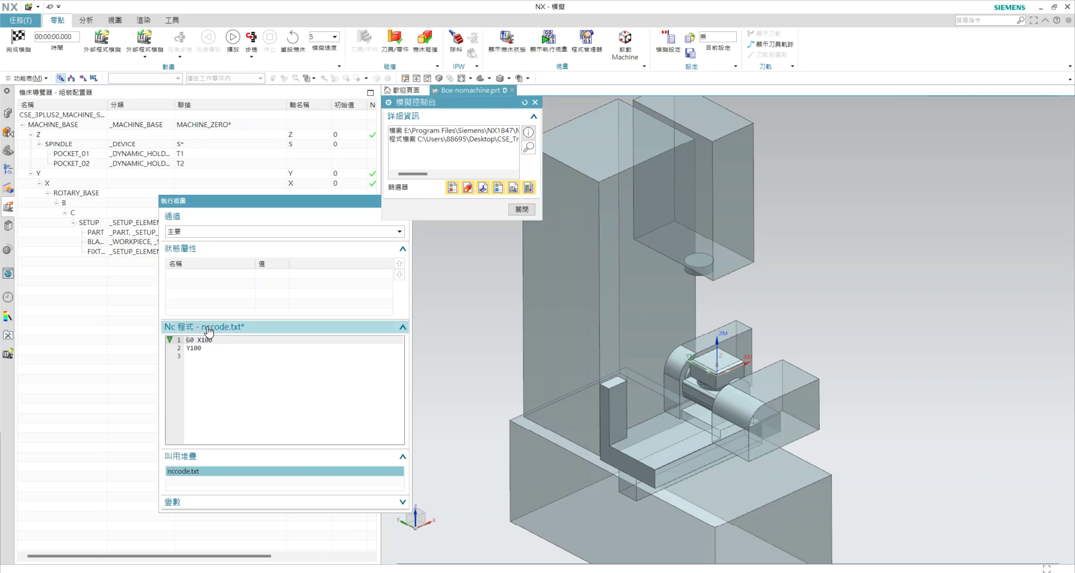
left_click(257, 42)
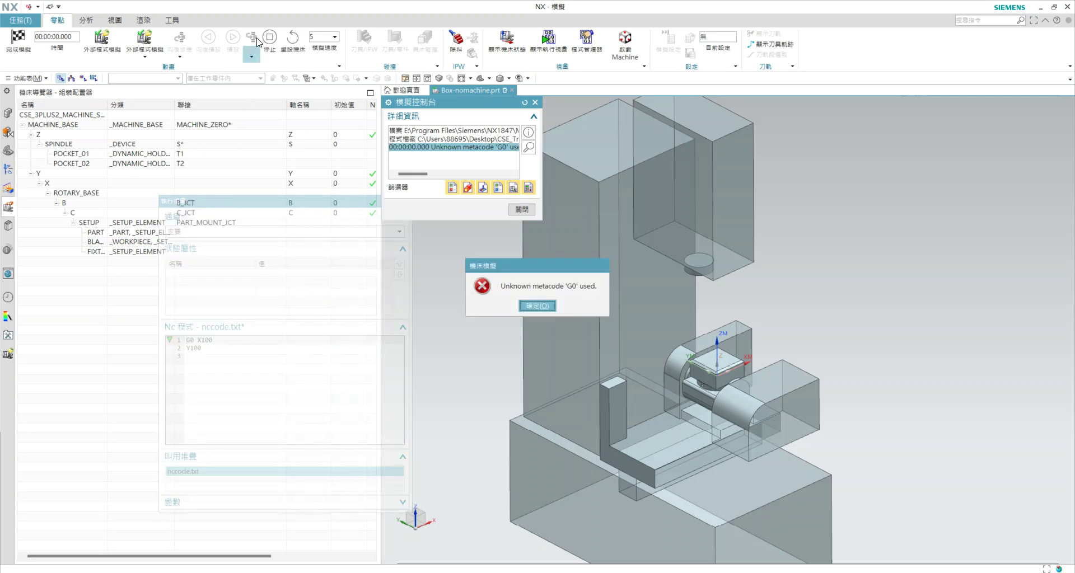
left_click_drag(529, 267, 498, 238)
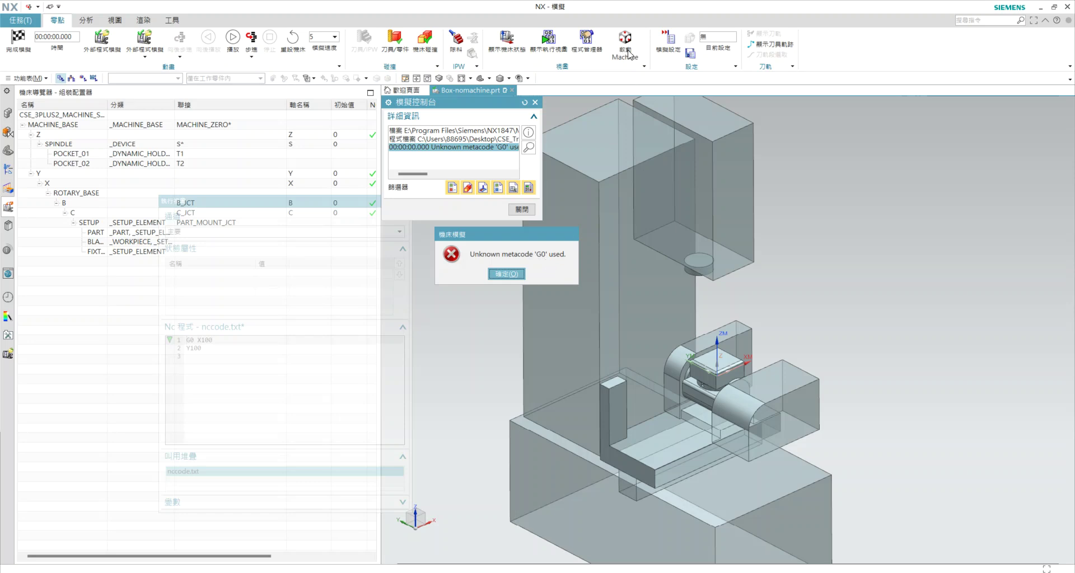
left_click(518, 275)
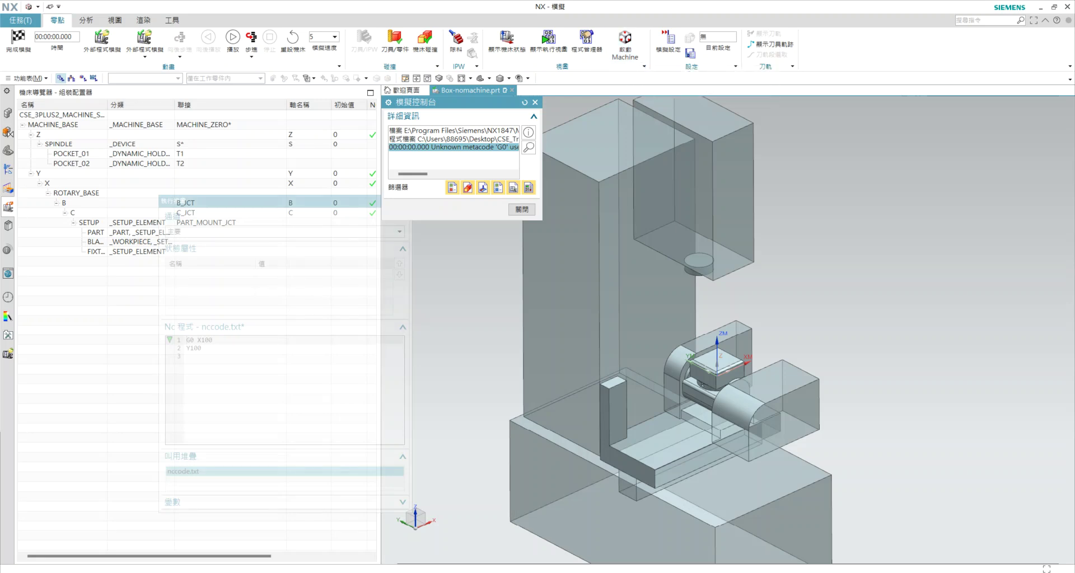
- Switch to Machine Configurator and review the machine's axes, spindles and Main channel assignments
left_click_drag(434, 249, 662, 247)
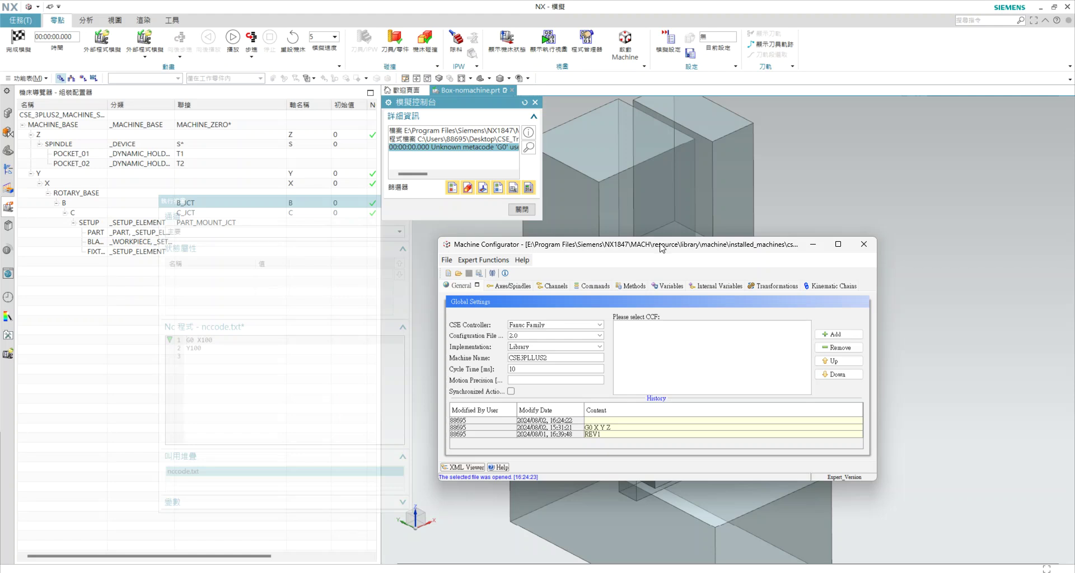
left_click(509, 287)
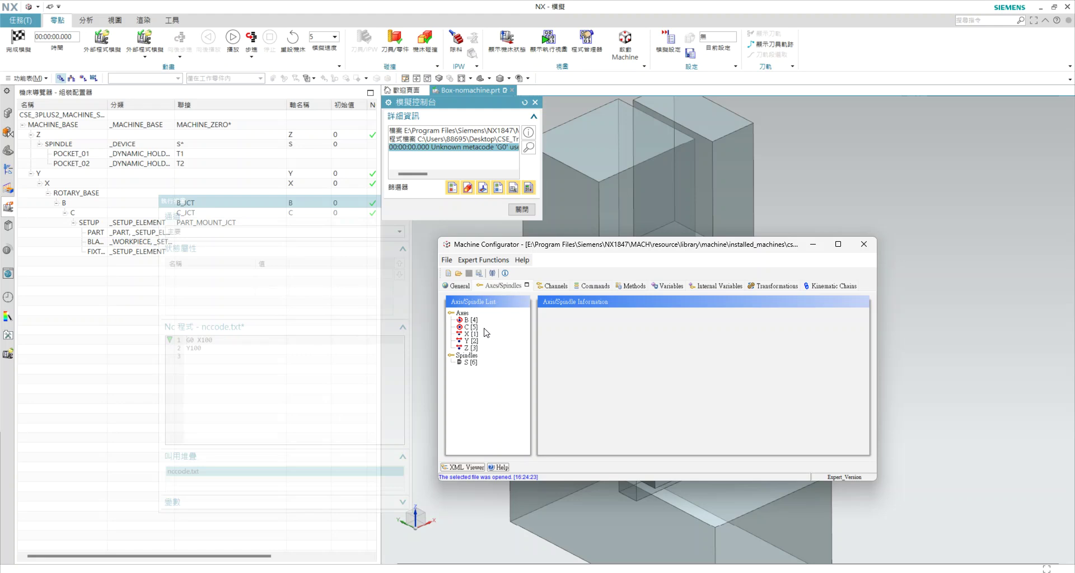
left_click(556, 288)
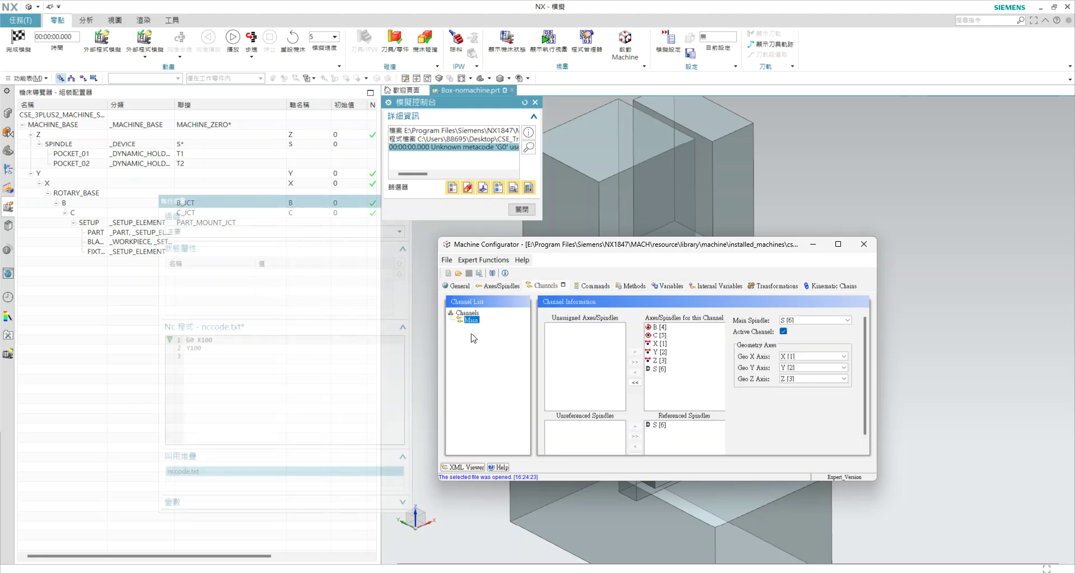
- Add a metacode group named Gcodes to the machine's command list
left_click(596, 288)
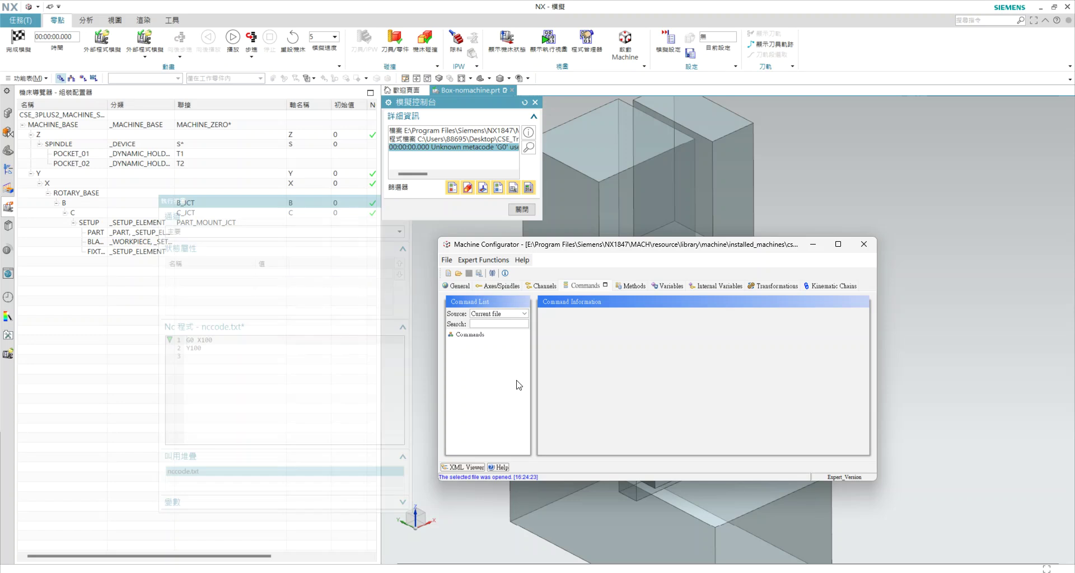
right_click(469, 336)
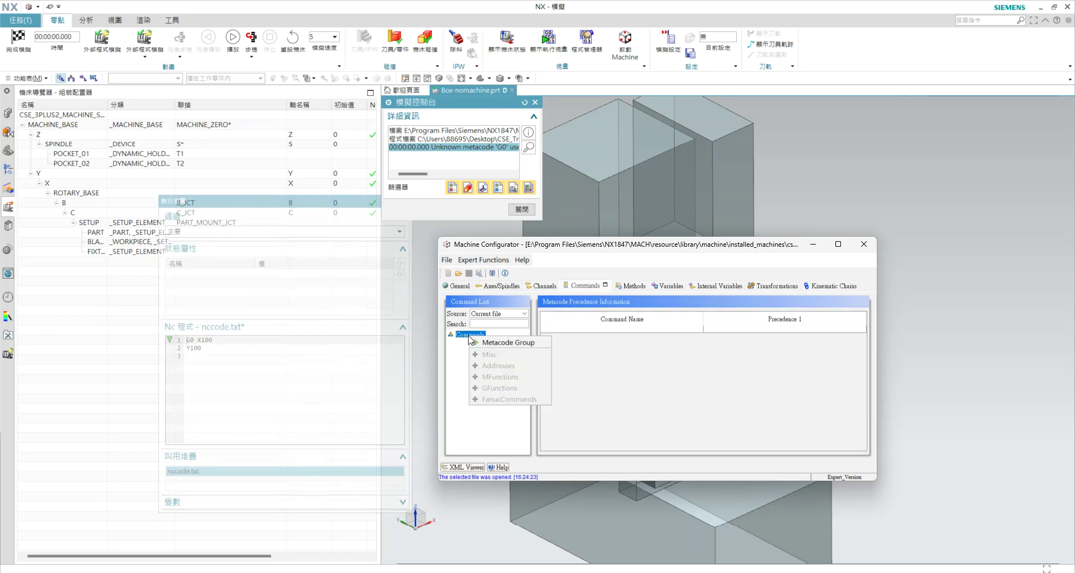
left_click(501, 344)
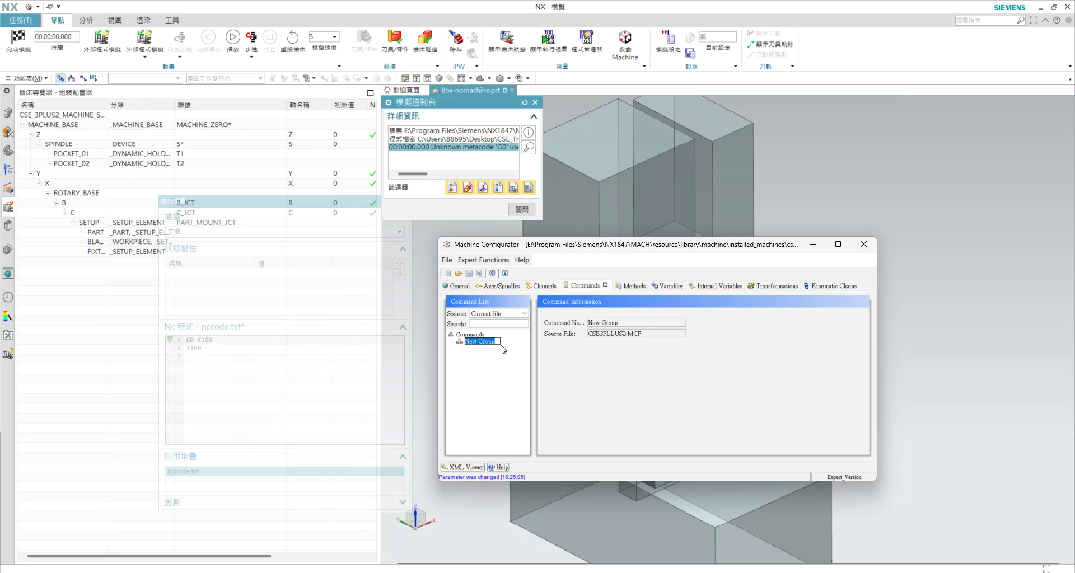
type("G")
key("Return")
- Add a second metacode group named Mcodes under Commands
right_click(478, 335)
left_click(515, 340)
type("Mcodes")
key("Return")
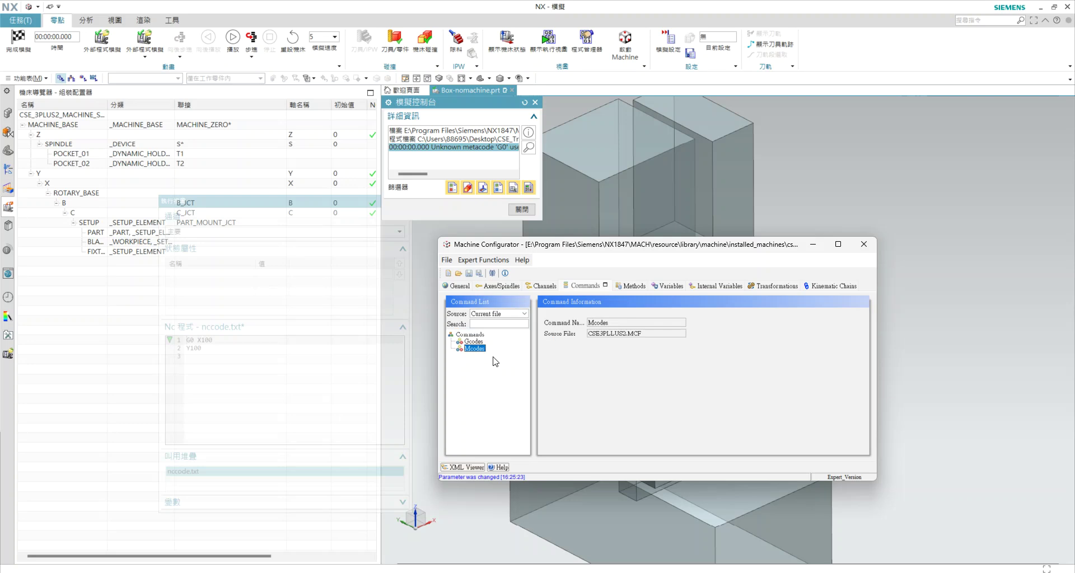
- Add a third metacode group named Addresses under Commands
right_click(476, 336)
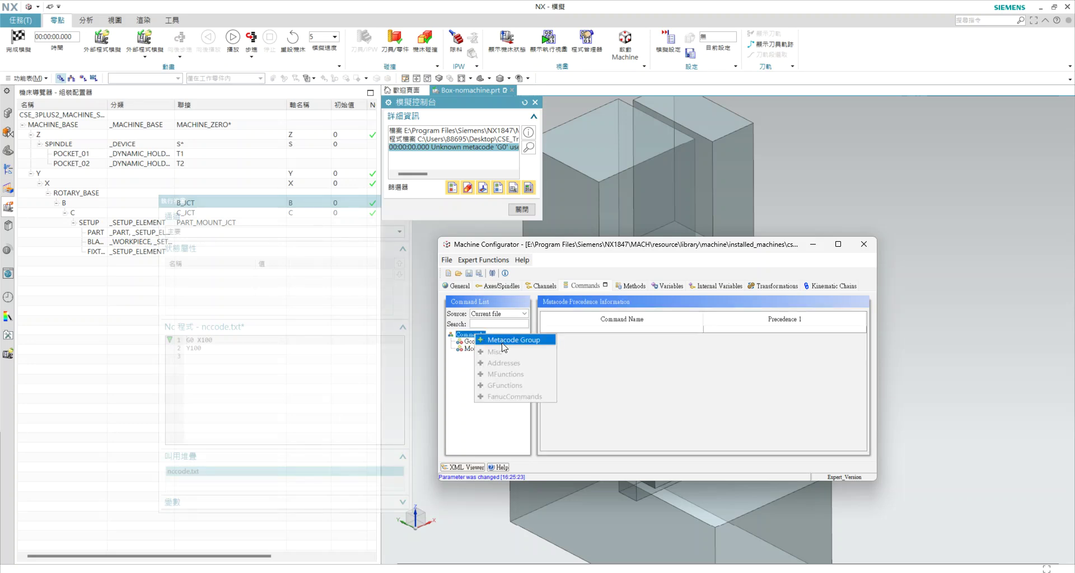
left_click(494, 340)
type("Addres")
key("BackSpace")
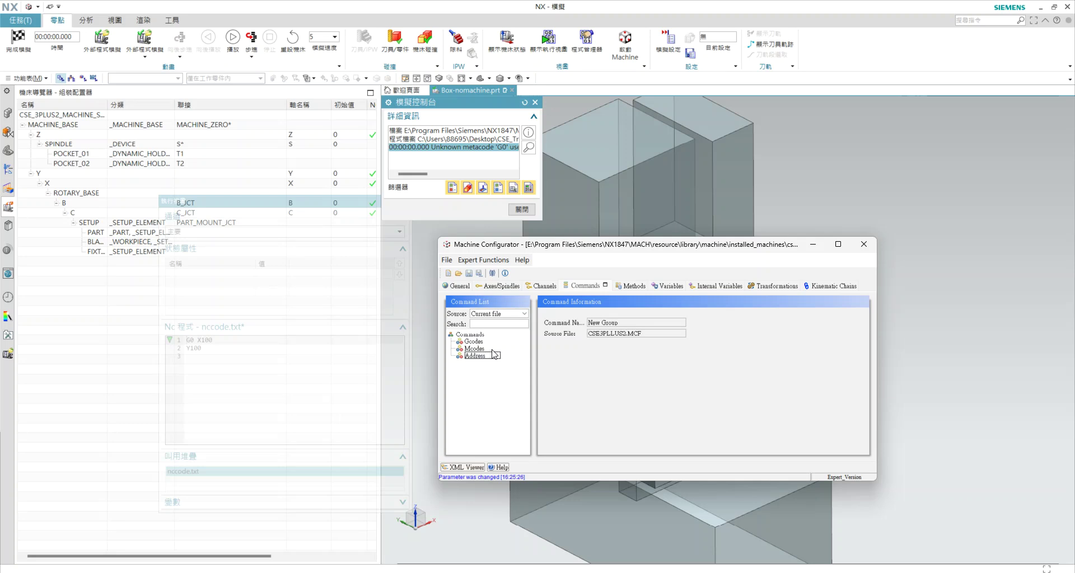
type("es")
key("Return")
- Add a G{INT} function to the Gcodes group and name it G0
left_click(476, 342)
right_click(476, 343)
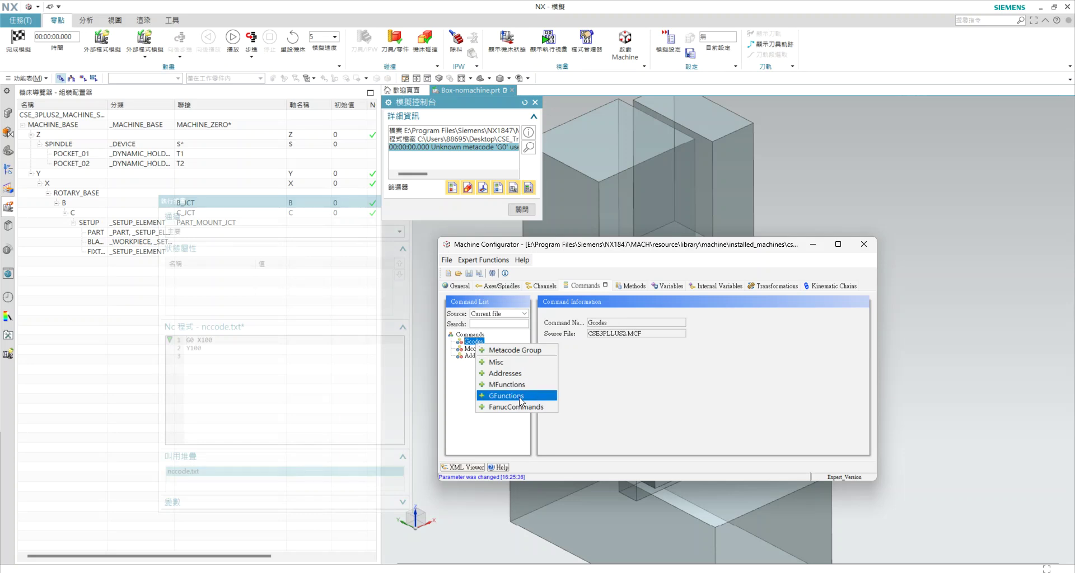
left_click(518, 396)
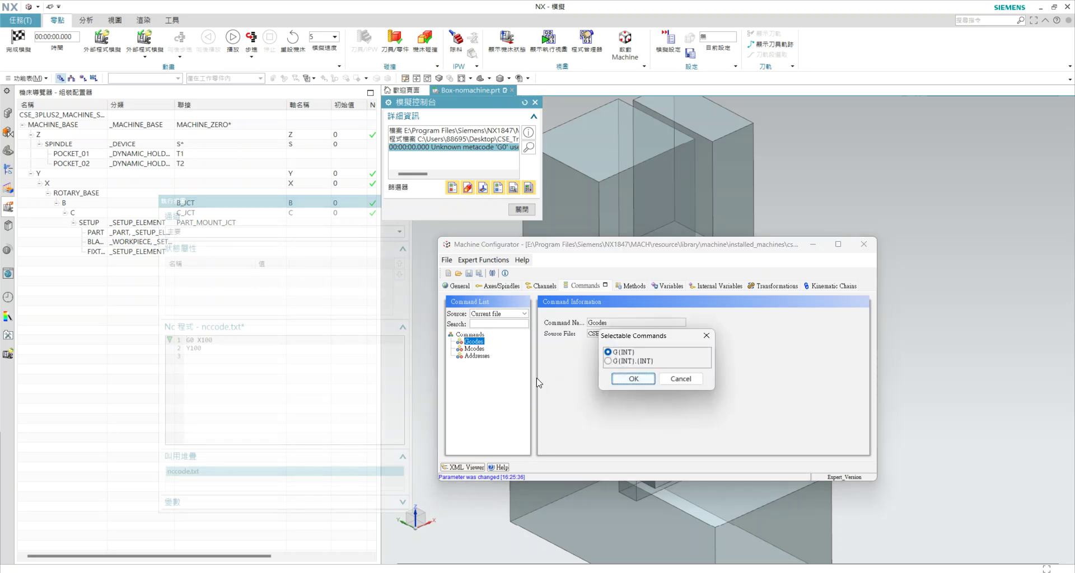
mouse_move(627, 355)
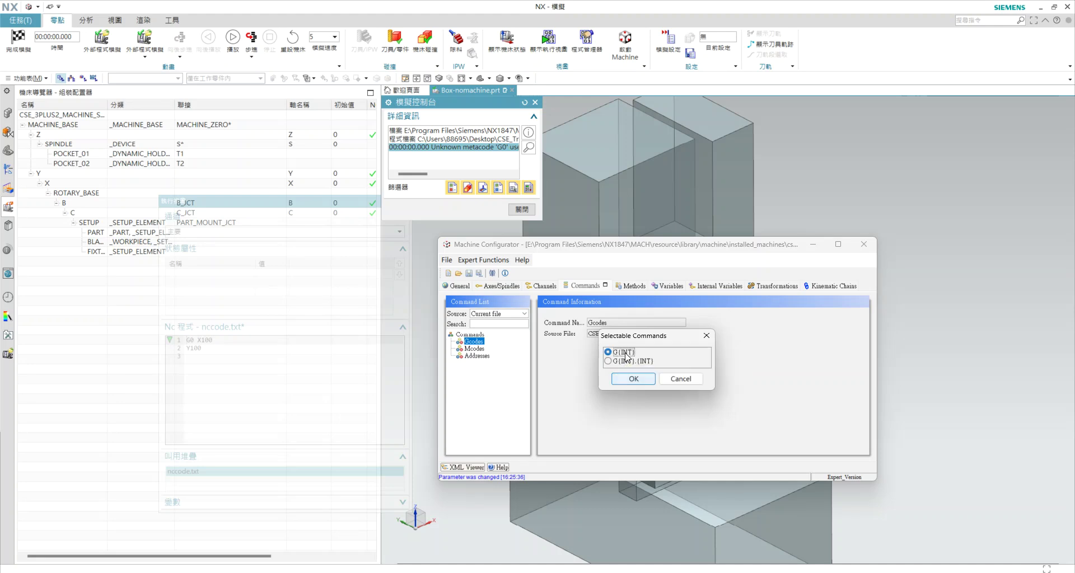
left_click(630, 379)
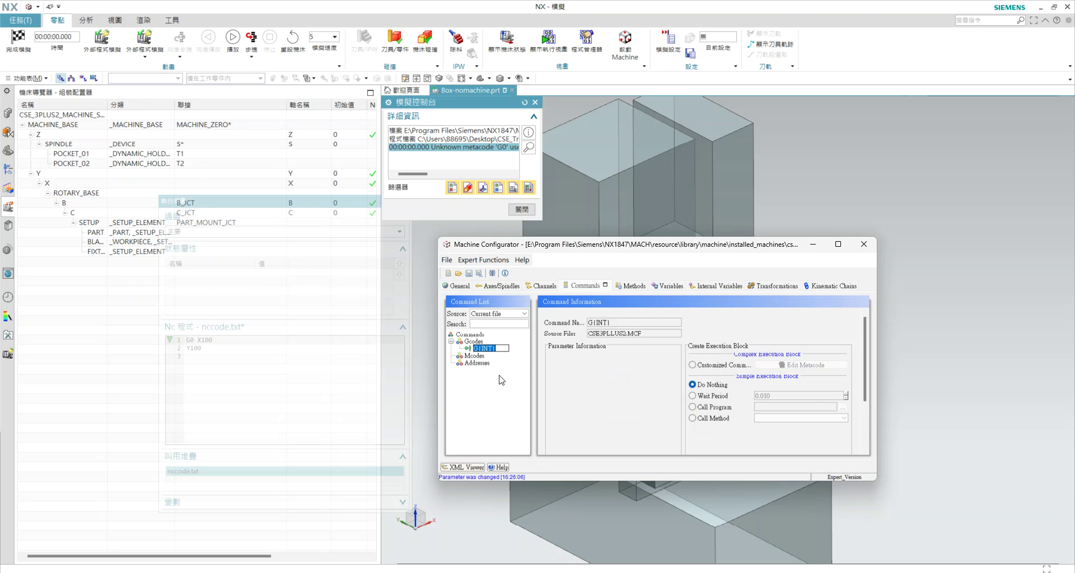
type("G0")
key("Return")
- Add the X address command to the Addresses group
right_click(478, 364)
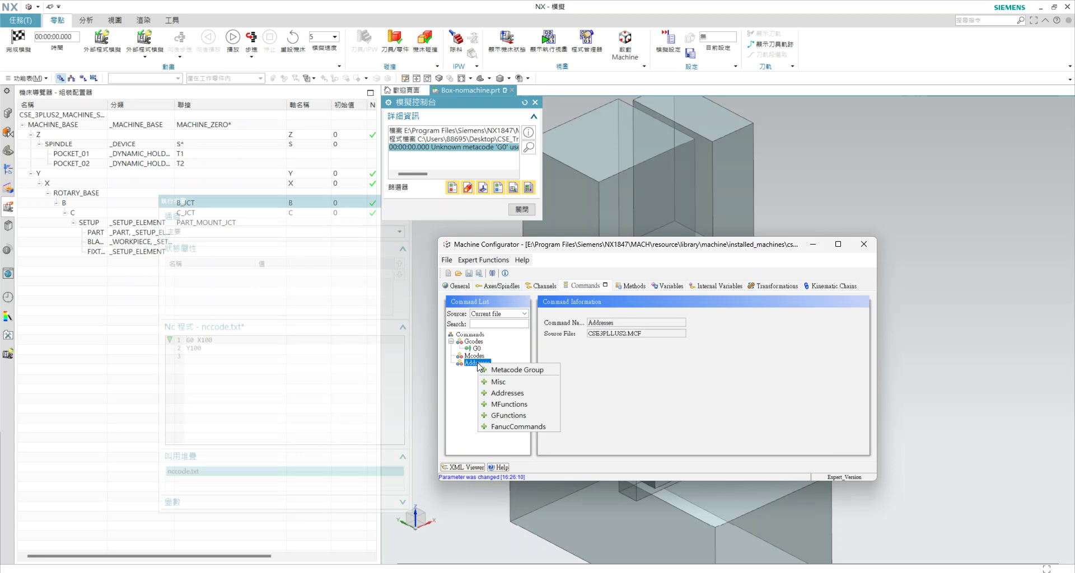
left_click(513, 393)
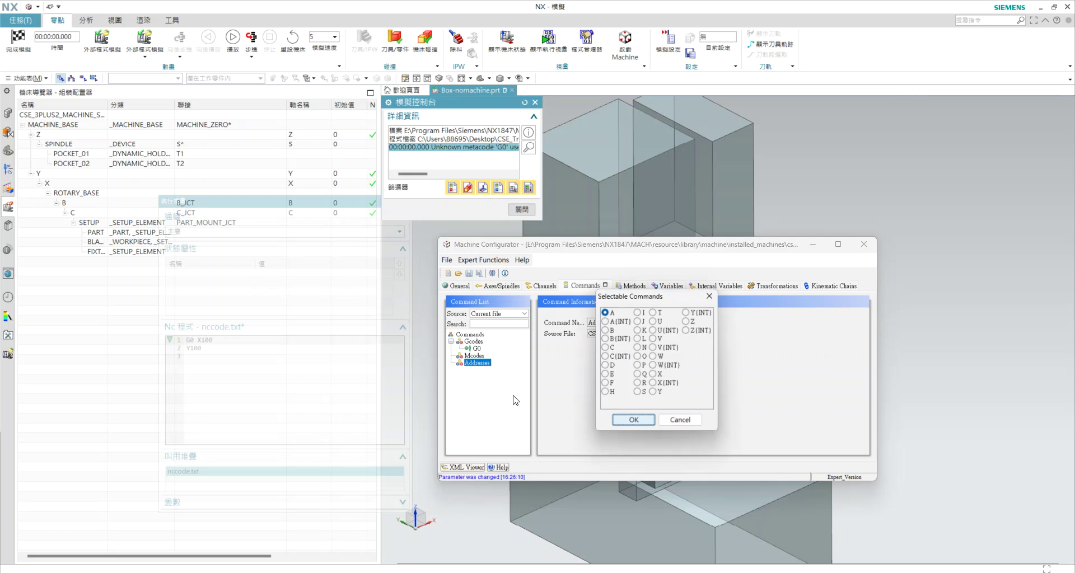
left_click(655, 374)
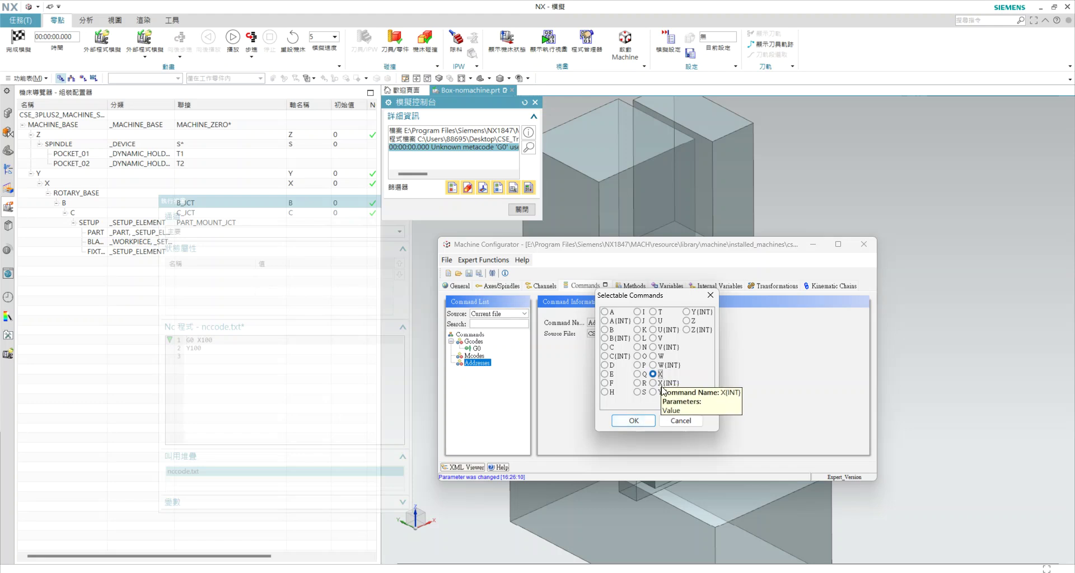
left_click(631, 421)
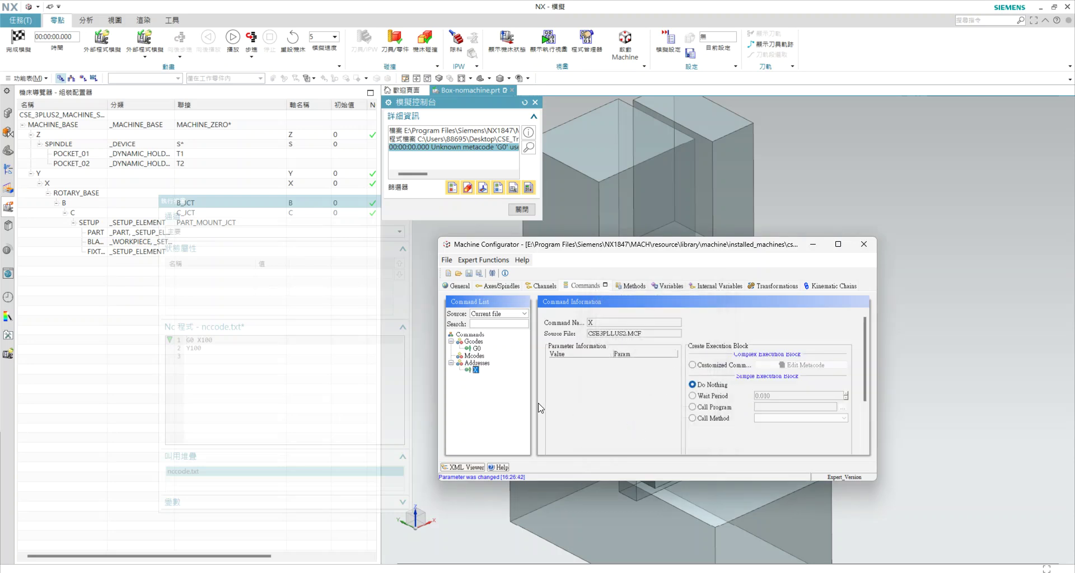
- Add the Y address command to the Addresses group
right_click(482, 363)
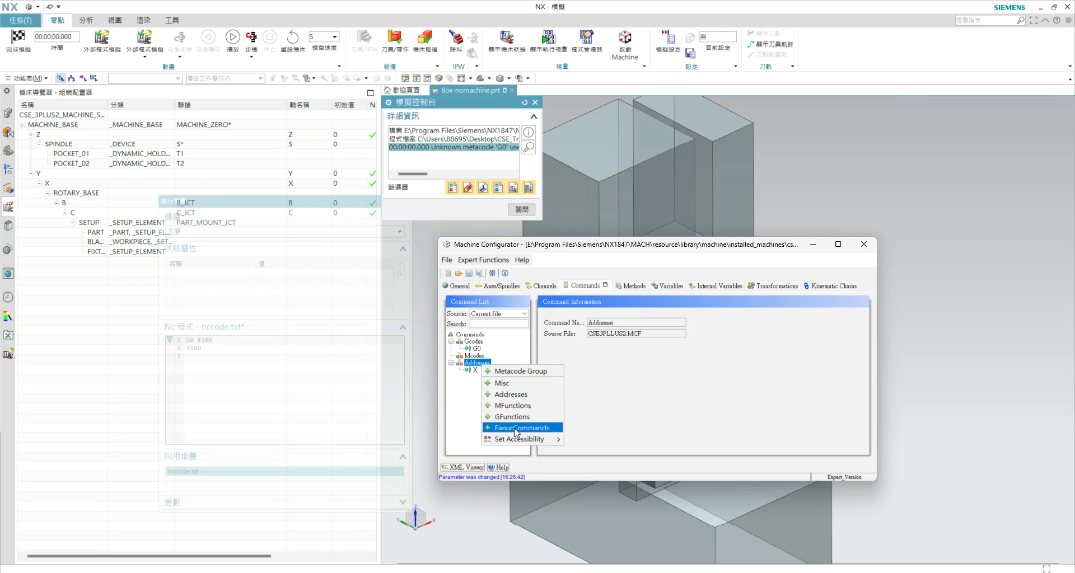
left_click(511, 394)
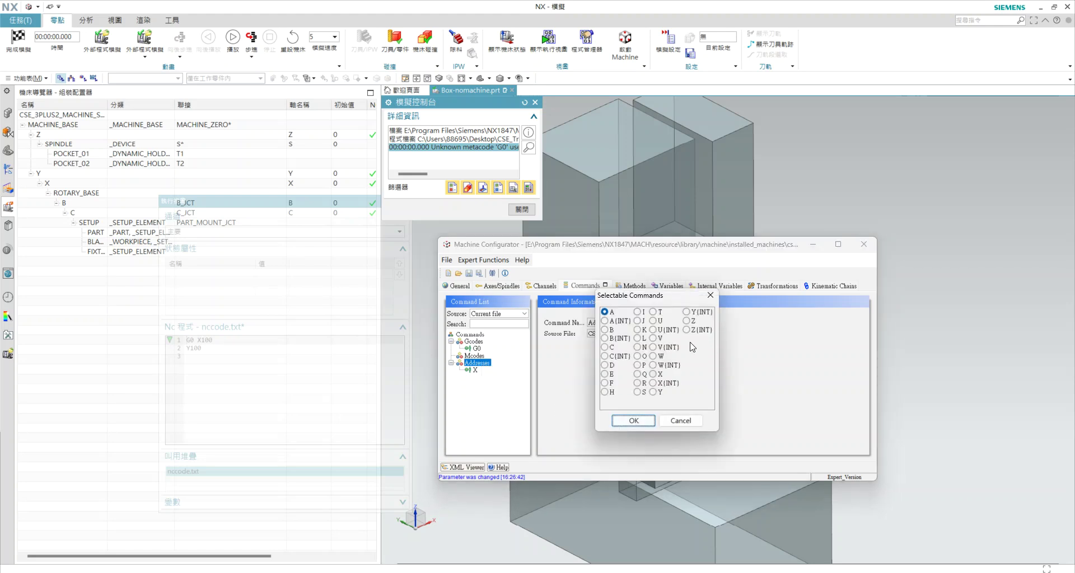
left_click(656, 392)
left_click(633, 420)
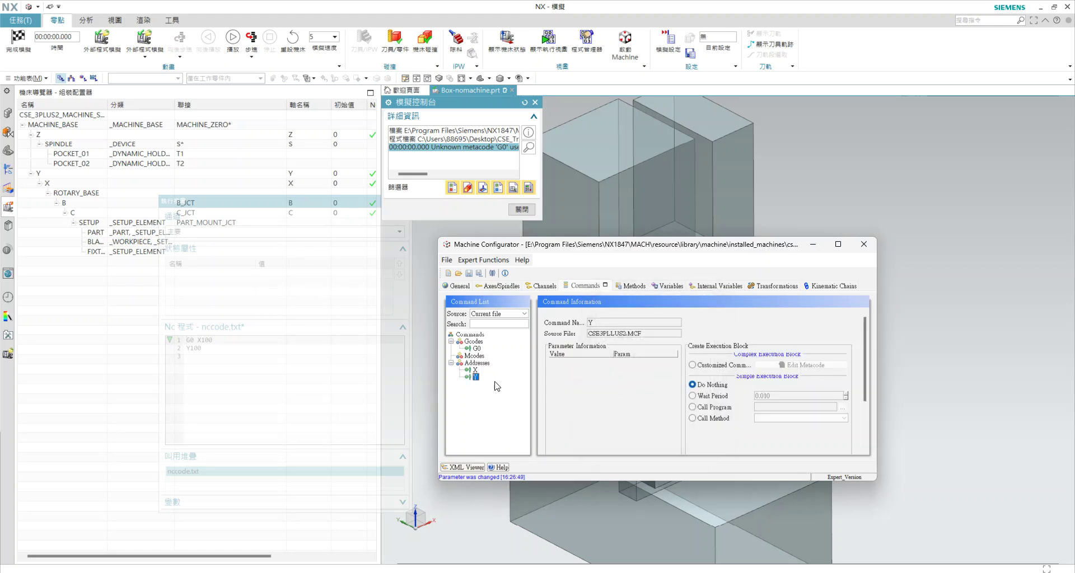
- Add the Z address command to the Addresses group and save the machine configuration file
right_click(476, 362)
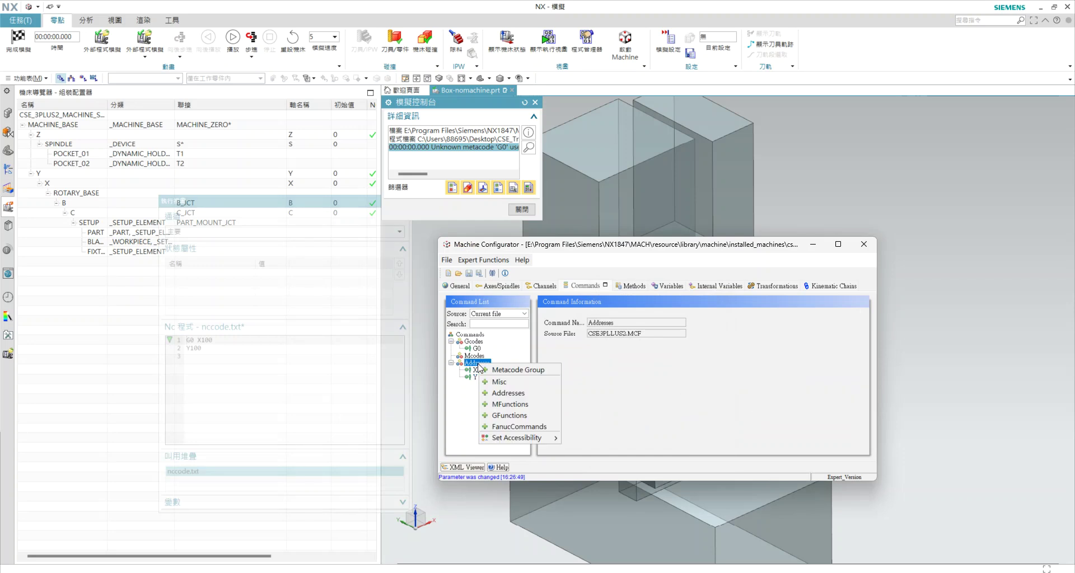
left_click(511, 393)
left_click(687, 321)
left_click(637, 420)
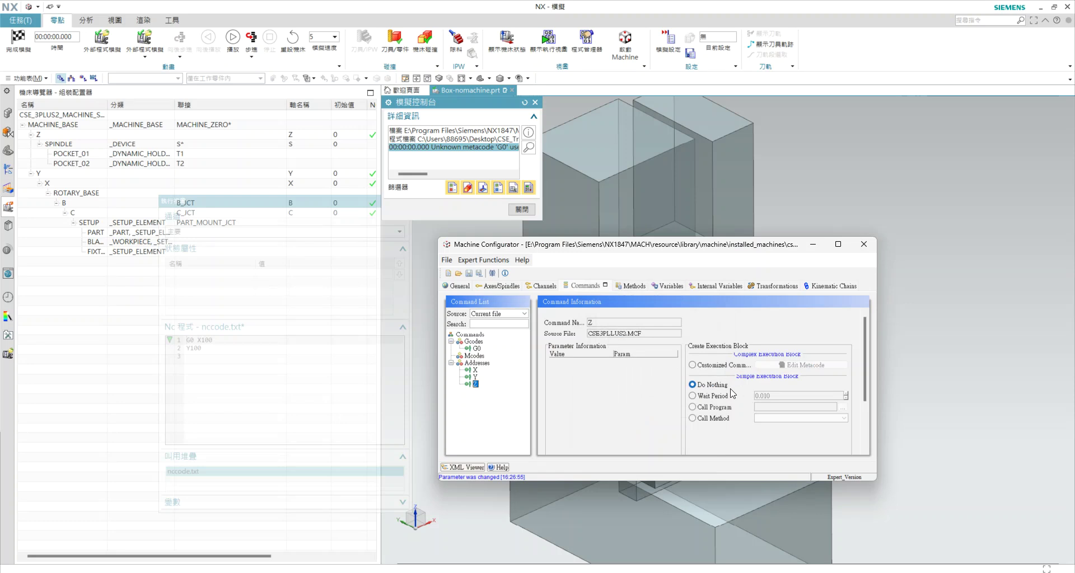
left_click(469, 274)
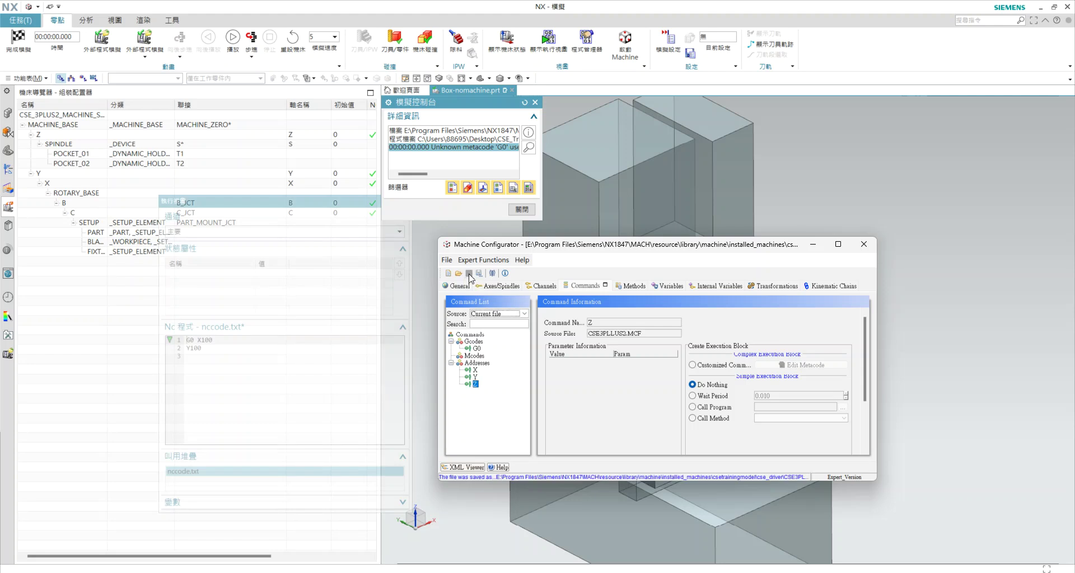
- Switch back to NX, reset the machine and step through the NC program blocks
left_click(255, 9)
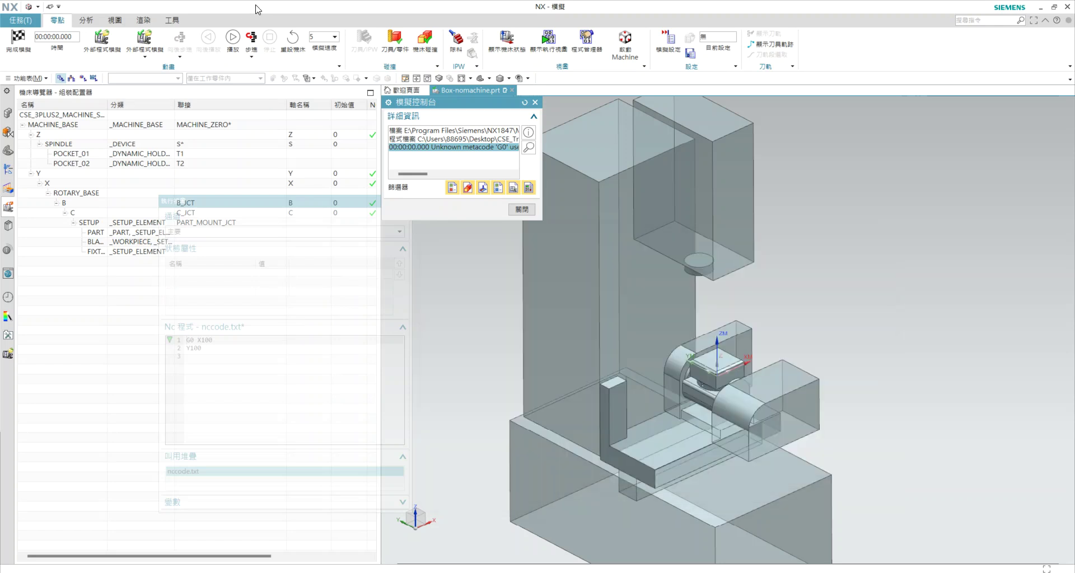
left_click(295, 51)
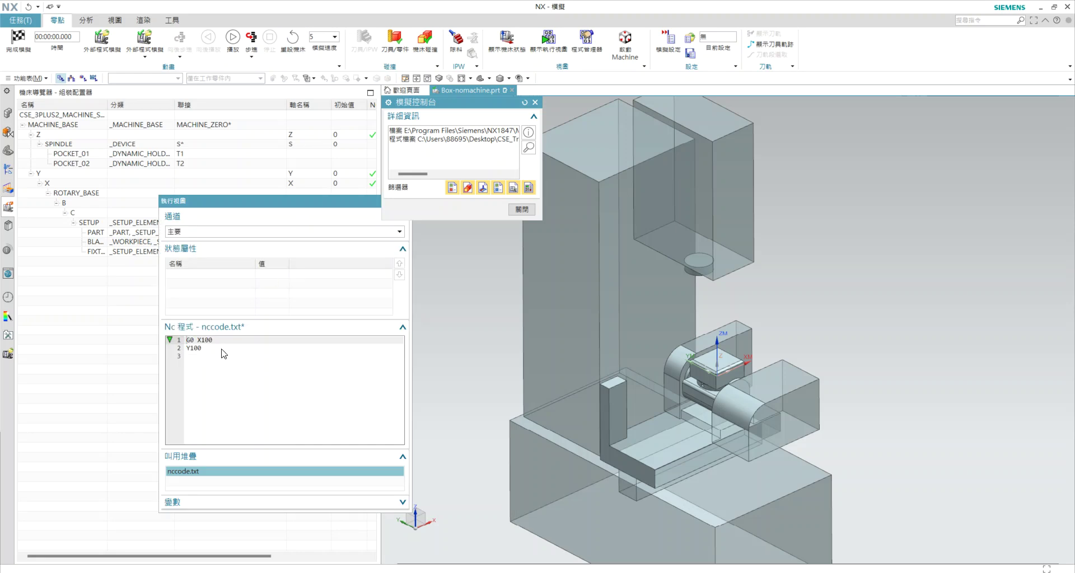
left_click(252, 45)
left_click(252, 46)
left_click(253, 44)
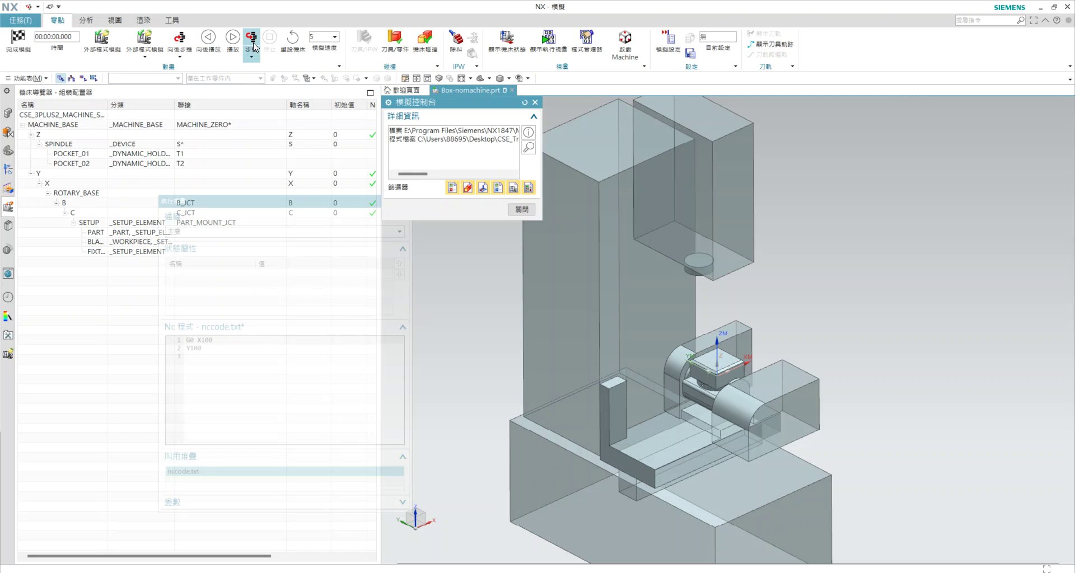
- Add Z-300 as the third line of the NC program and reset the machine
left_click(197, 358)
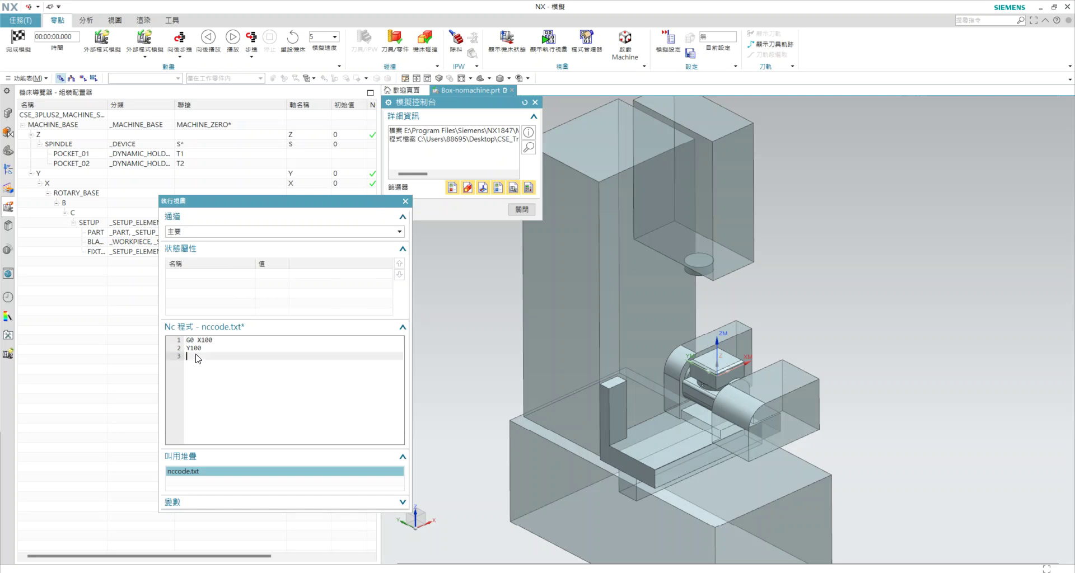
type("Z")
type("-100")
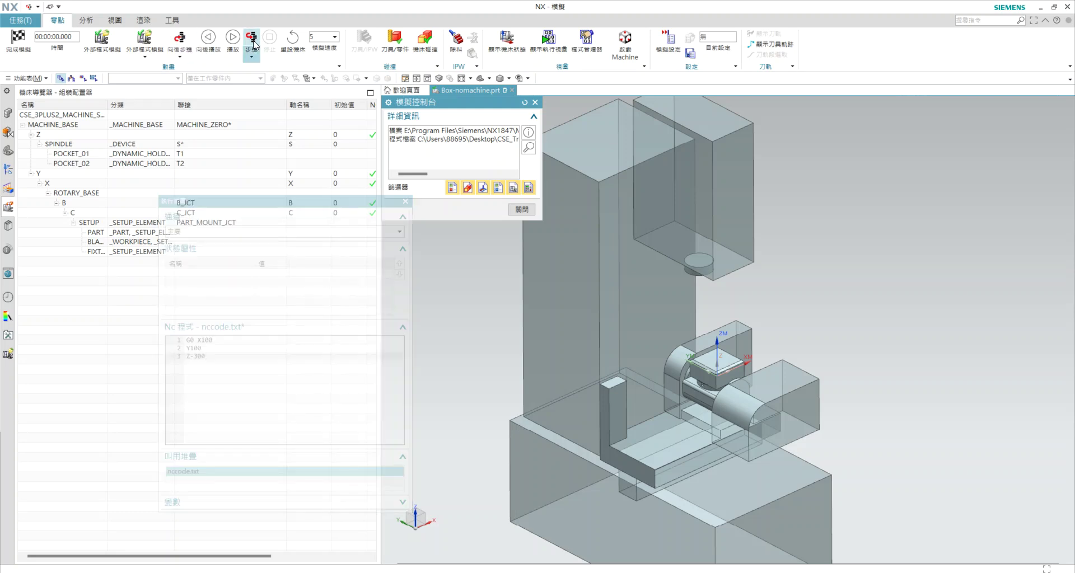
left_click(292, 44)
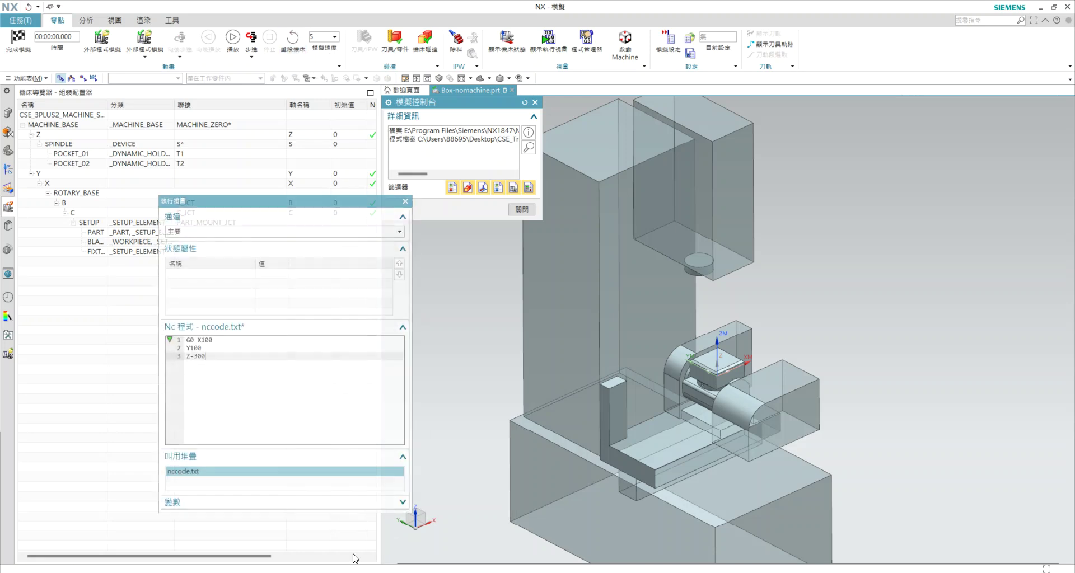
- Switch to Machine Configurator and select the G0 command in the Gcodes group
left_click(356, 530)
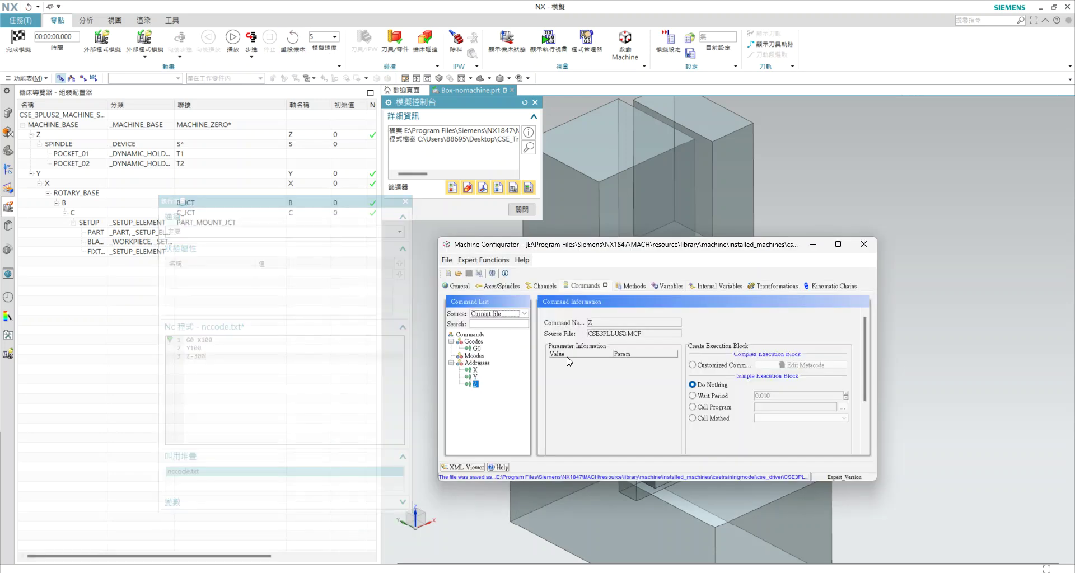
left_click(478, 348)
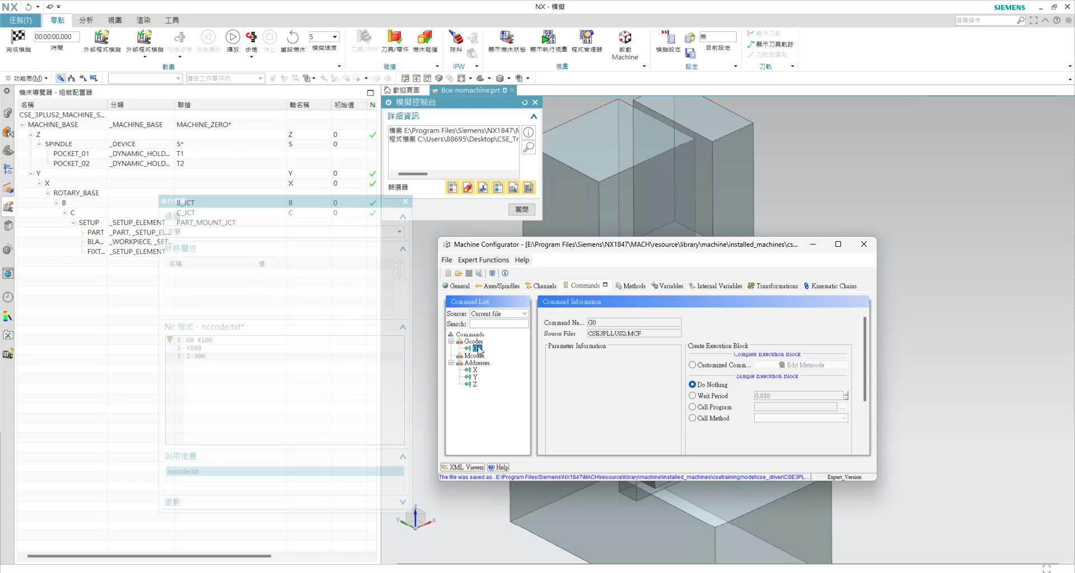
left_click(793, 173)
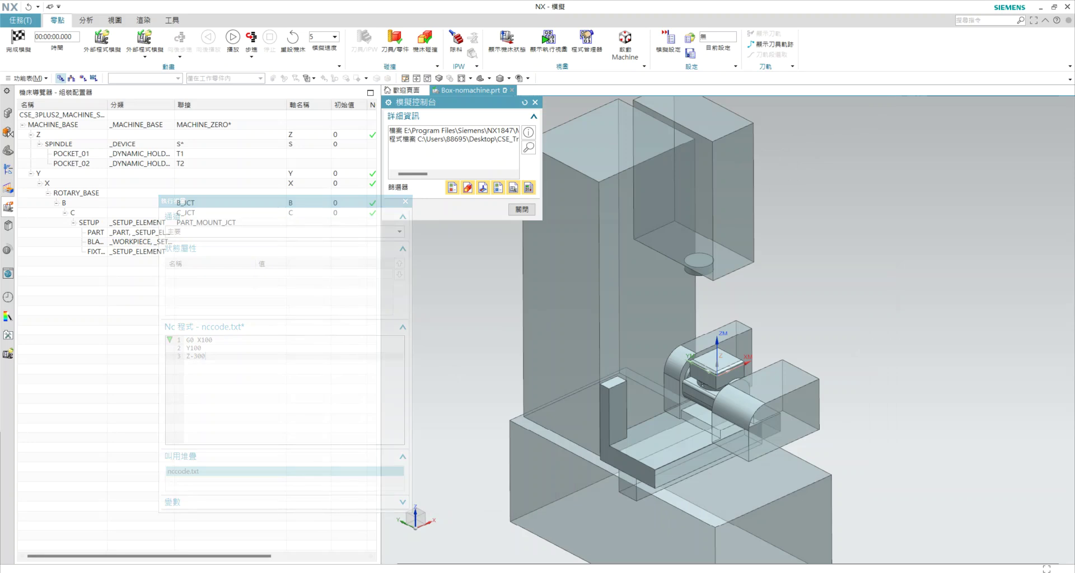
mouse_move(291, 572)
left_click(353, 534)
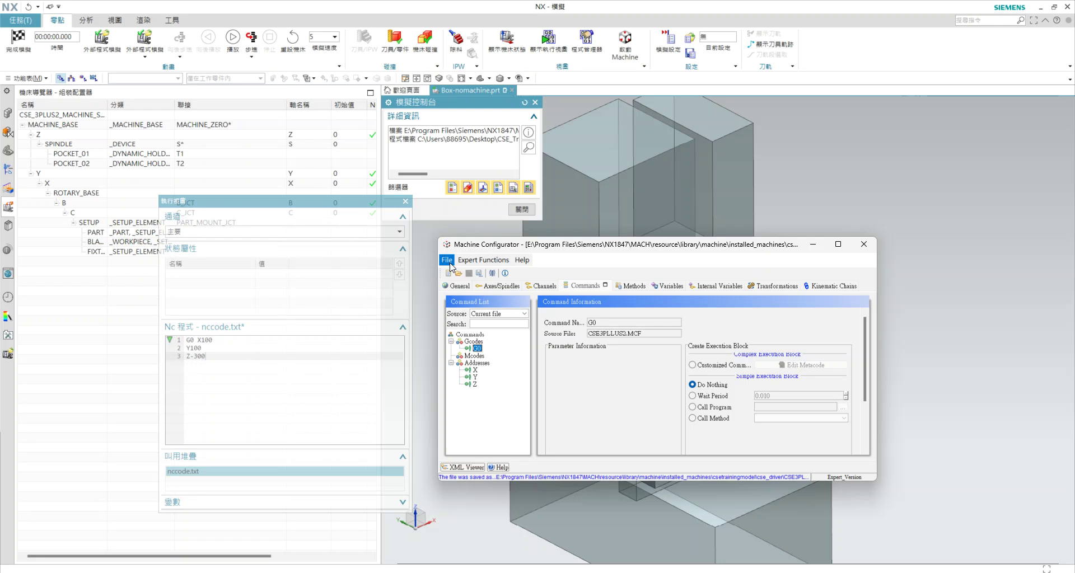
- Check the XML editor path in the Machine Configurator settings and browse to its executable without changing it
left_click(448, 261)
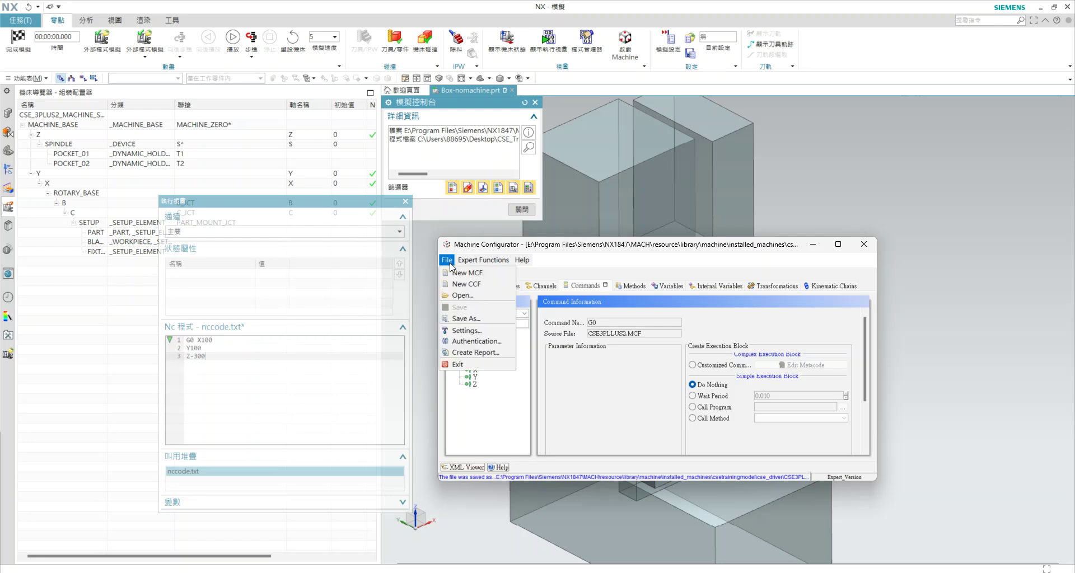
left_click(474, 333)
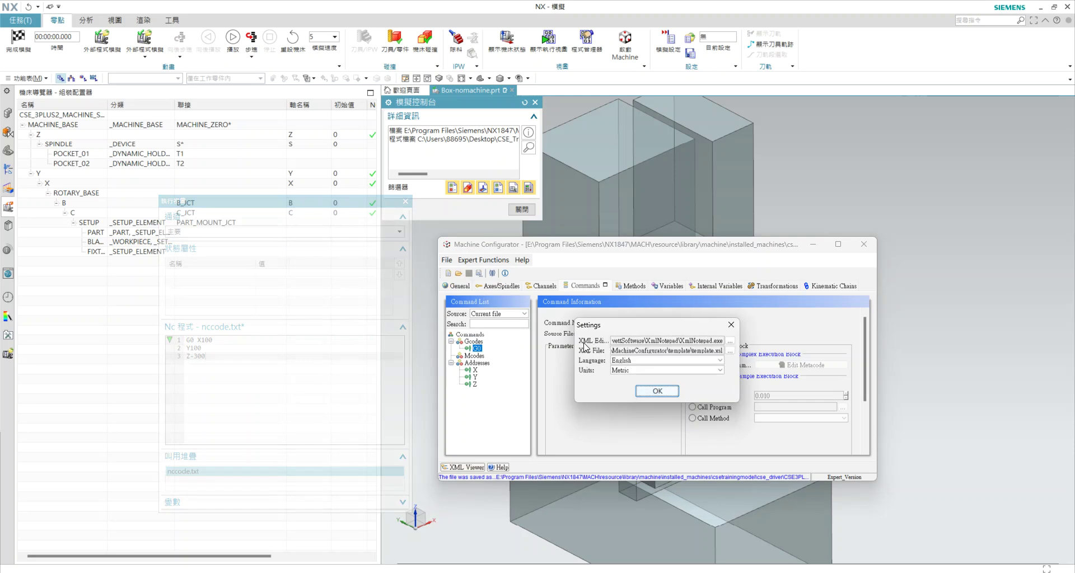
left_click(730, 341)
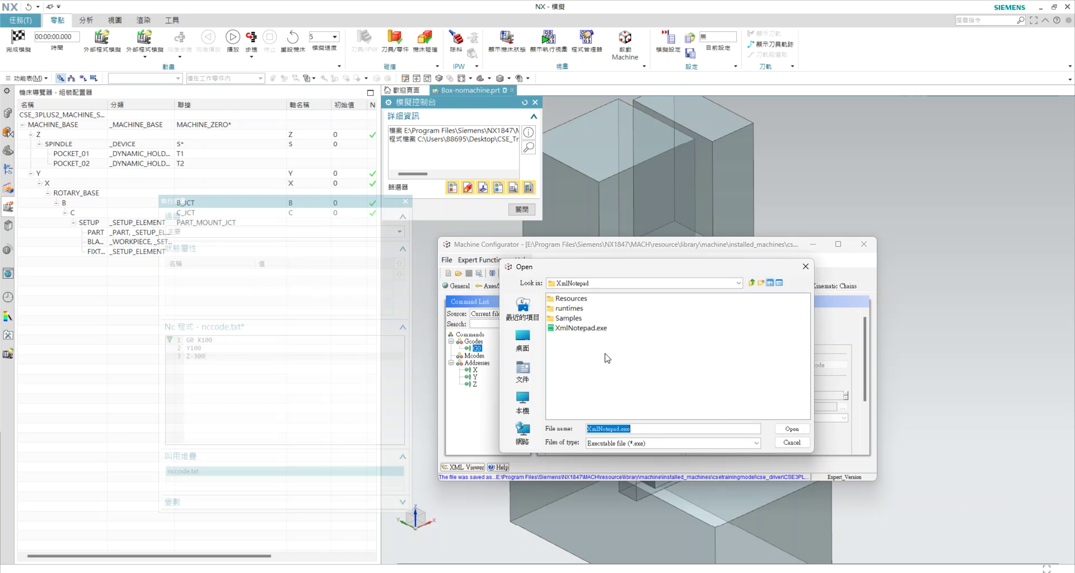
left_click(592, 332)
left_click(791, 442)
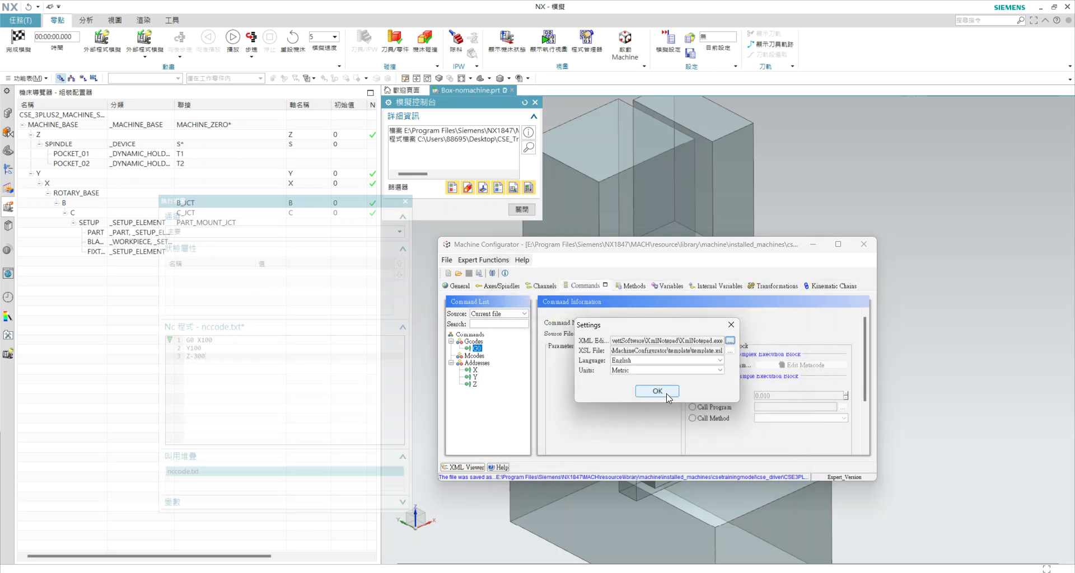
left_click(649, 392)
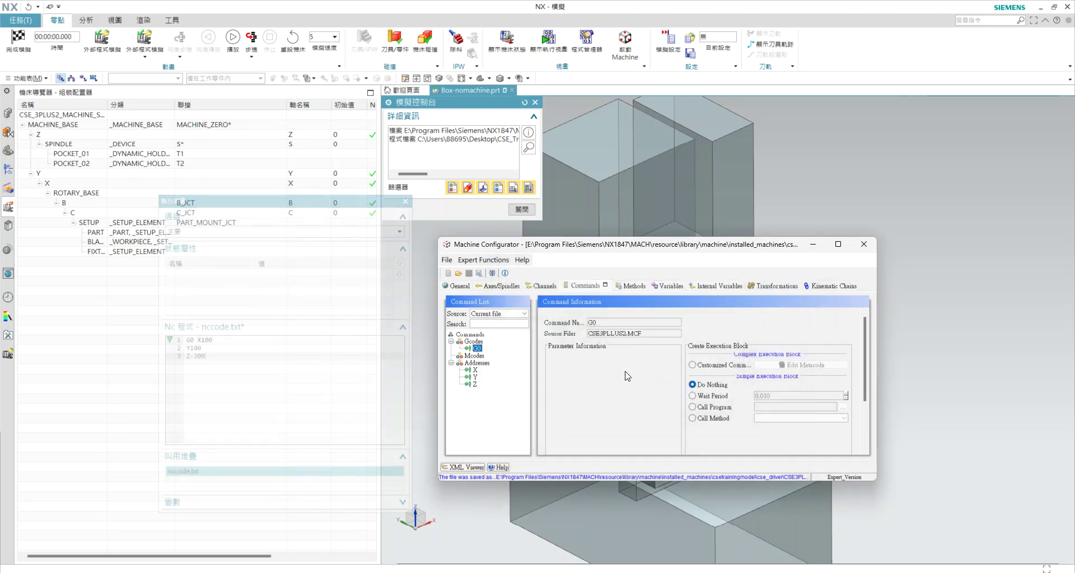
- Make G0 a customized command and open its metacode for editing
left_click(692, 366)
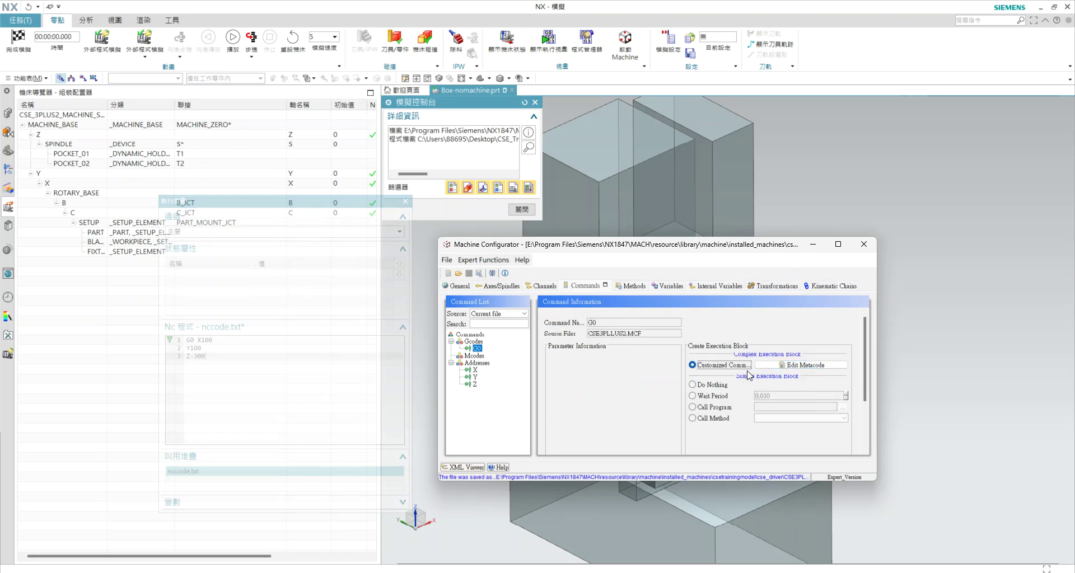
left_click(800, 366)
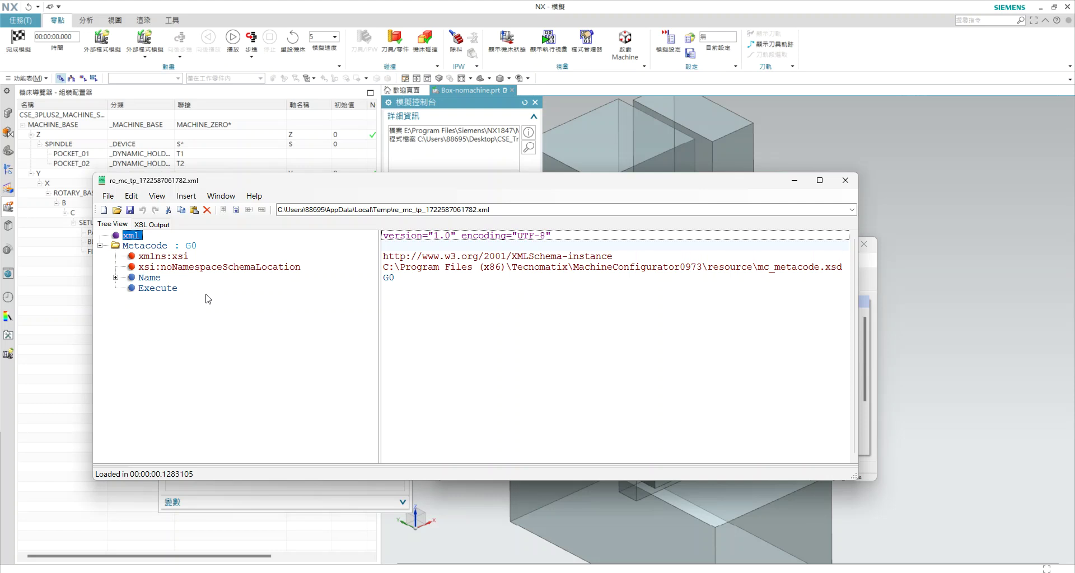
- Open CSE Documentation1220.chm from the Machine Configurator folder and expand all topics in its contents tree
left_click(154, 564)
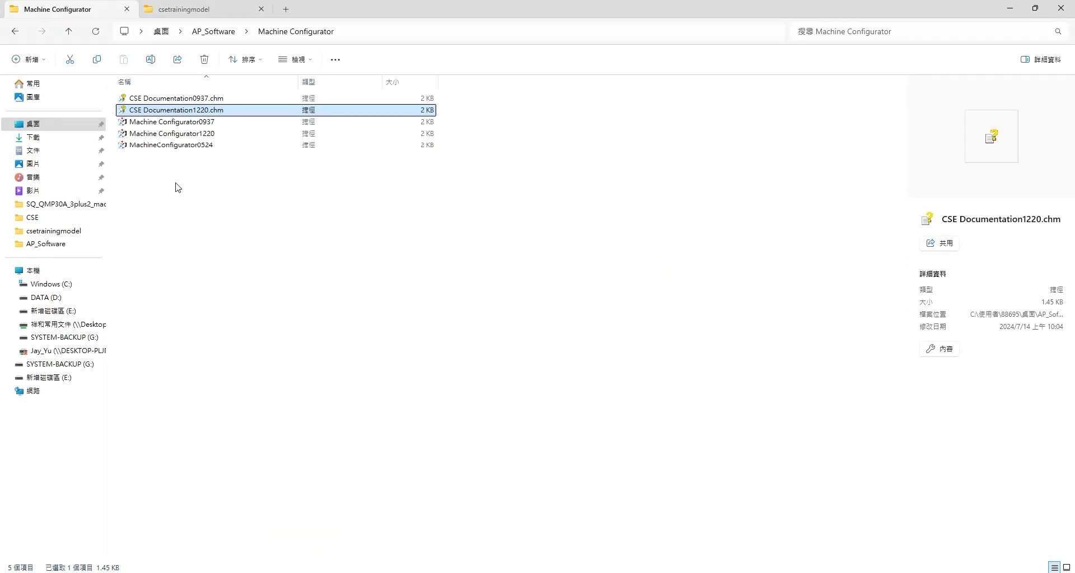
double_click(143, 111)
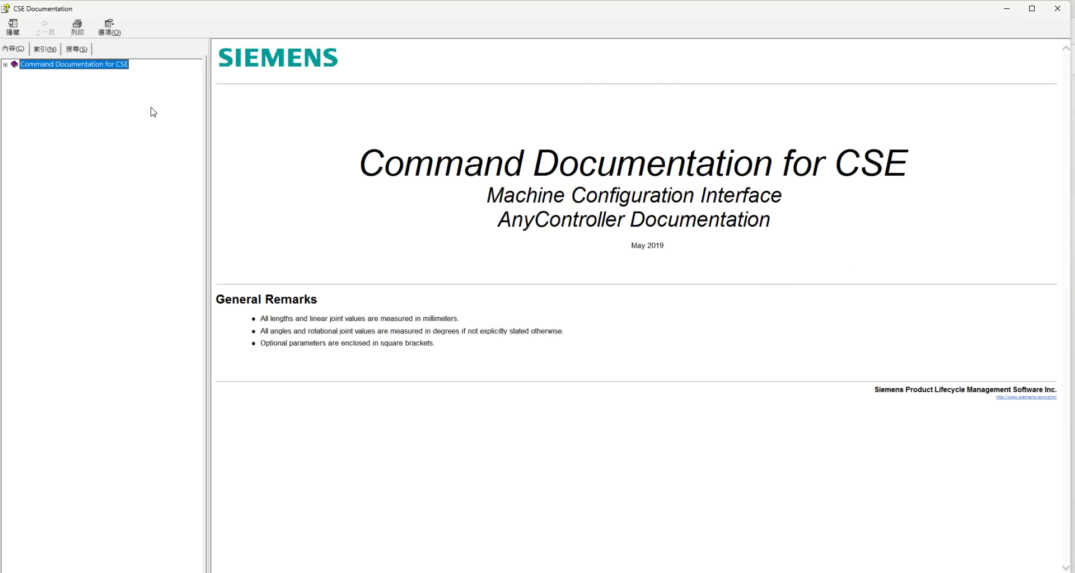
right_click(83, 105)
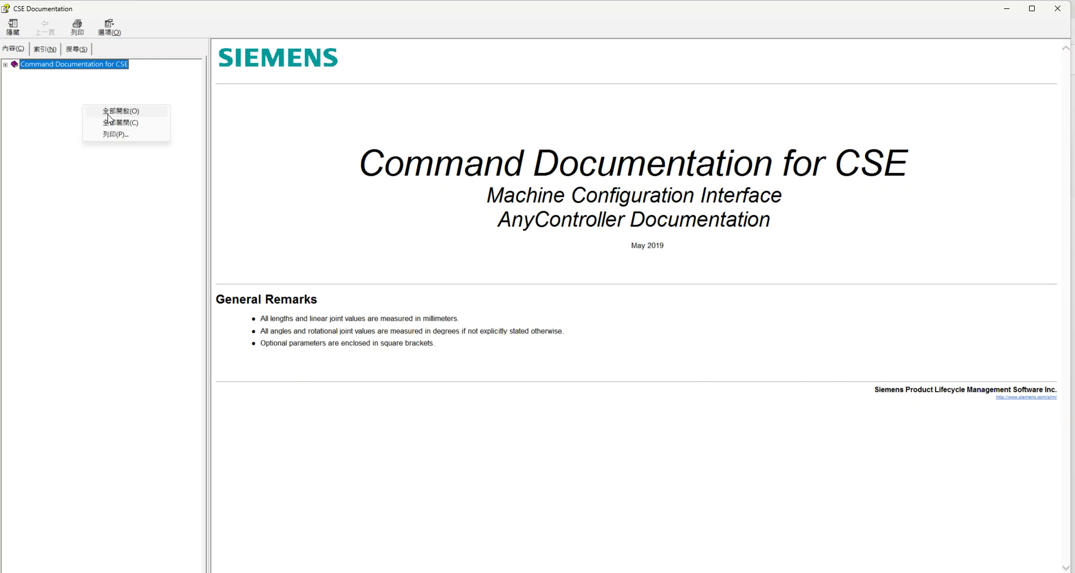
left_click(110, 112)
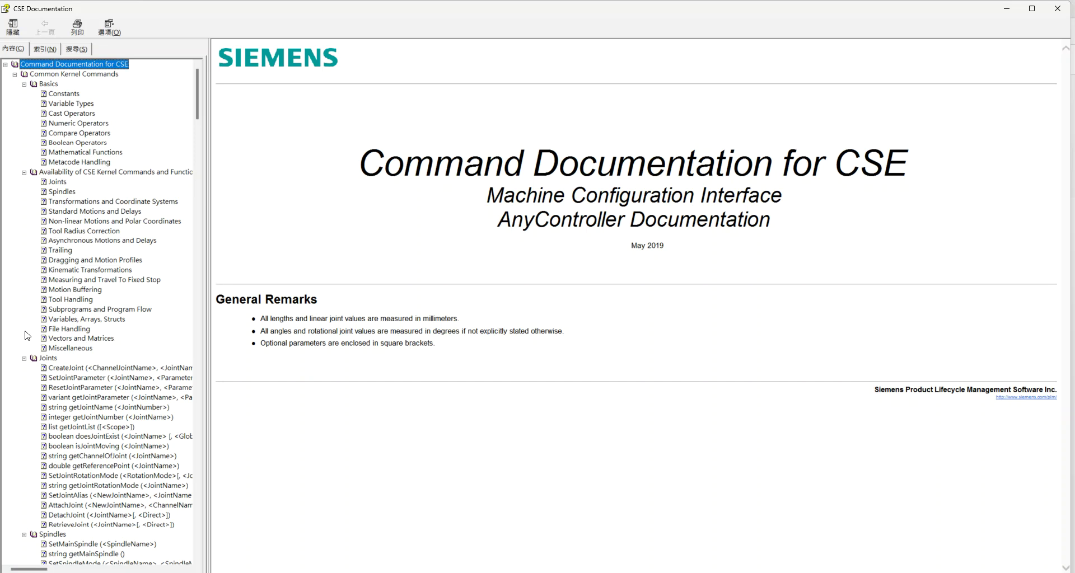
- Open the SetMotionType topic under Standard Motions and Delays and copy the command name from its heading
scroll(25, 336, "down", 6)
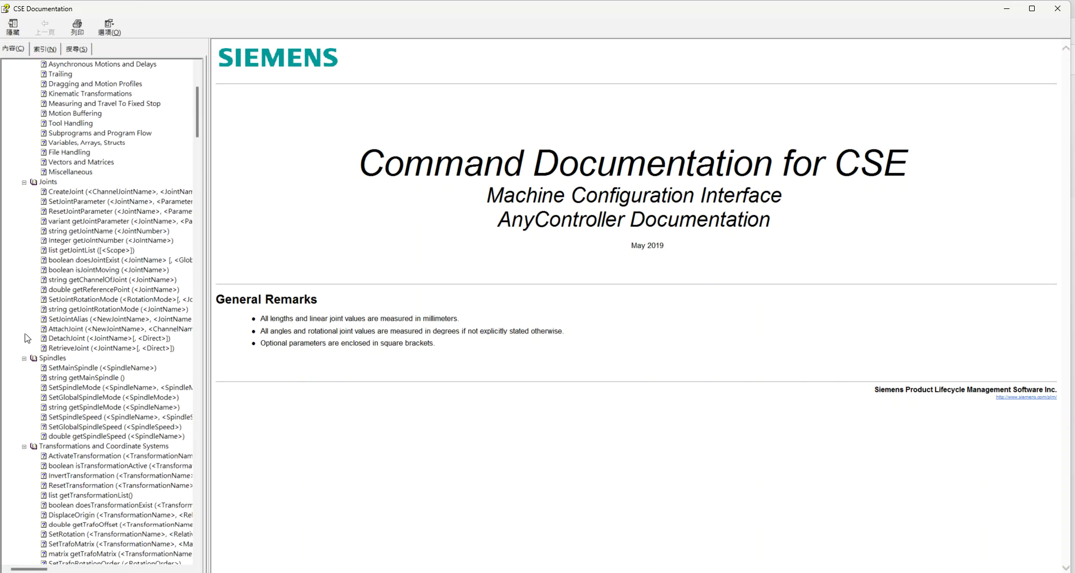
scroll(25, 335, "down", 10)
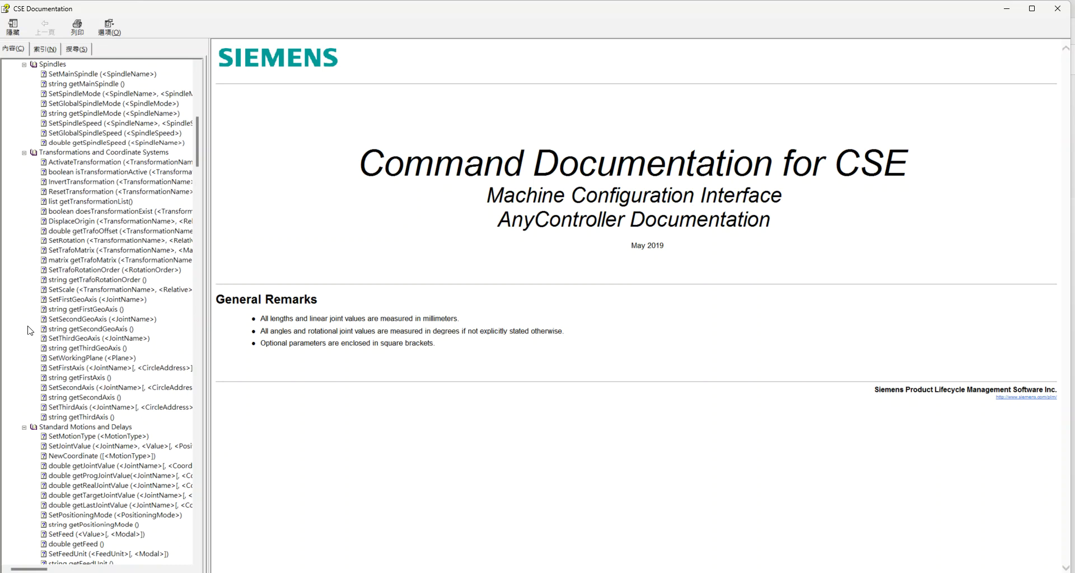
left_click(68, 437)
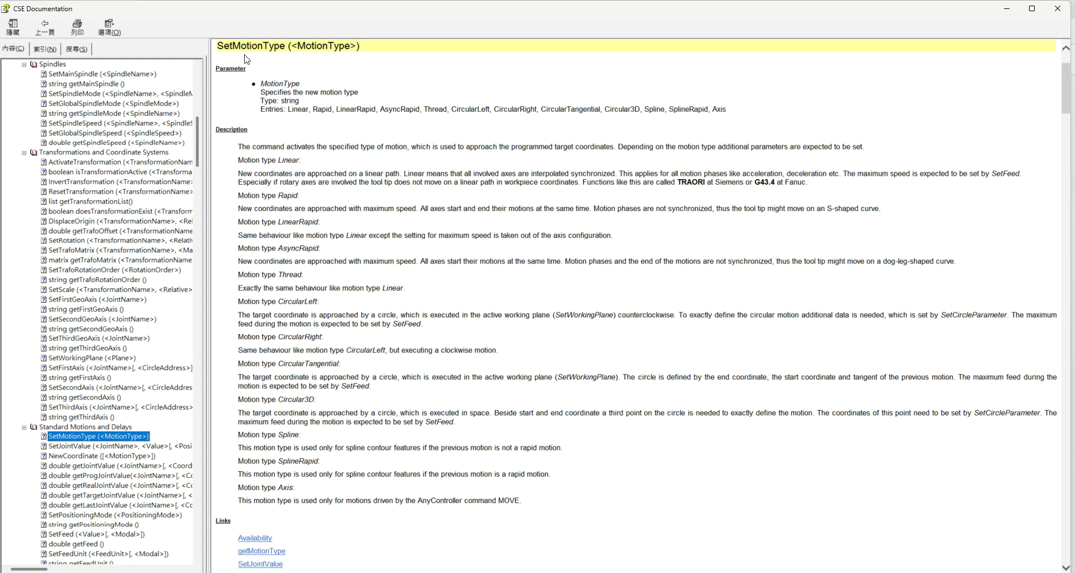
left_click_drag(218, 46, 282, 49)
key("ctrl+c")
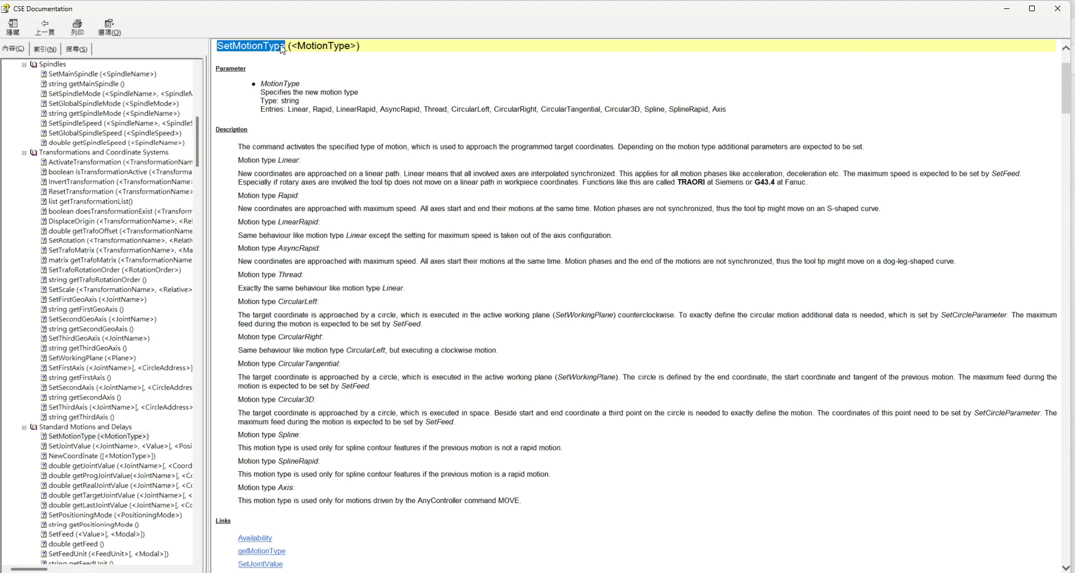
- Switch to XML Notepad and add a Command child element under Execute in the G0 metacode
mouse_move(434, 570)
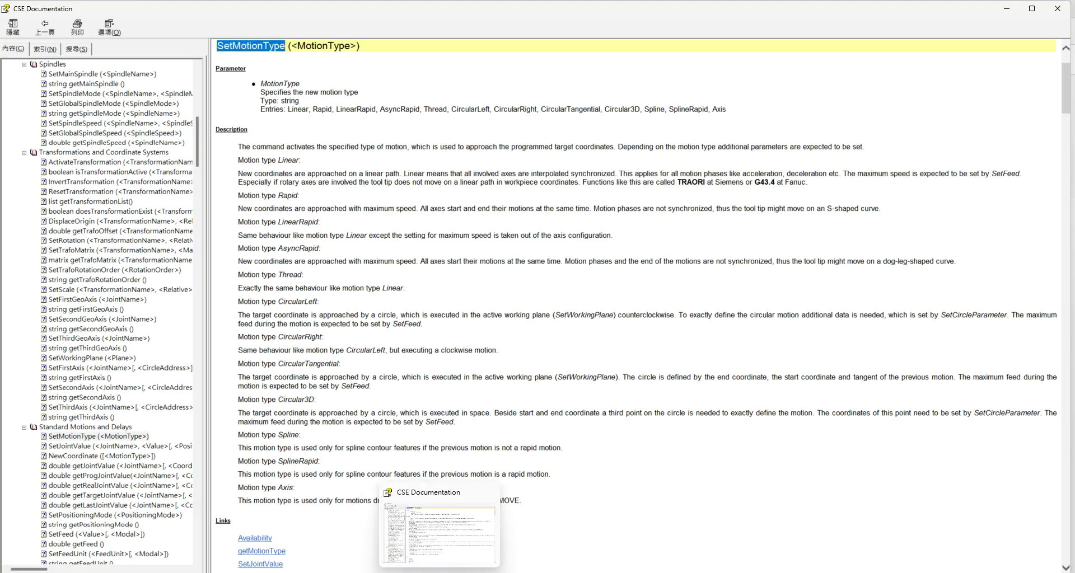
left_click(429, 556)
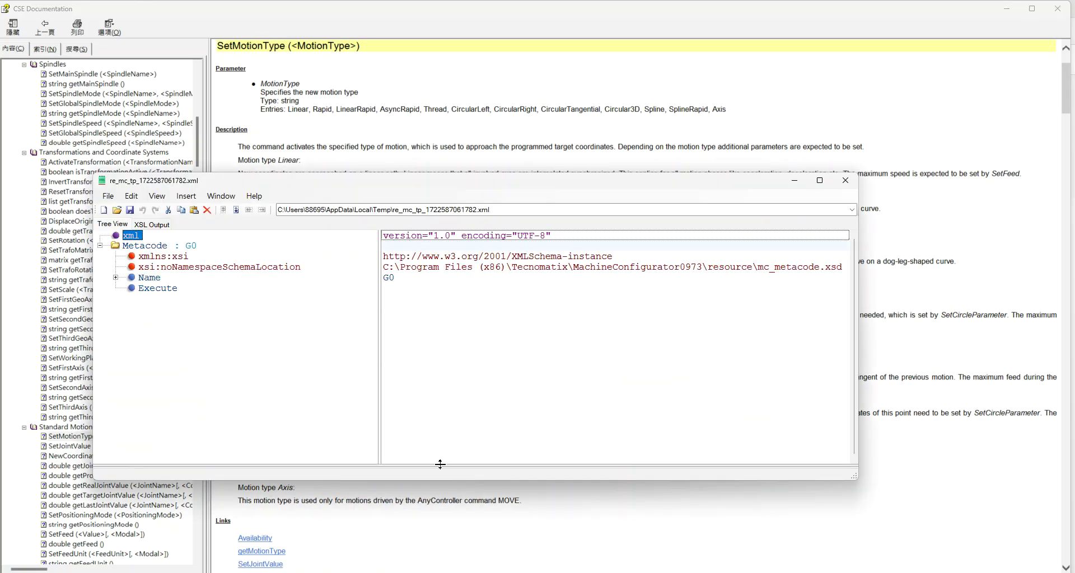
right_click(152, 290)
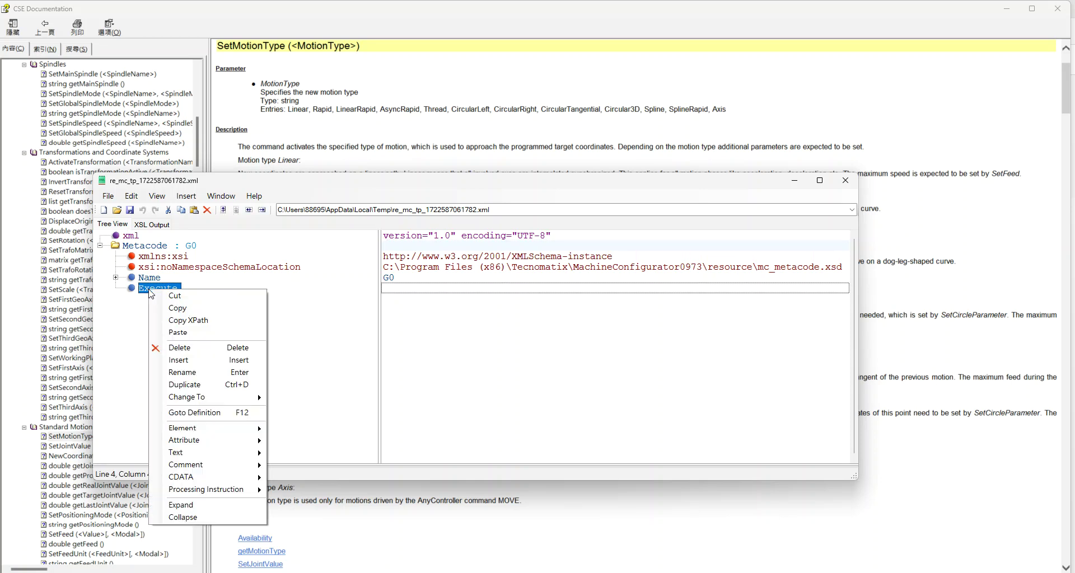
mouse_move(217, 429)
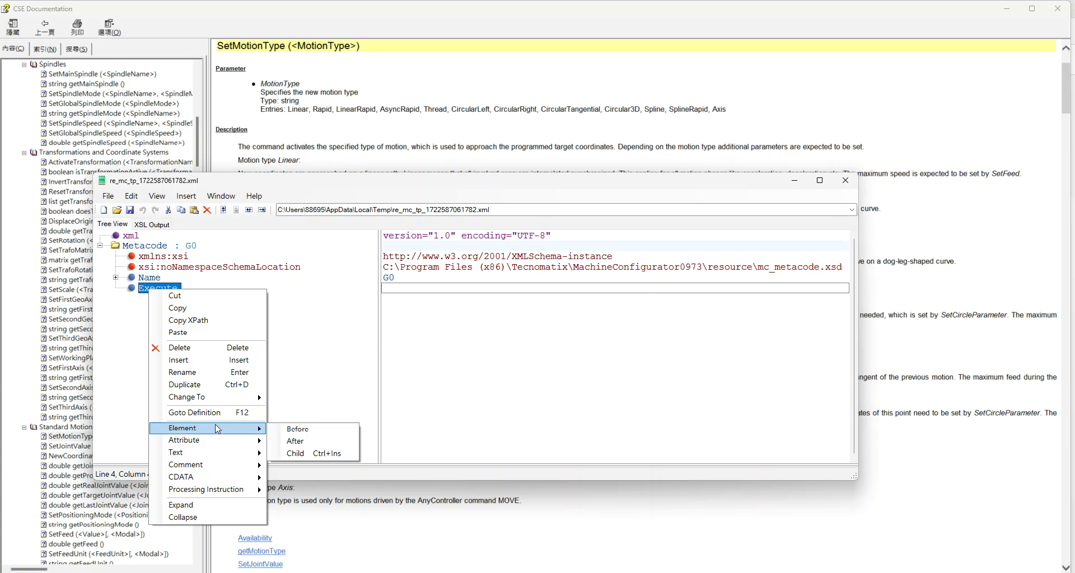
left_click(309, 454)
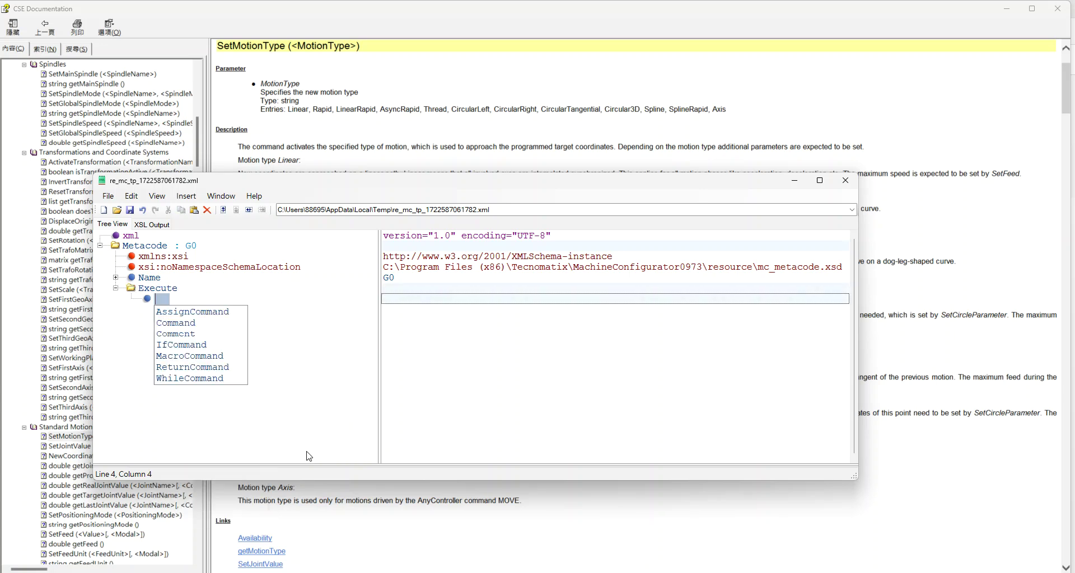
left_click(180, 328)
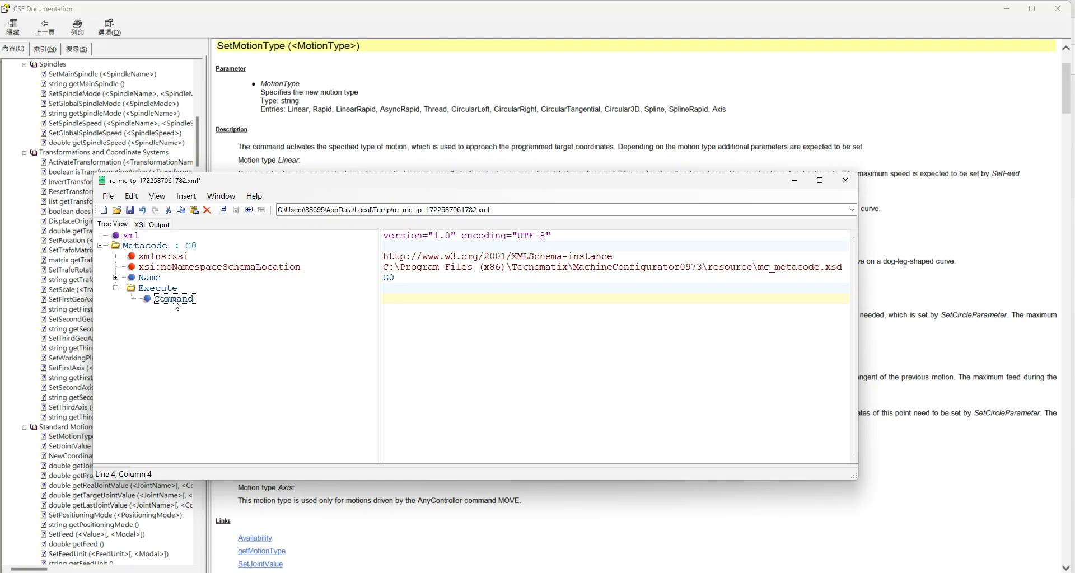
- Add a Name child element to the Command element and paste SetMotionType as its value
right_click(174, 301)
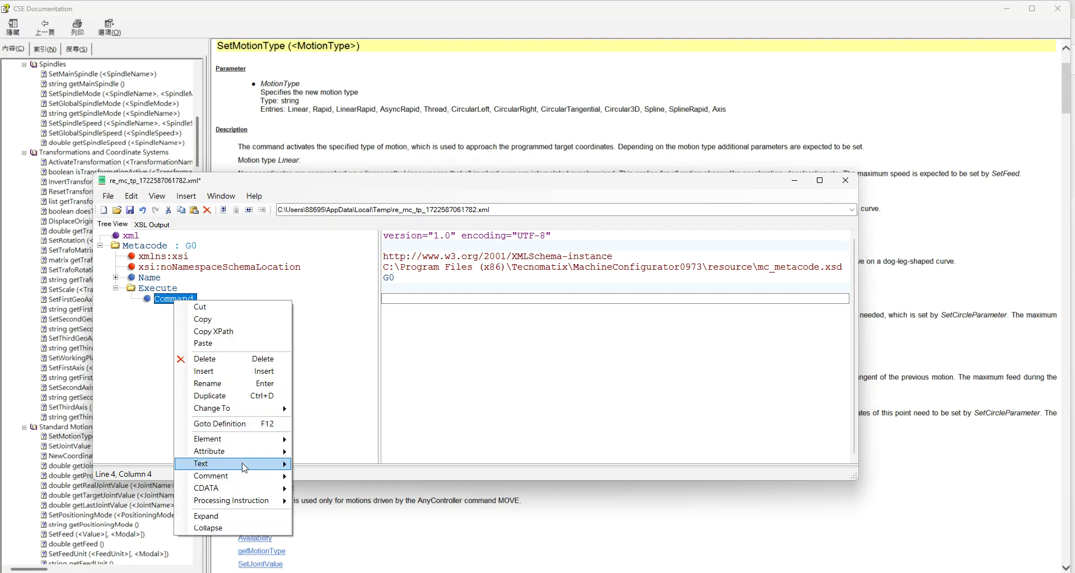
mouse_move(252, 442)
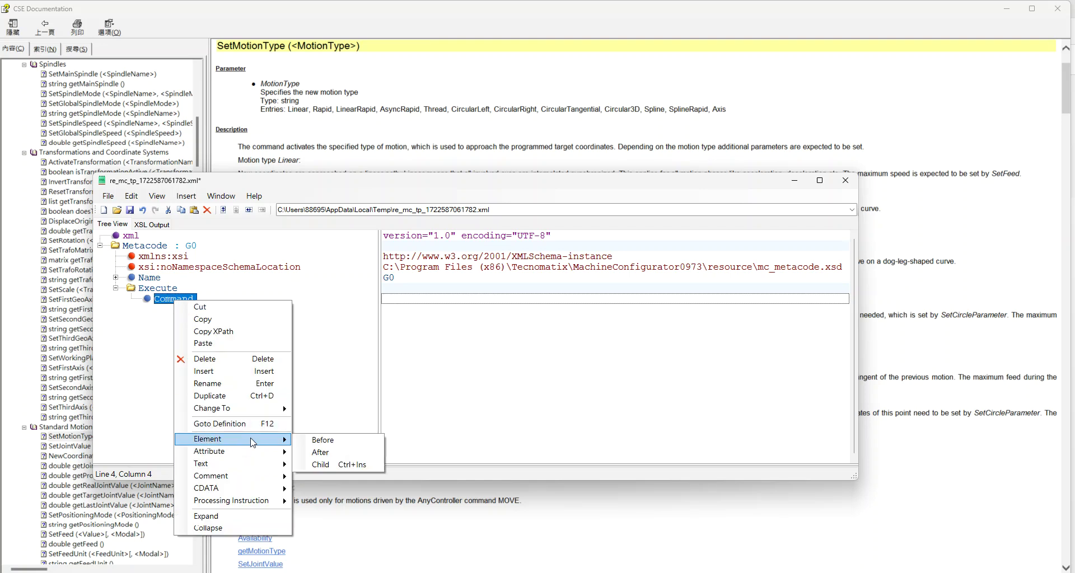
left_click(334, 465)
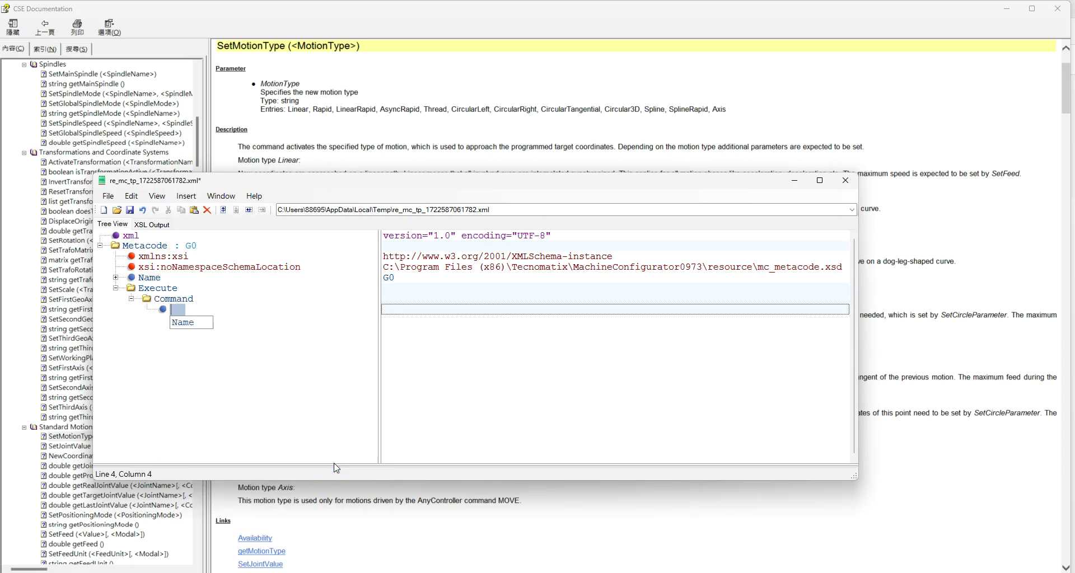
left_click(182, 323)
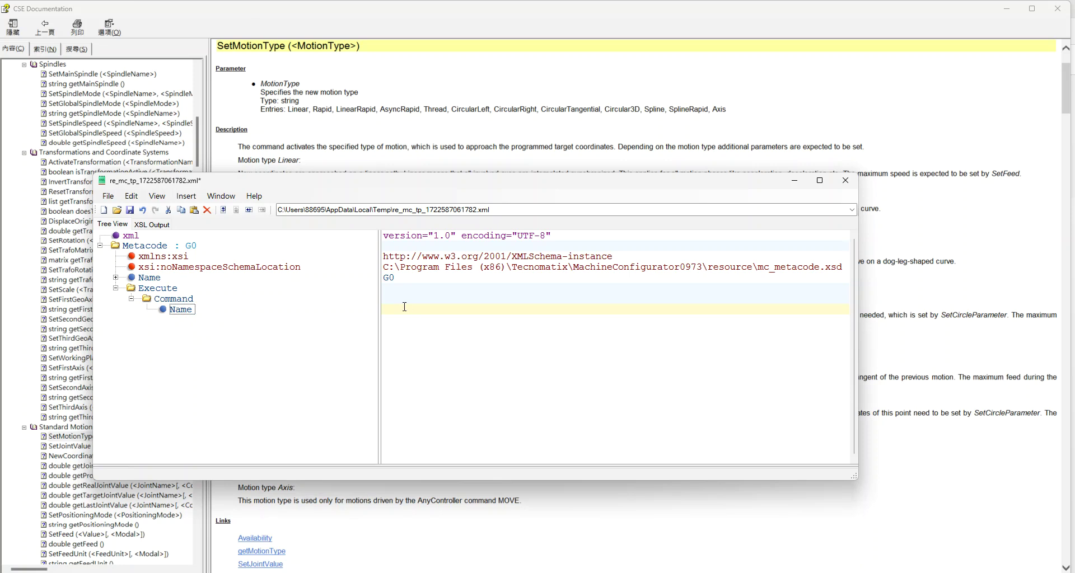
key("ctrl+v")
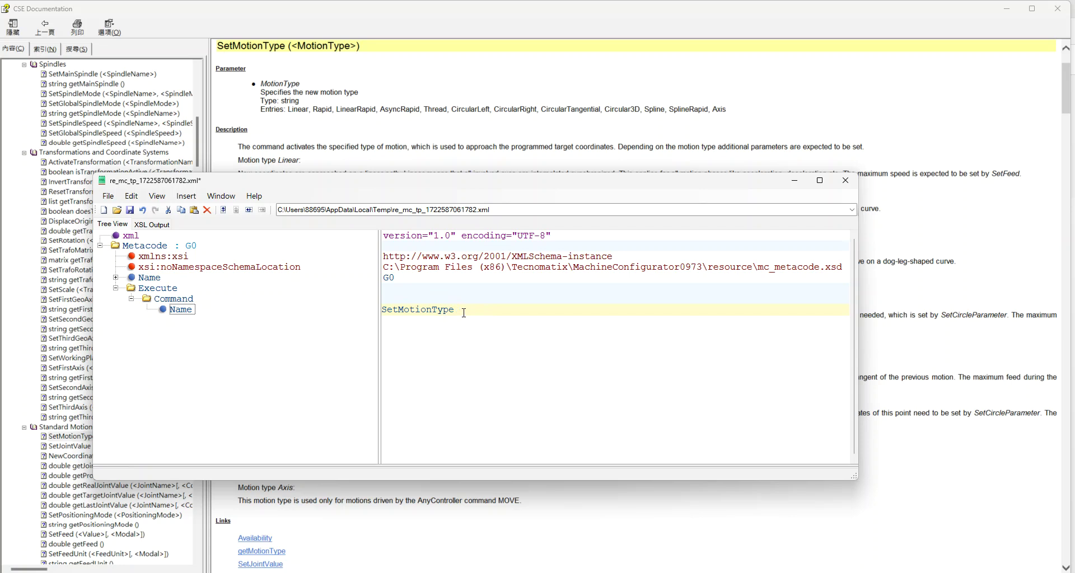
key("Return")
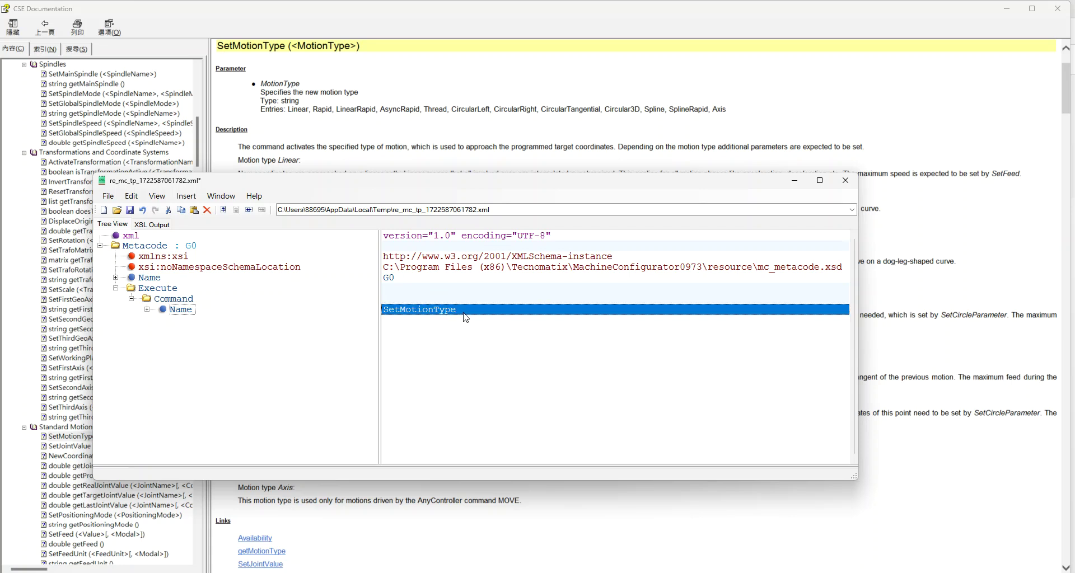
left_click(464, 312)
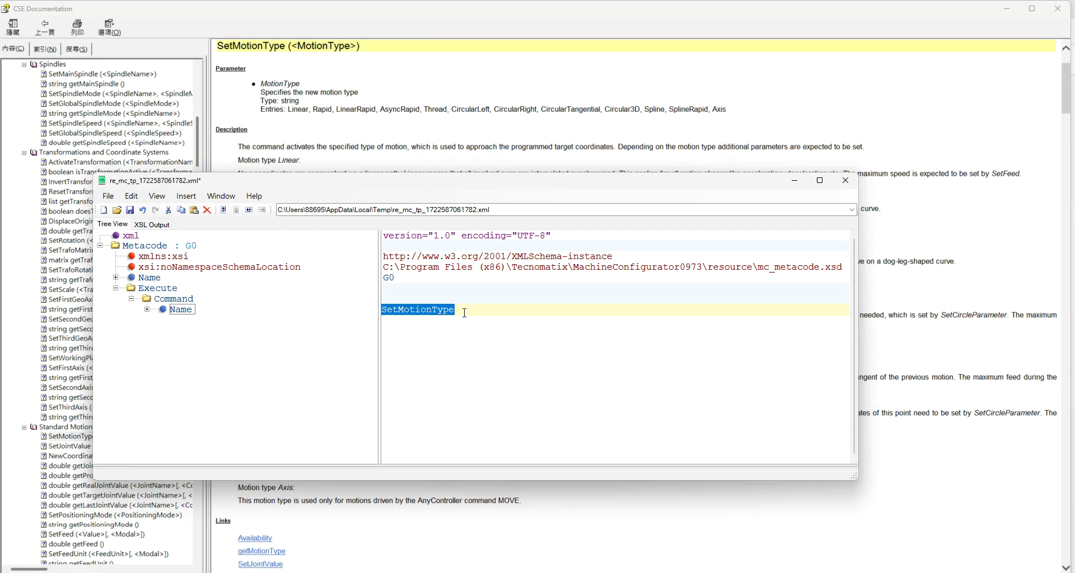
left_click(464, 312)
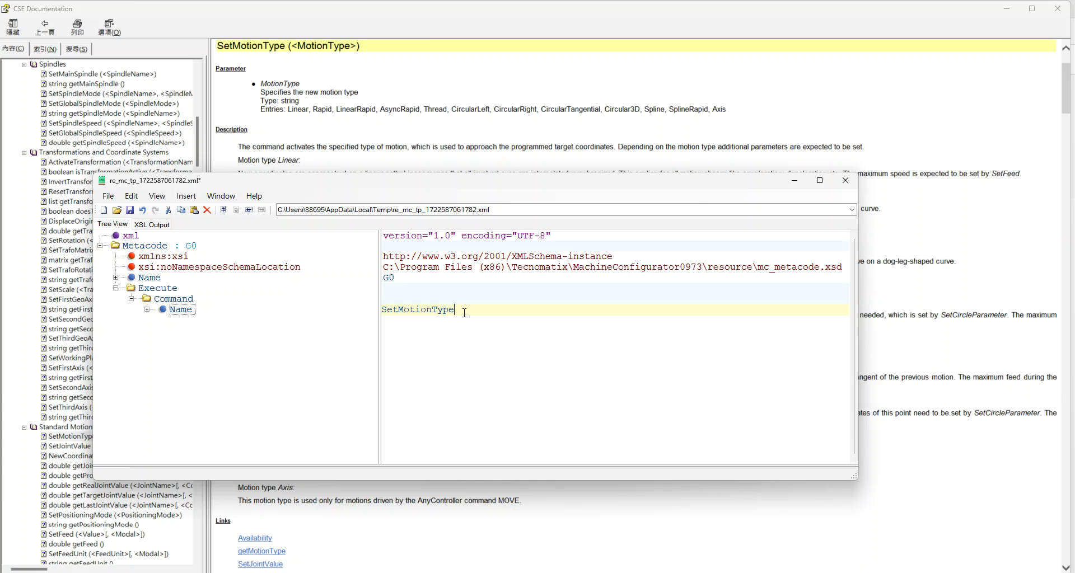
- Add a Param child element to the Command element and set it to "LinearRapid" in quotes, copying the entry from the SetMotionType documentation
right_click(179, 302)
mouse_move(247, 442)
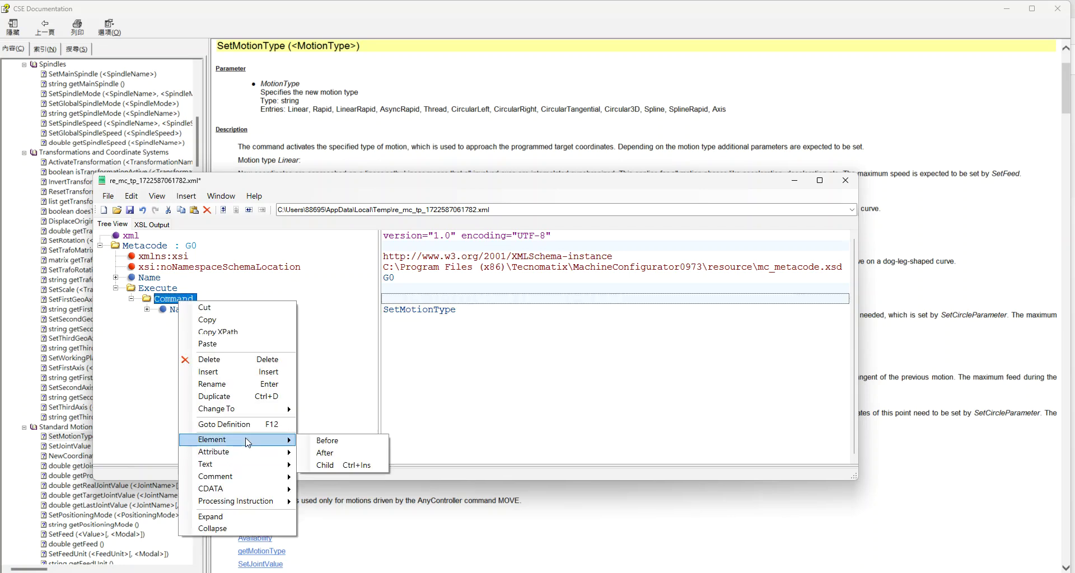
left_click(351, 467)
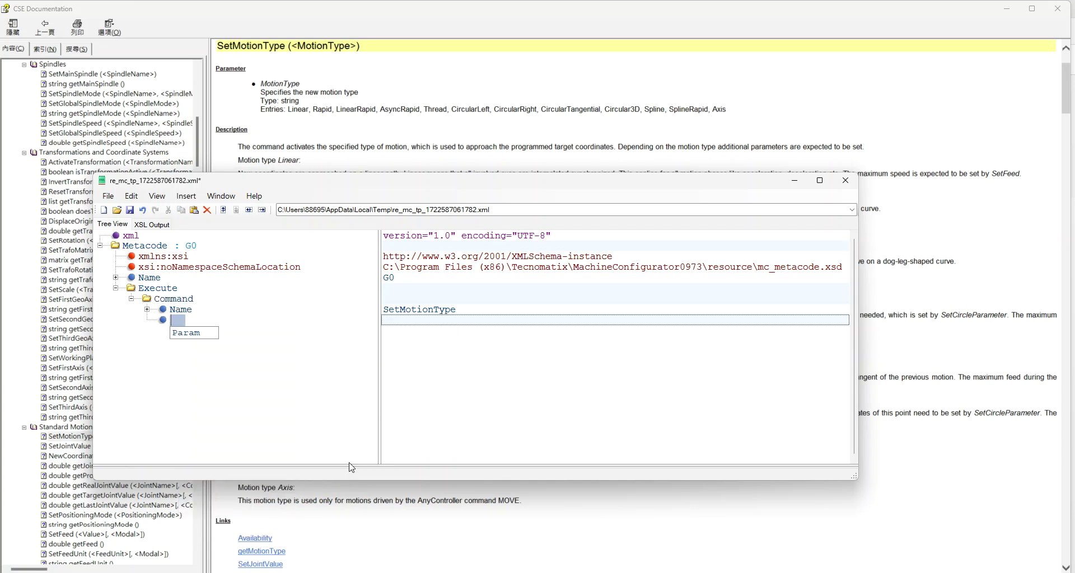
left_click(185, 335)
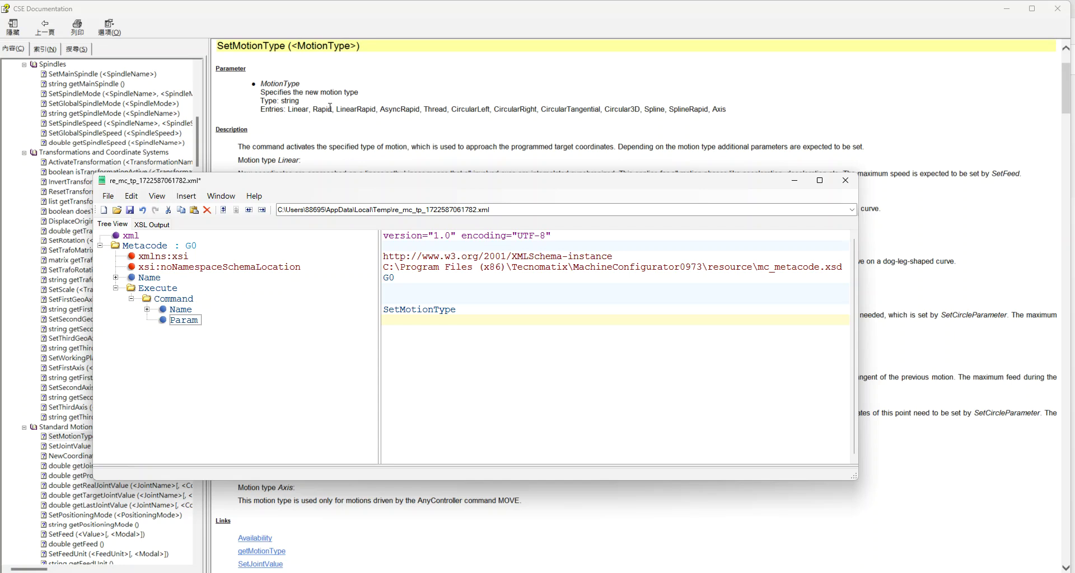
left_click_drag(337, 109, 373, 106)
key("ctrl+c")
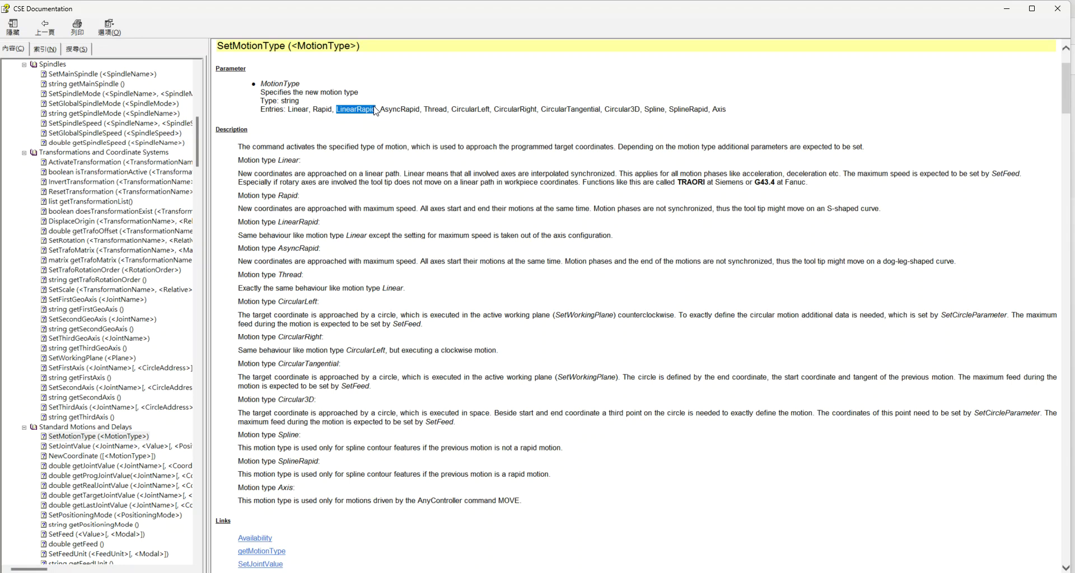
left_click(422, 567)
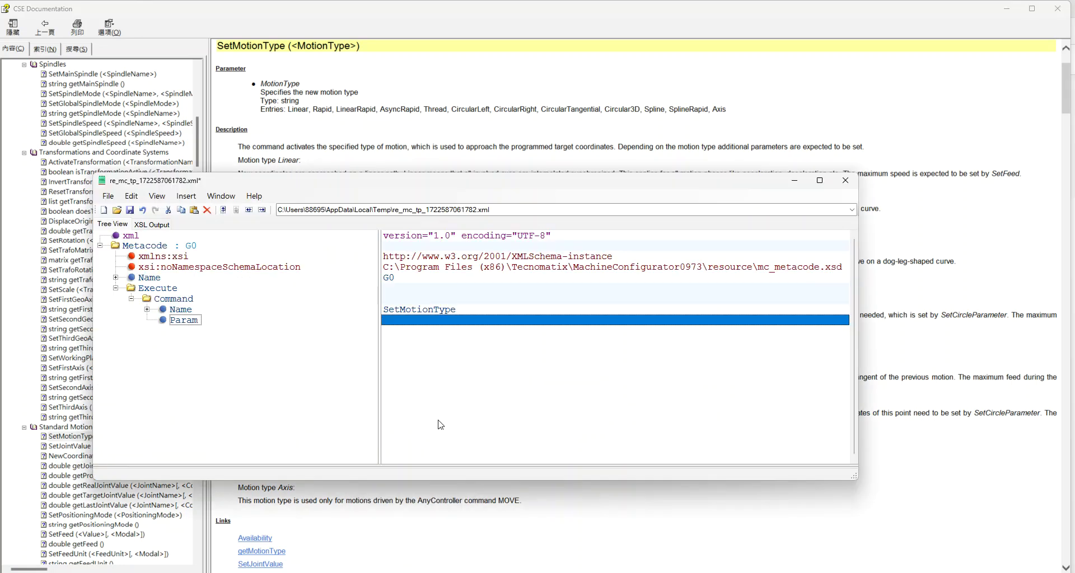
left_click(420, 322)
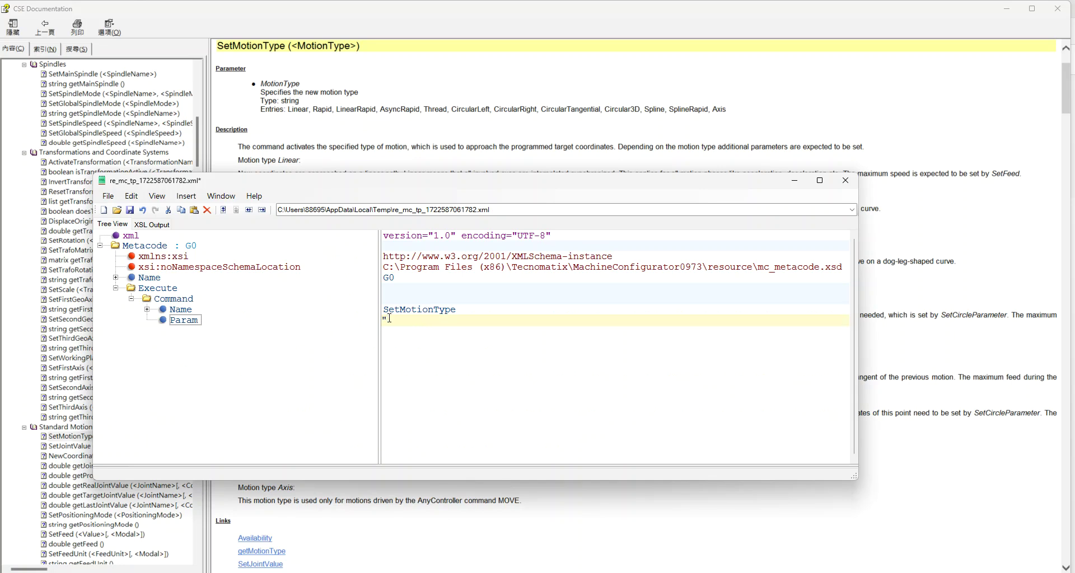
key("ctrl+v")
key("Return")
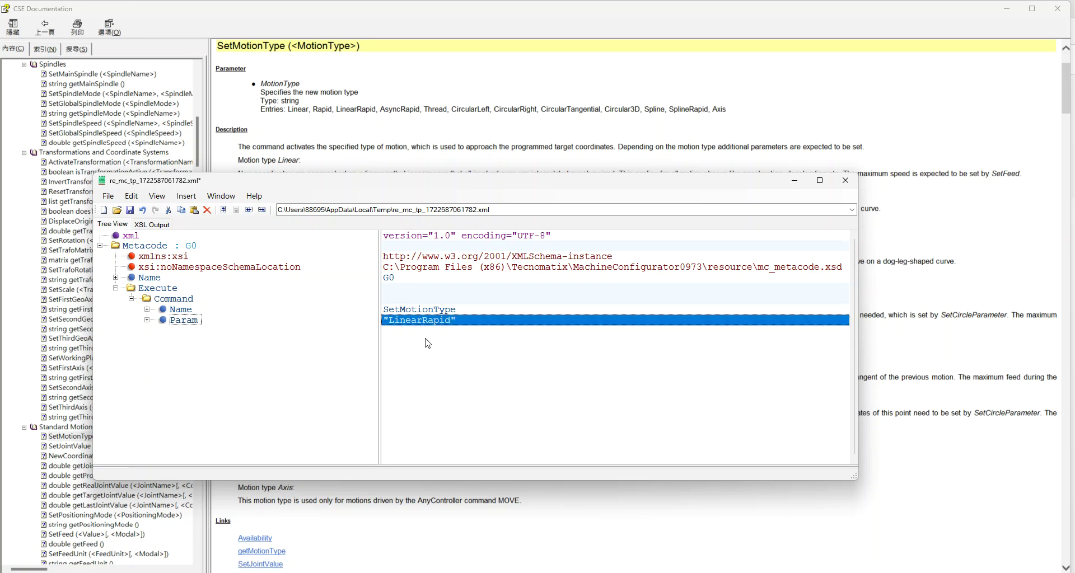
- Save the G0 metacode file, close it, and switch back to Machine Configurator
left_click(130, 209)
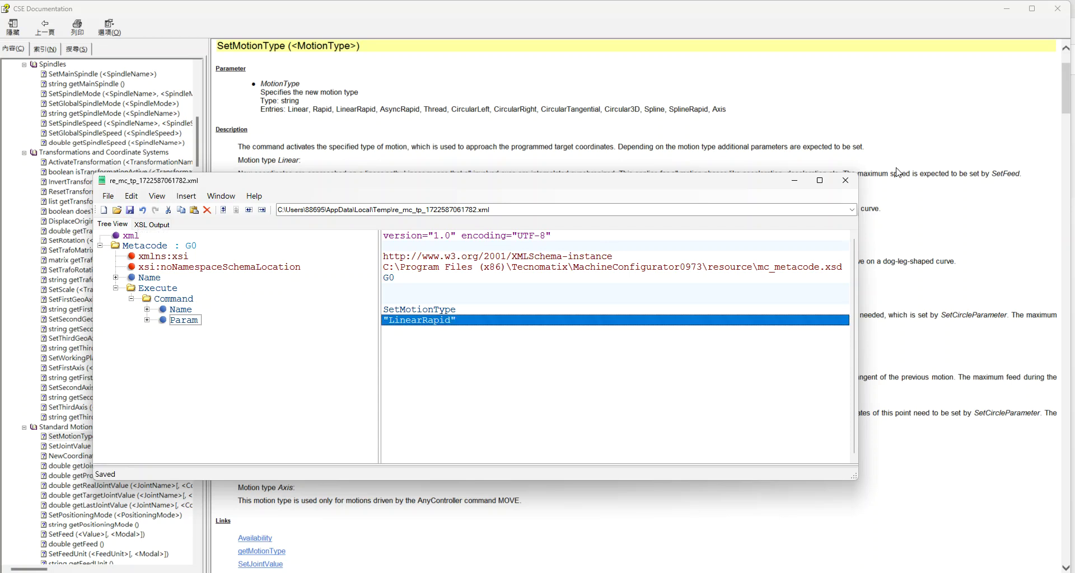
left_click(846, 180)
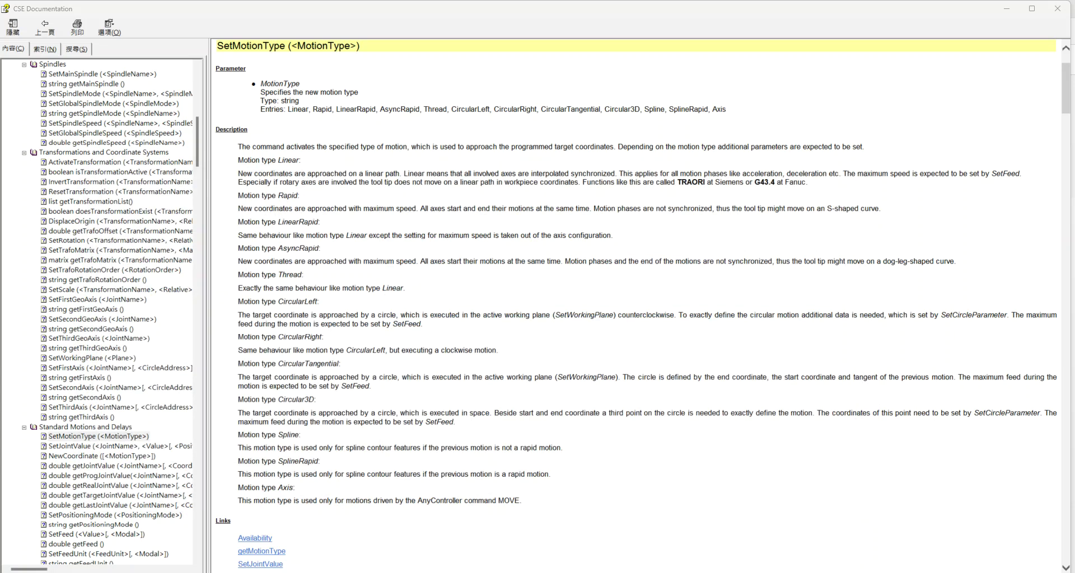
mouse_move(291, 572)
left_click(334, 548)
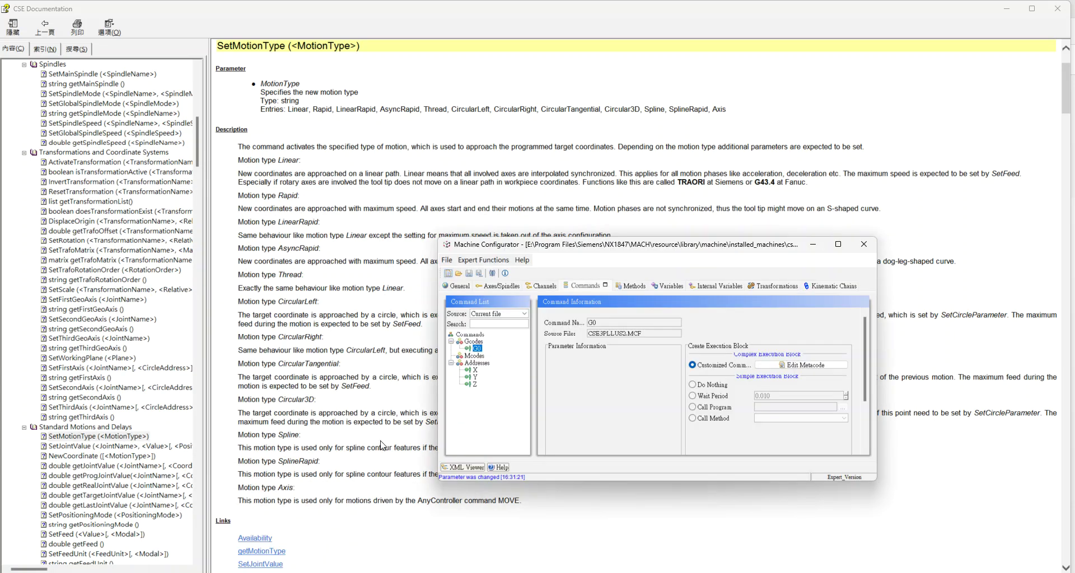
- Make the X address a customized command and open its metacode for editing
left_click(474, 370)
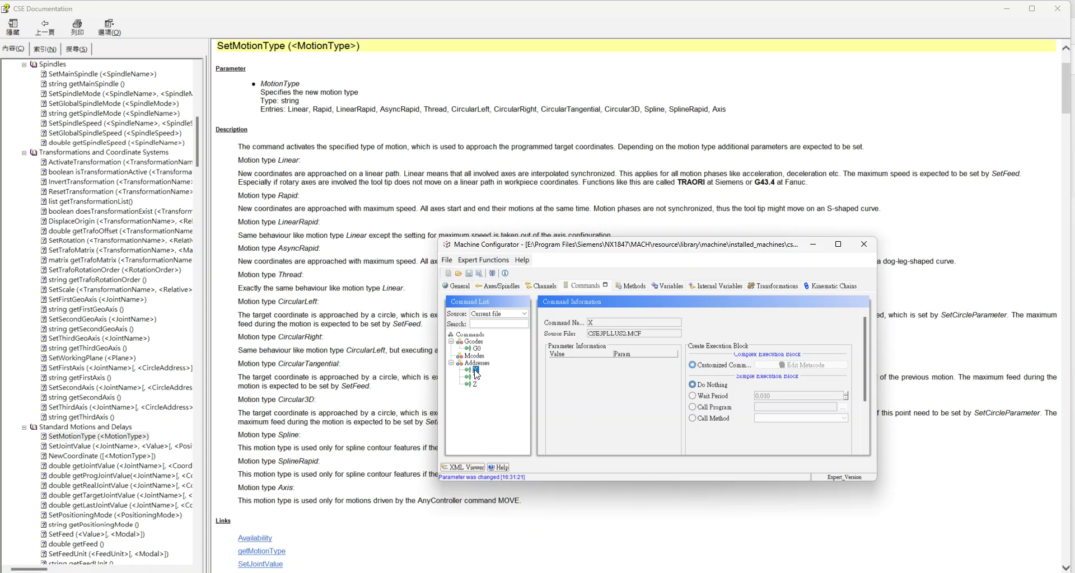
left_click(709, 367)
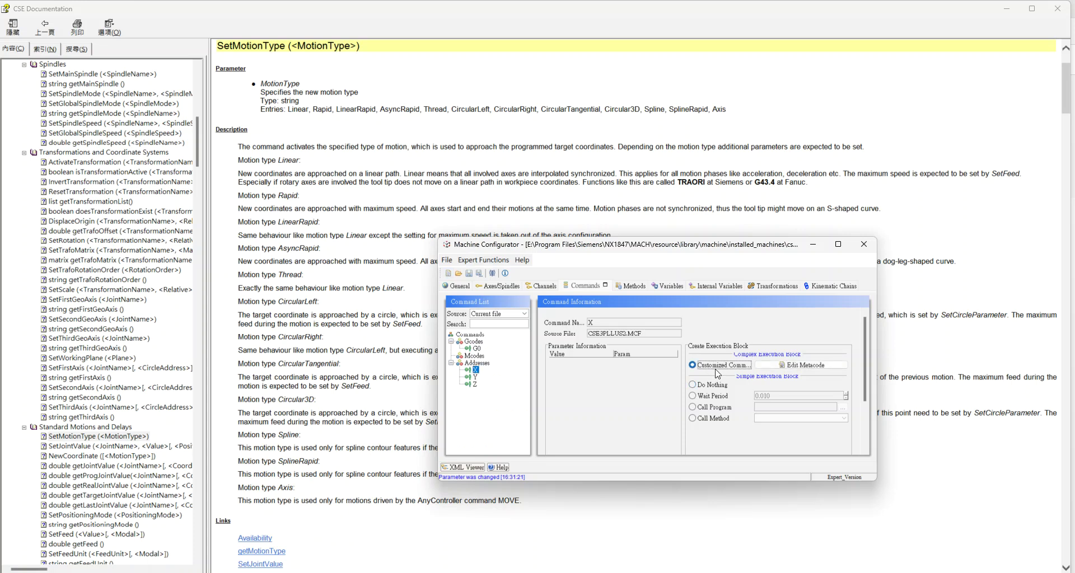
left_click(794, 367)
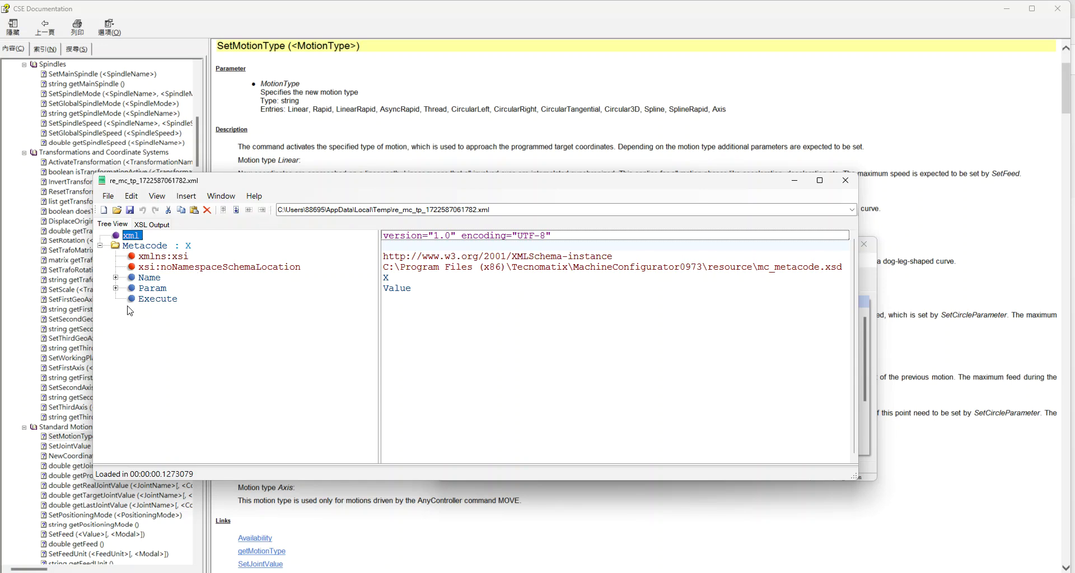
- Switch to CSE Documentation, open the SetJointValue topic under Standard Motions and Delays, and copy the command name from its heading
left_click(56, 438)
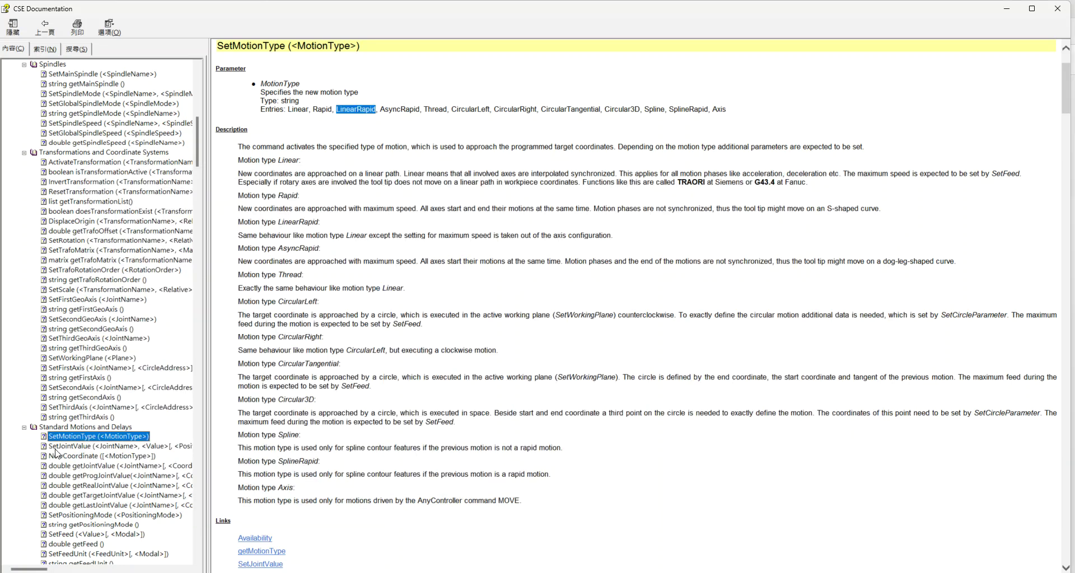
left_click(54, 447)
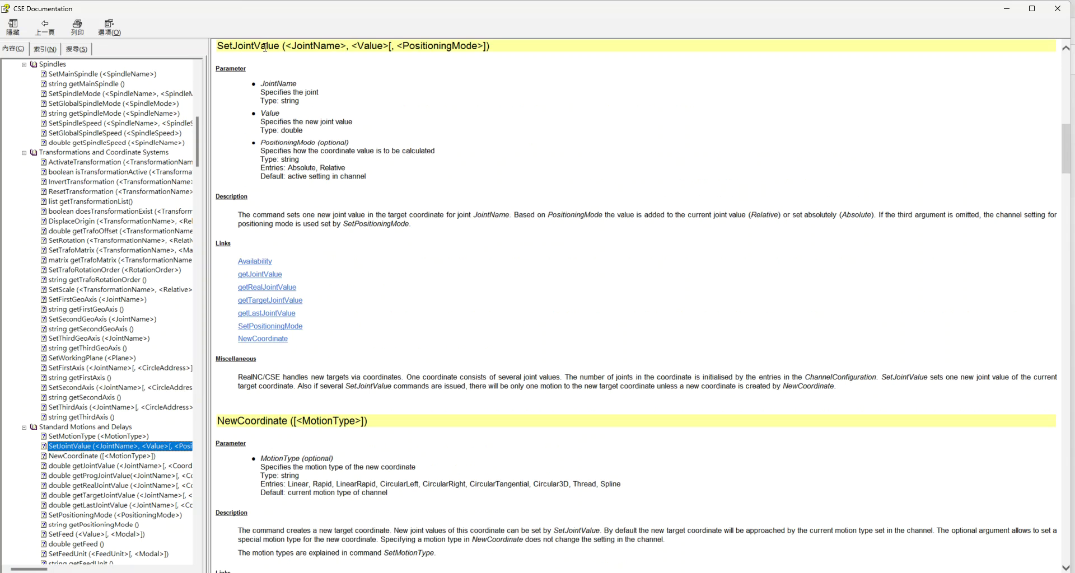
left_click_drag(219, 48, 279, 51)
key("ctrl+c")
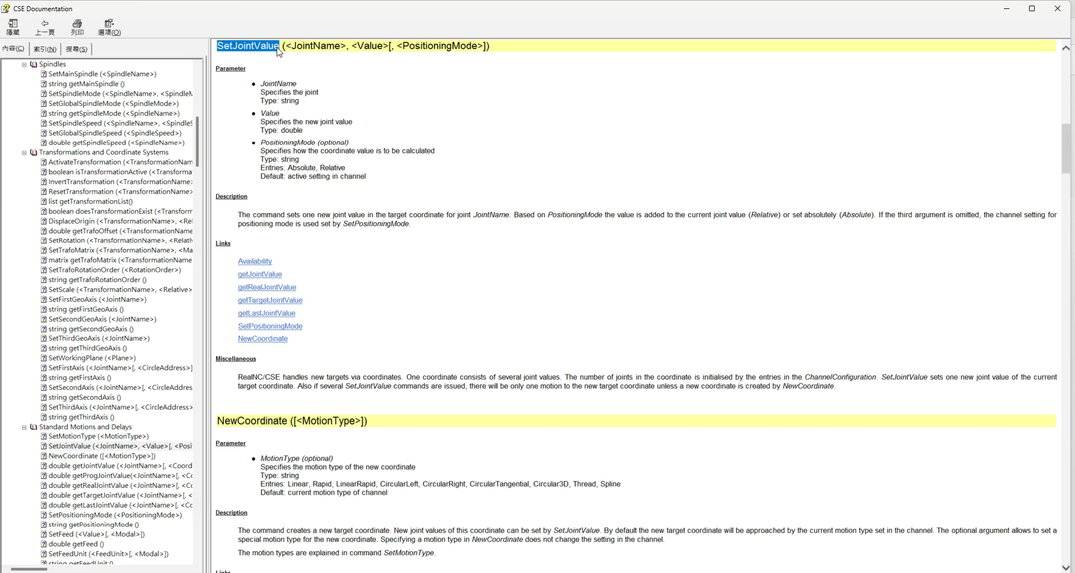
- Switch to XML Notepad and add a Command child element under Execute in the X metacode
key("alt+Tab")
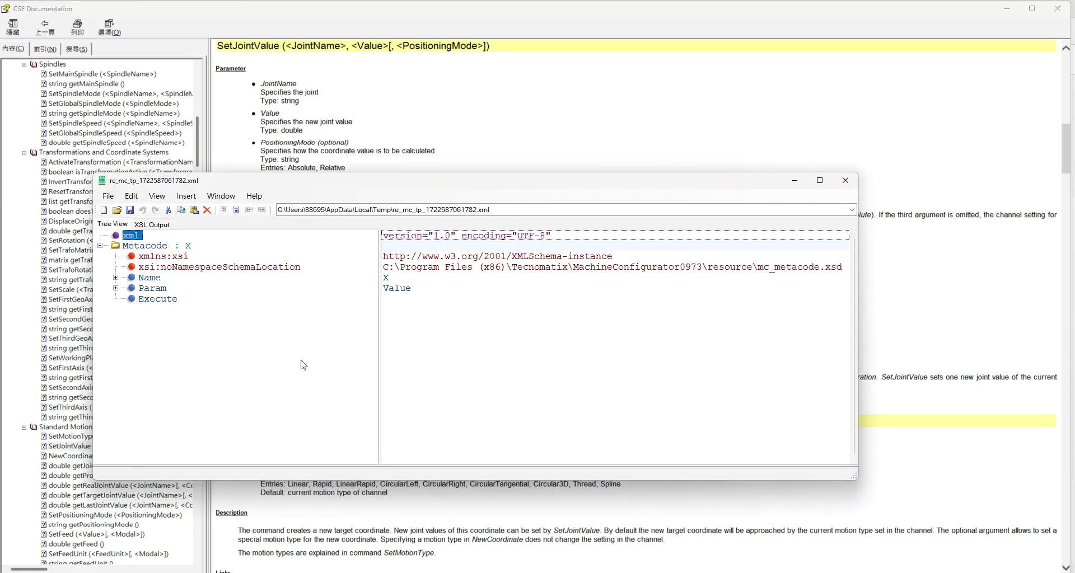
right_click(157, 300)
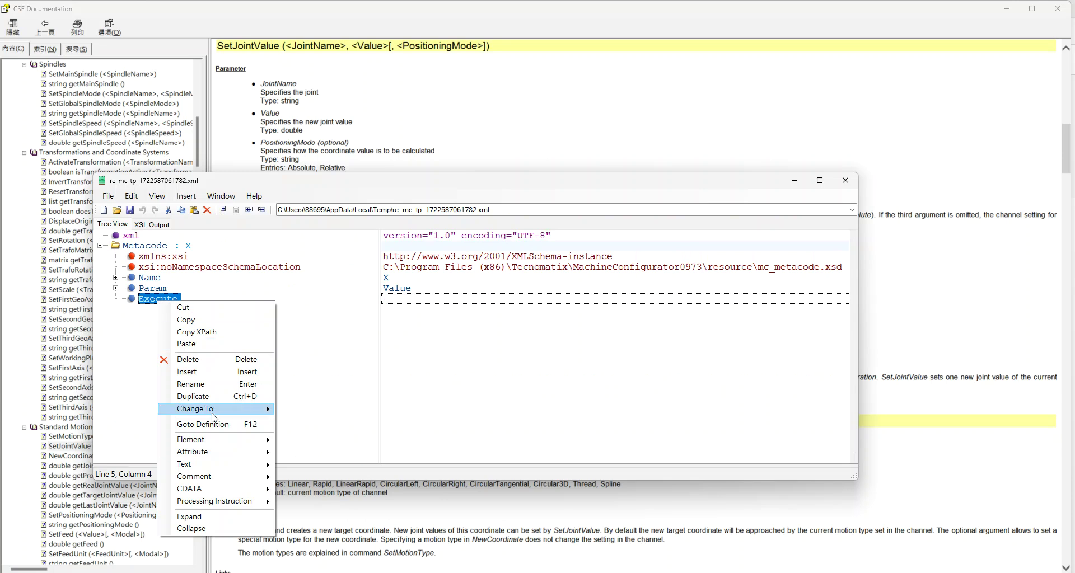
mouse_move(224, 441)
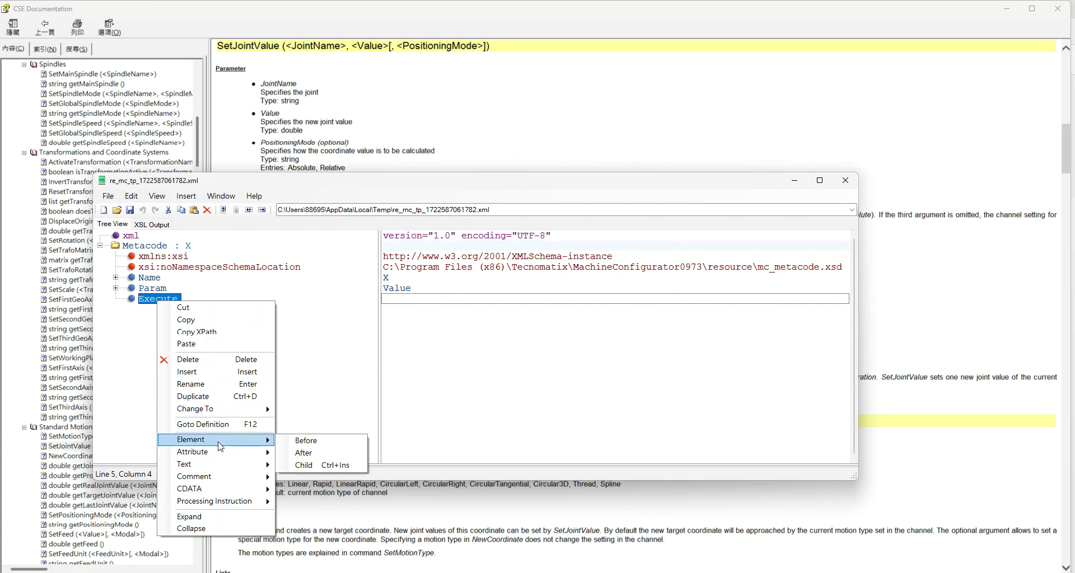
left_click(308, 466)
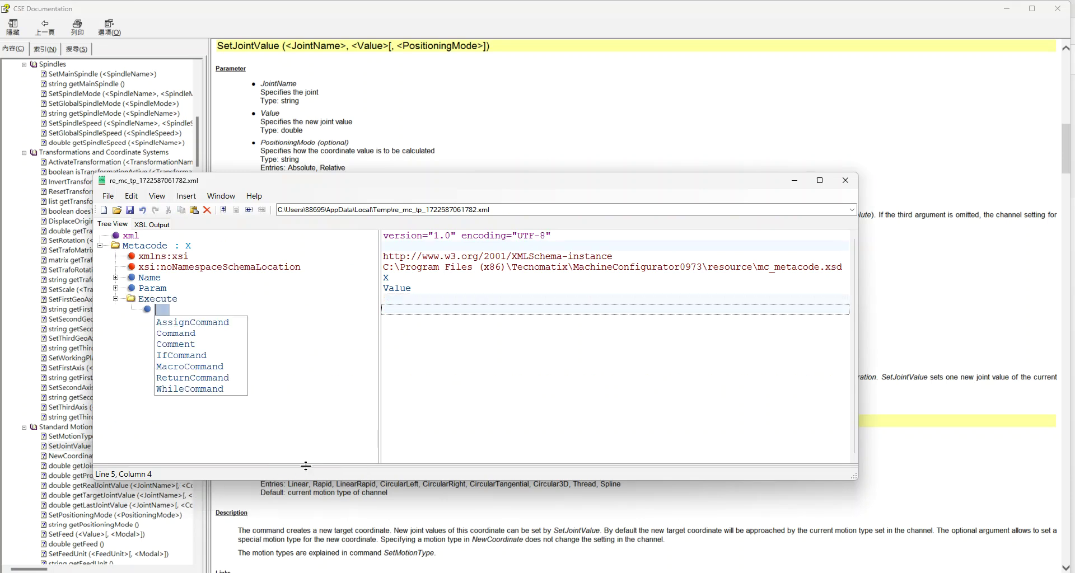
left_click(182, 336)
- Add a Name child element to the X metacode's Command element and paste SetJointValue as its value
right_click(172, 312)
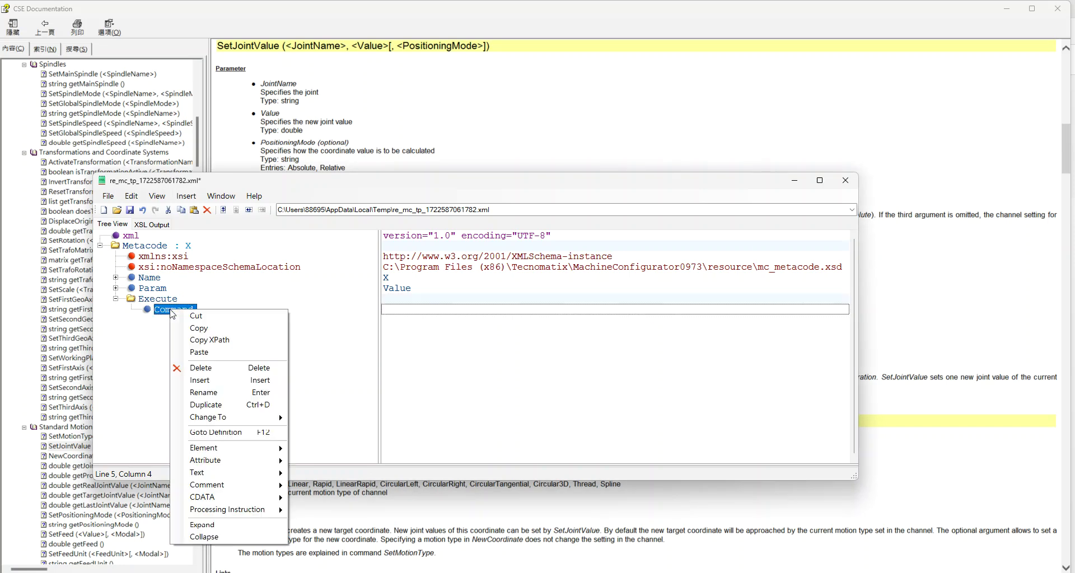
mouse_move(257, 448)
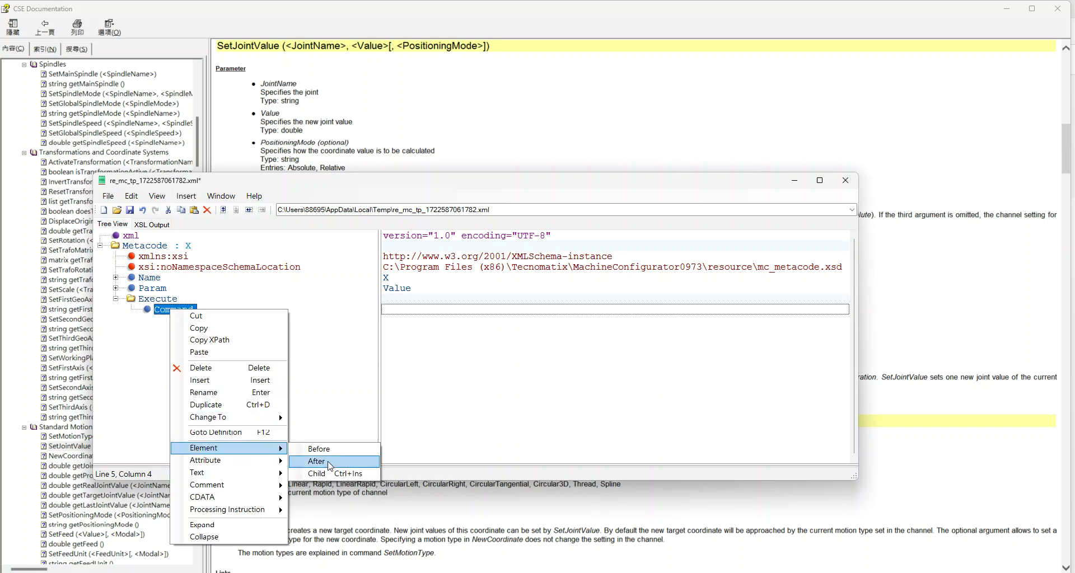
left_click(341, 476)
left_click(178, 336)
key("ctrl+v")
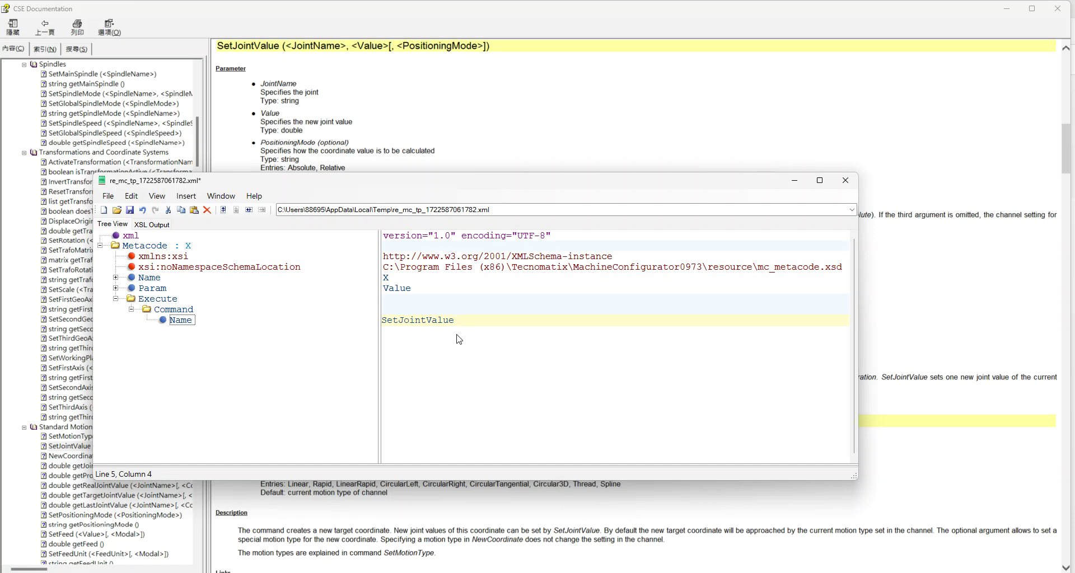
key("Return")
right_click(176, 310)
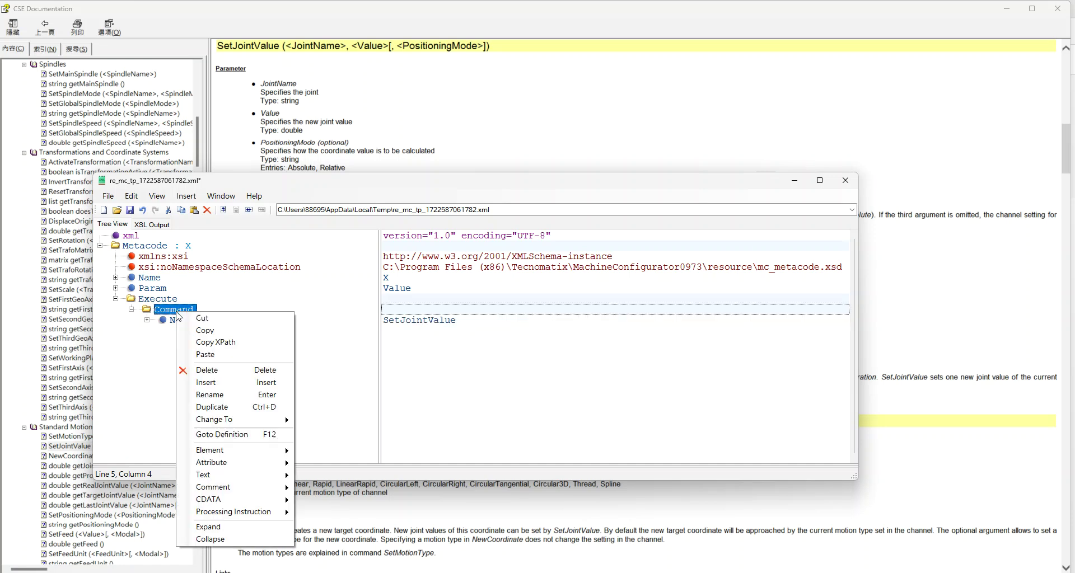
mouse_move(245, 449)
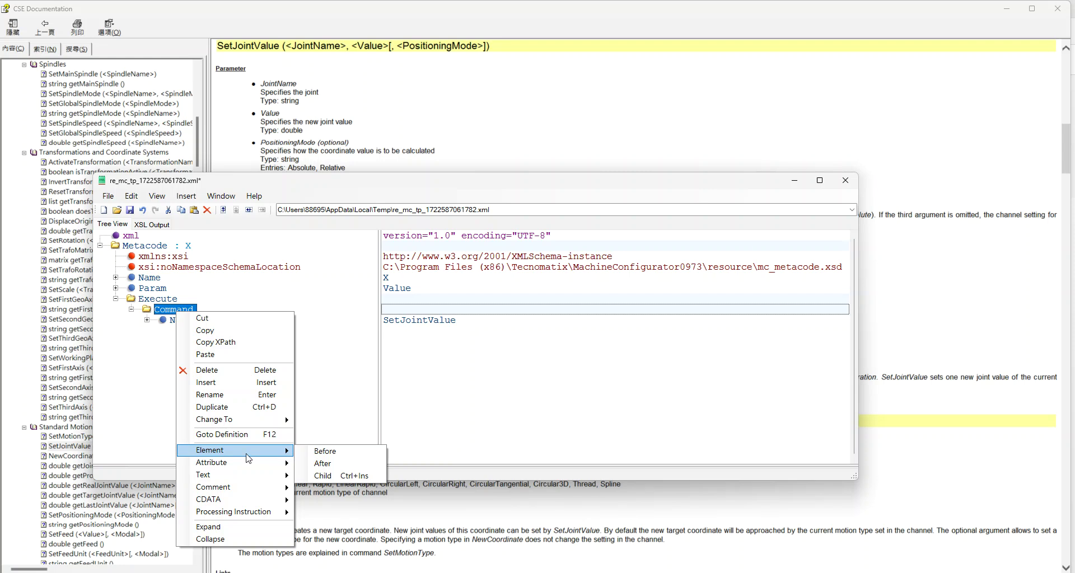
left_click(336, 476)
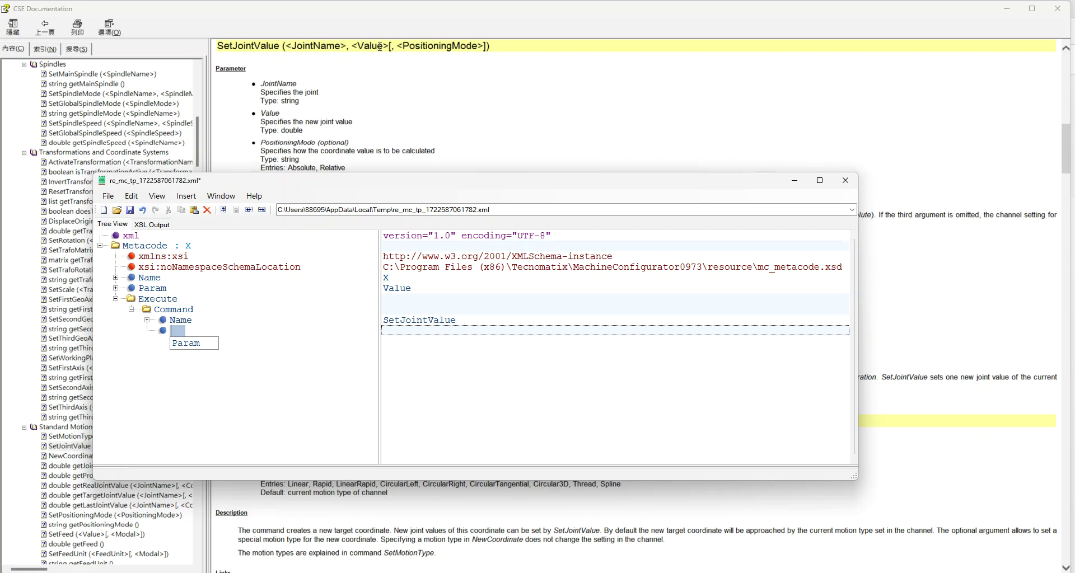
left_click(390, 330)
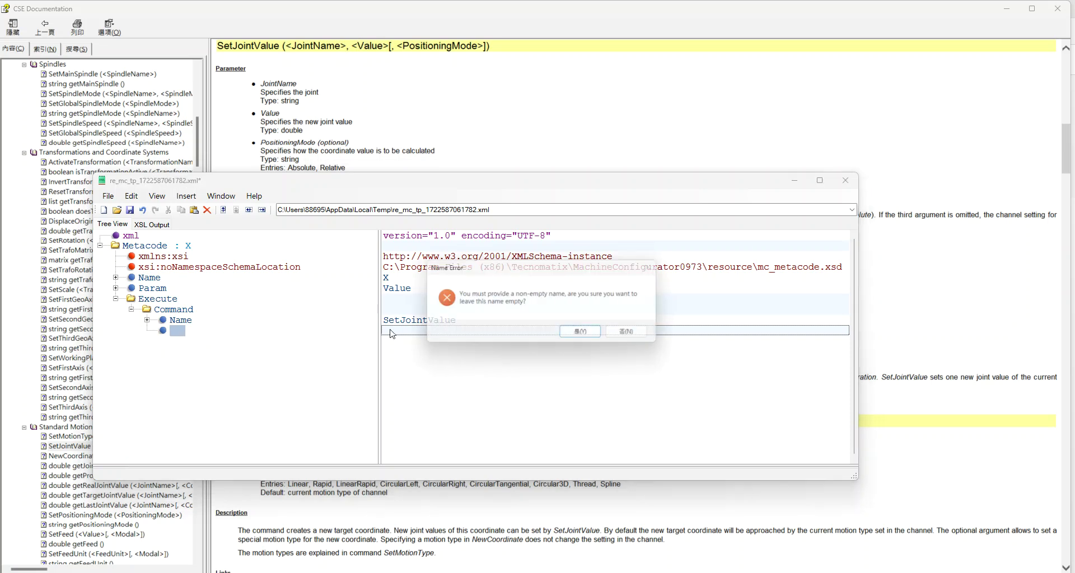
left_click(584, 335)
left_click(627, 336)
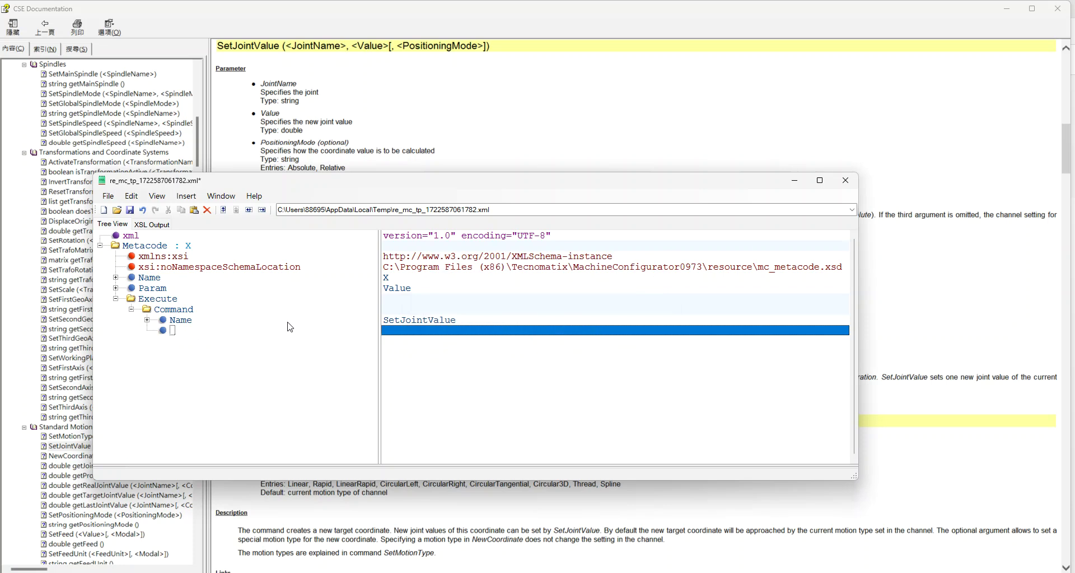
right_click(175, 333)
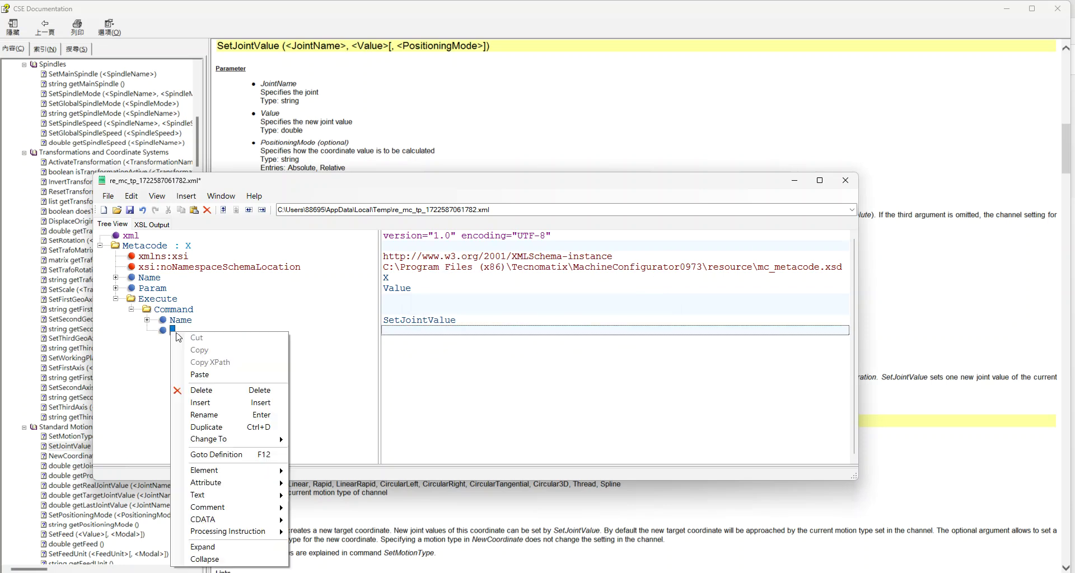
left_click(201, 390)
- Add a Param child element to the SetJointValue command and set its value to "X" in quotes
right_click(176, 311)
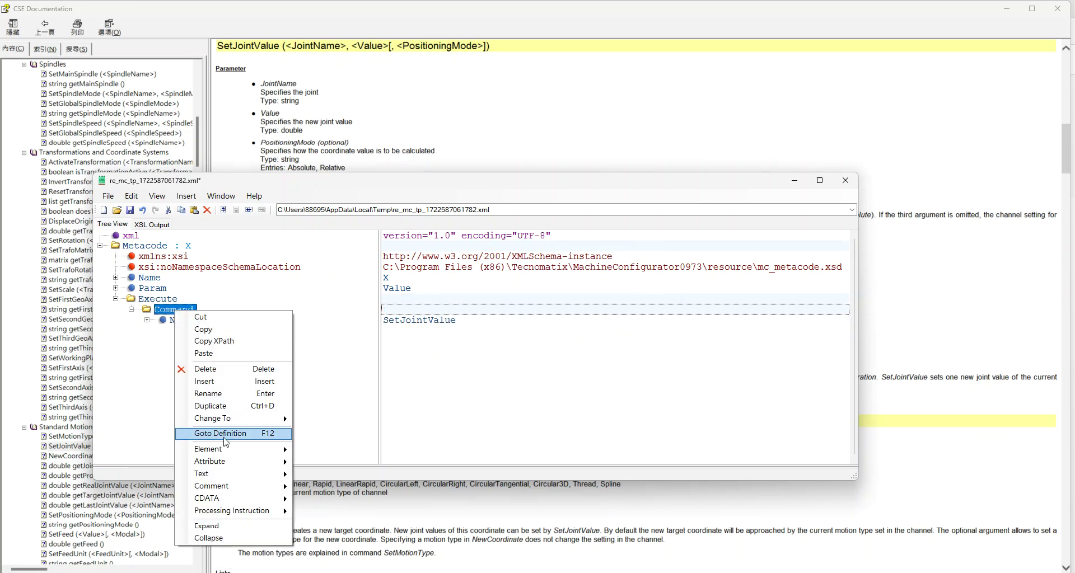
mouse_move(236, 449)
left_click(312, 475)
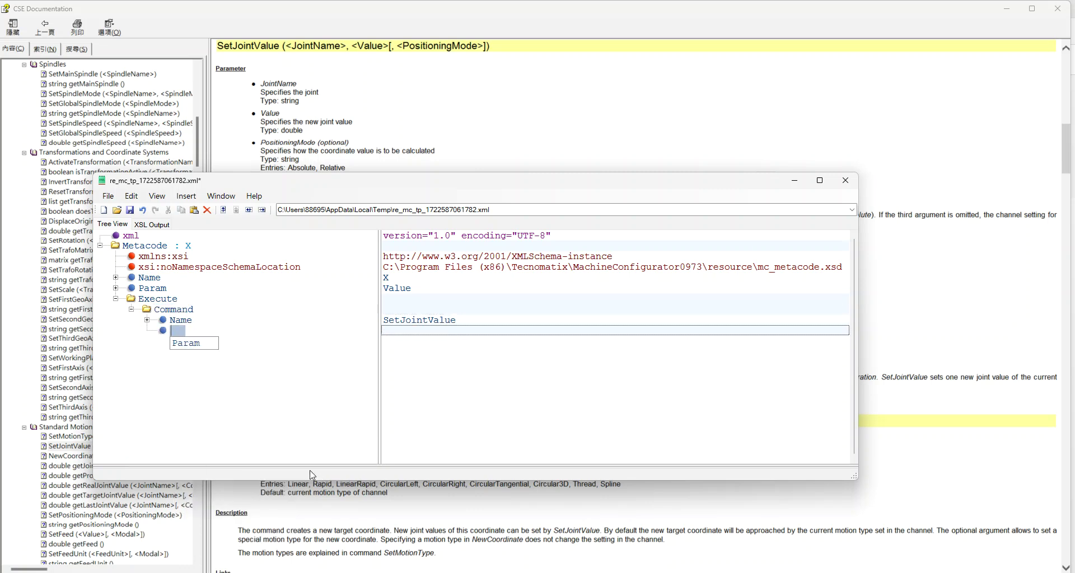
left_click(179, 343)
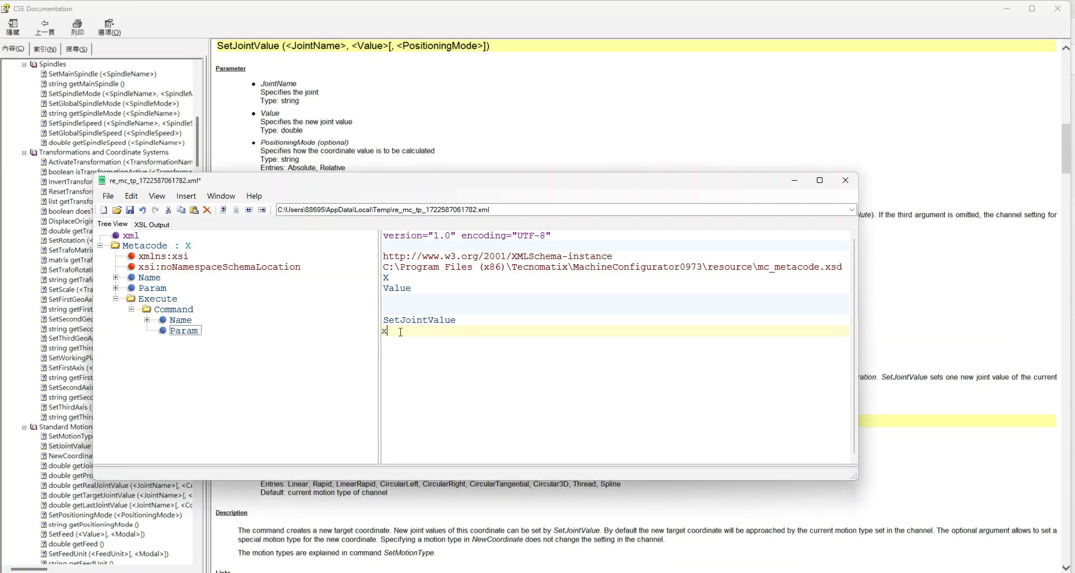
type("\"X\"")
key("Return")
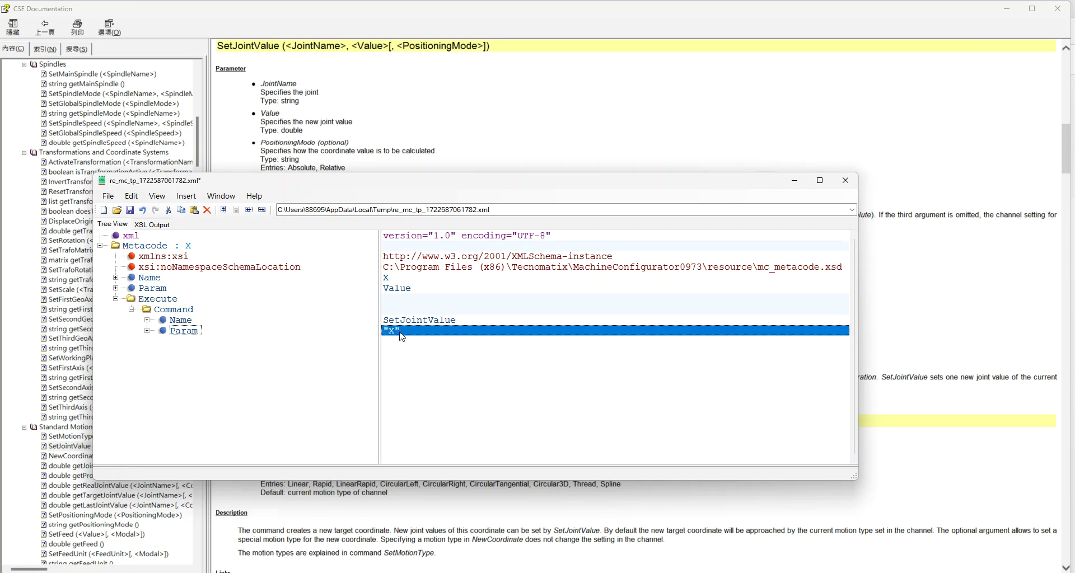
- Add a second Param child element to the X metacode's SetJointValue command and set it to Value, copied from the parameter list in CSE Documentation
right_click(182, 311)
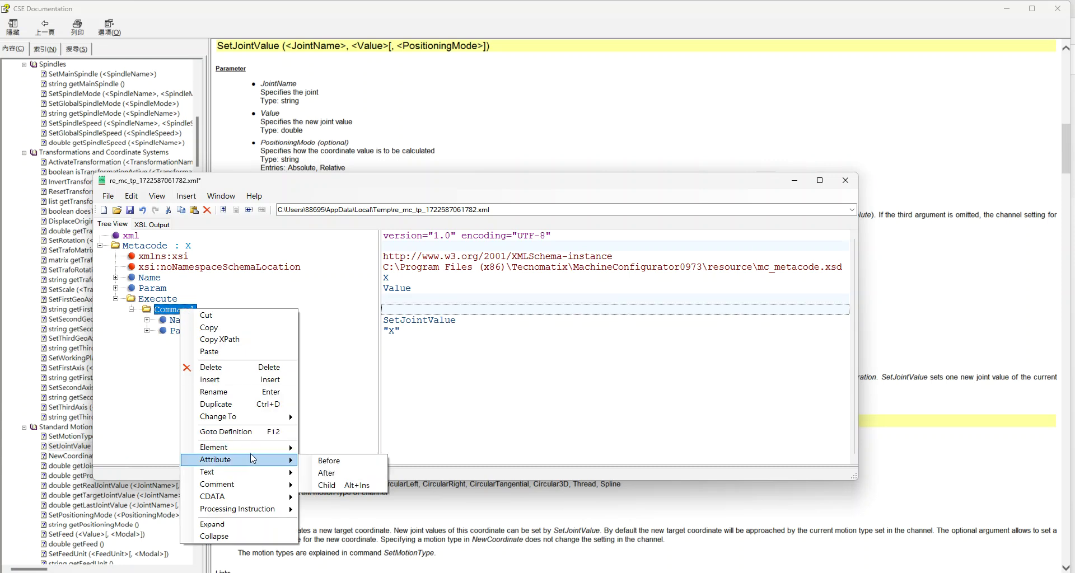
mouse_move(252, 451)
left_click(347, 473)
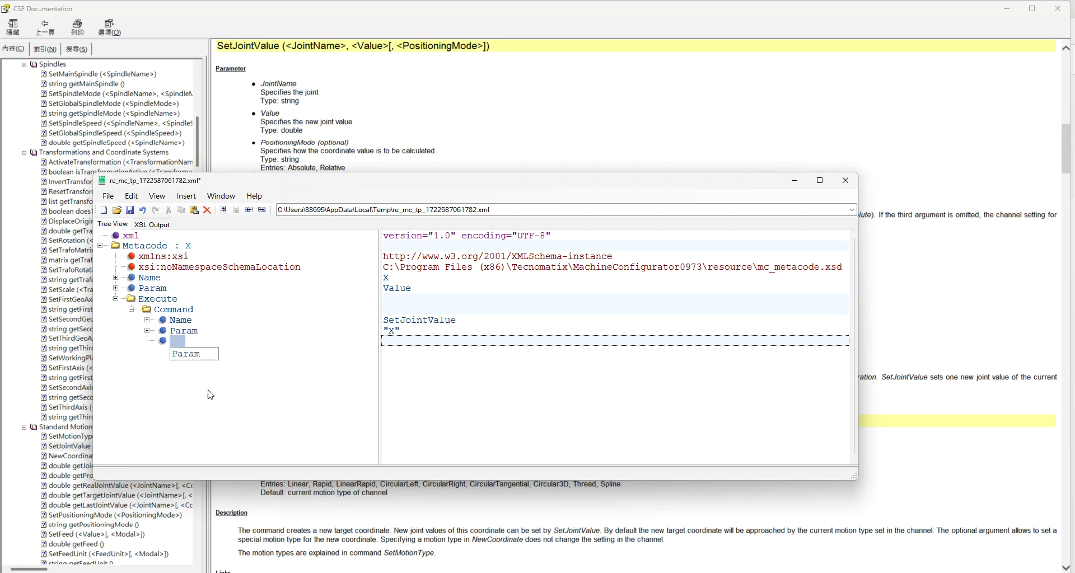
left_click(189, 354)
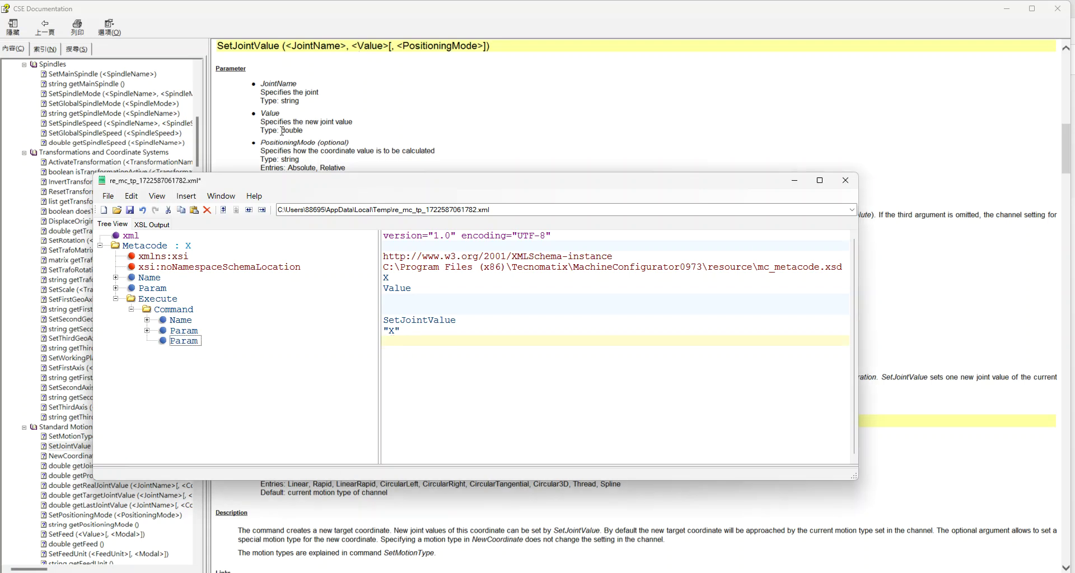
left_click_drag(264, 116, 281, 115)
key("ctrl+c")
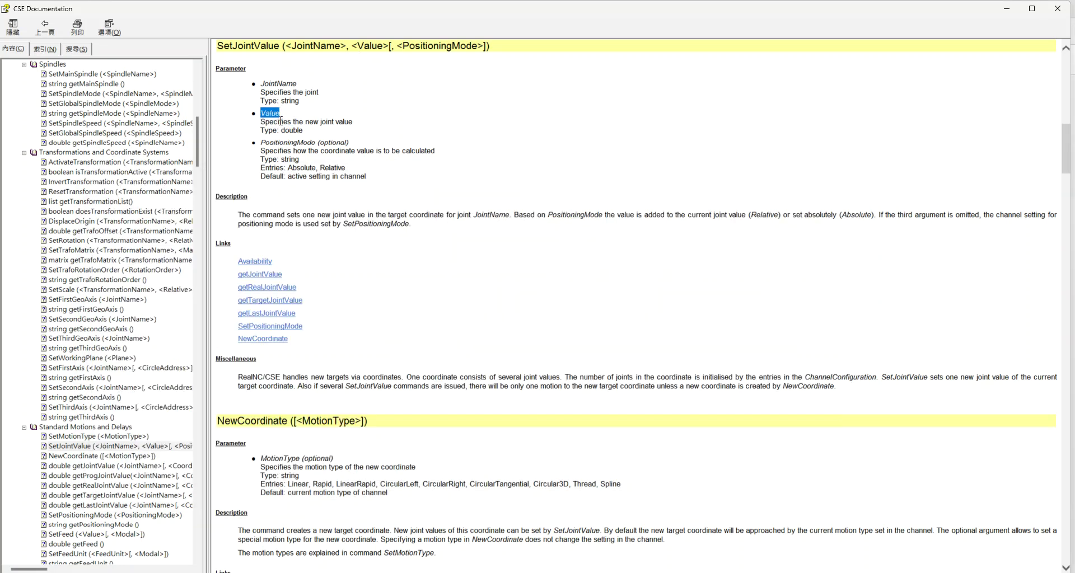
key("alt+Tab")
left_click(424, 348)
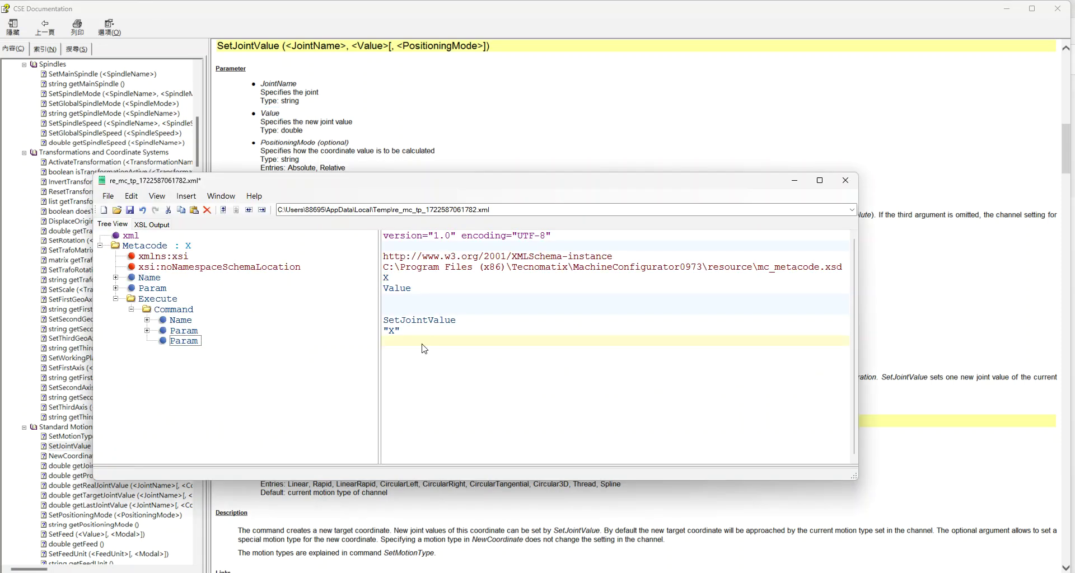
key("ctrl+v")
key("Return")
- Save and close the X metacode, and open the Y address's metacode for editing from Machine Configurator
left_click(130, 210)
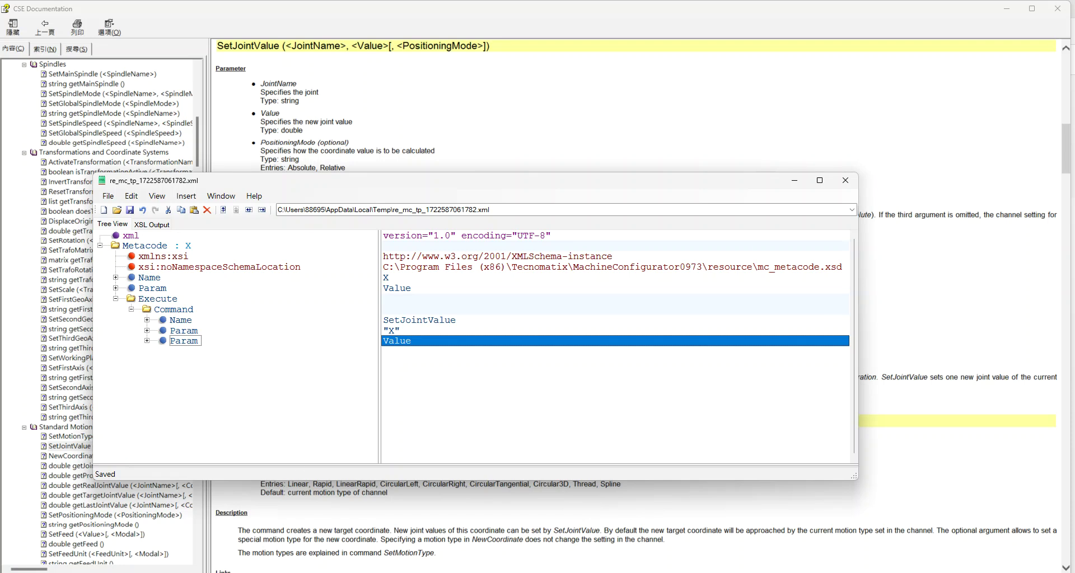
left_click(845, 180)
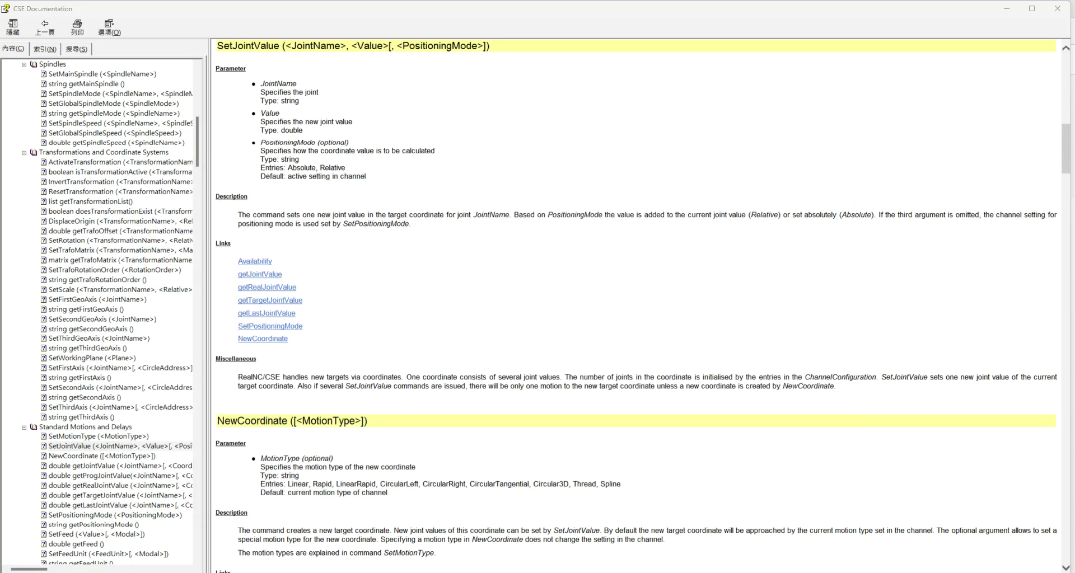
left_click(318, 555)
left_click(475, 377)
left_click(770, 365)
- Add a Command child element under Execute in the Y metacode
left_click(153, 302)
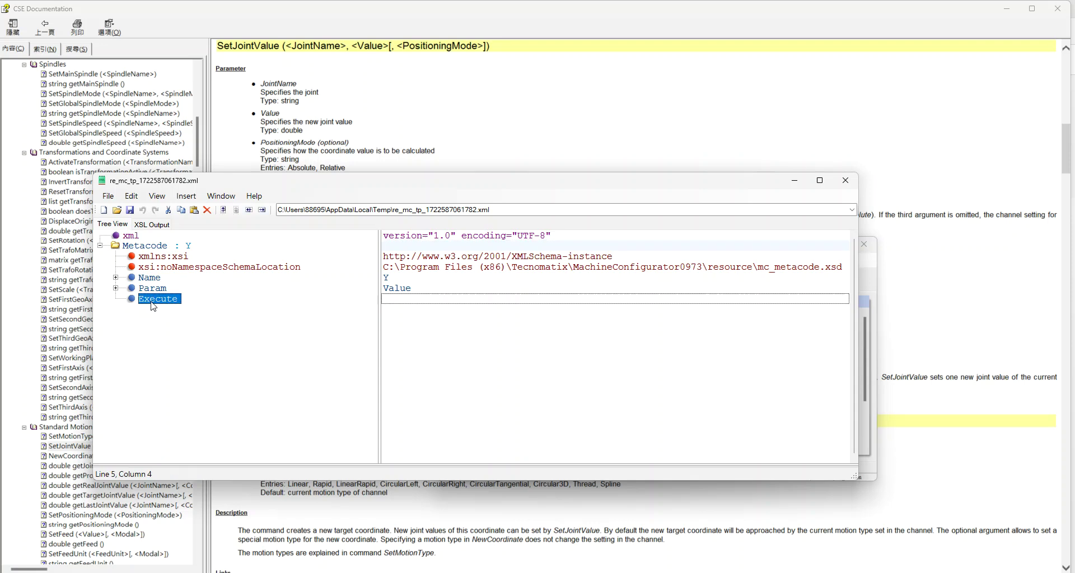
right_click(153, 306)
mouse_move(218, 445)
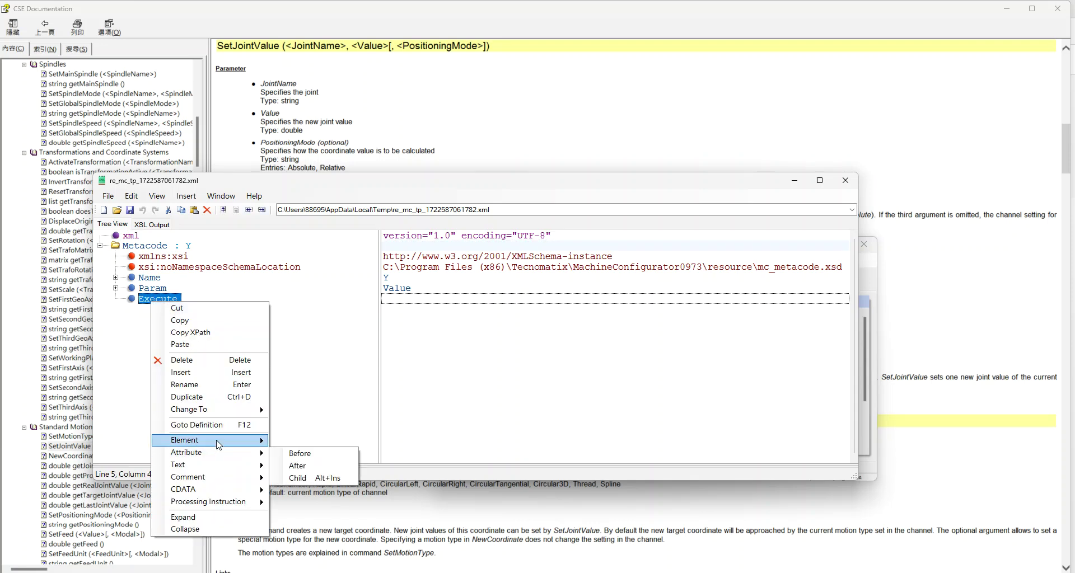
left_click(299, 476)
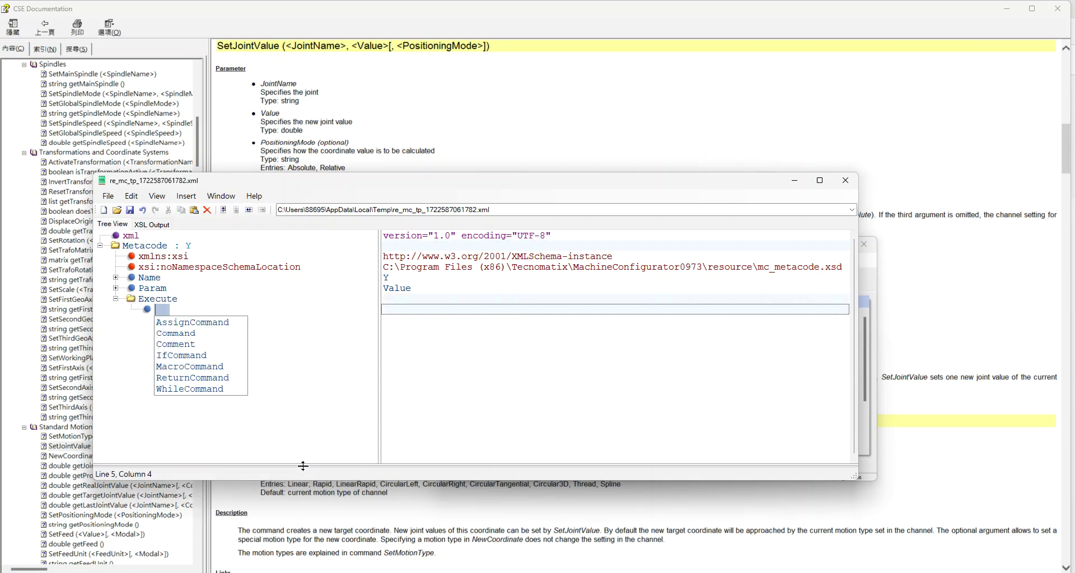
left_click(190, 334)
key("Return")
- Add a Name child element to the Y metacode's Command element and set it to SetJointValue, copied from the CSE Documentation heading
right_click(175, 316)
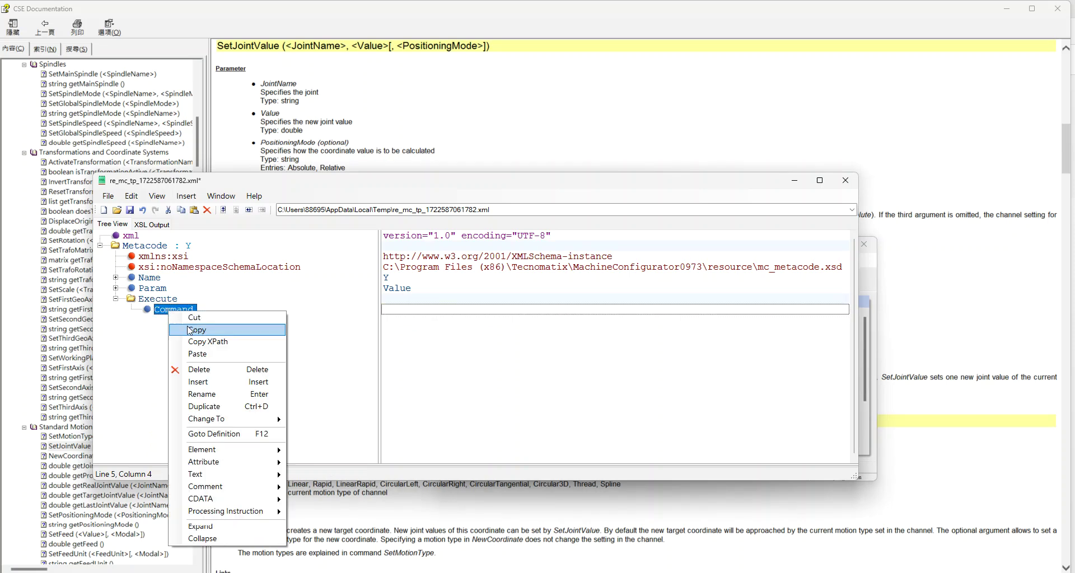
mouse_move(226, 454)
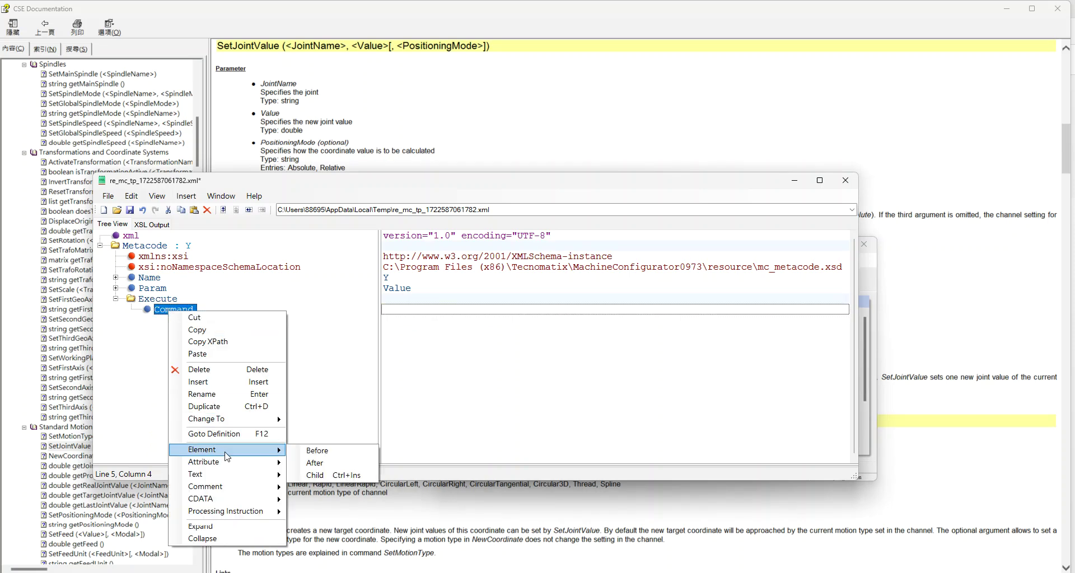
left_click(331, 476)
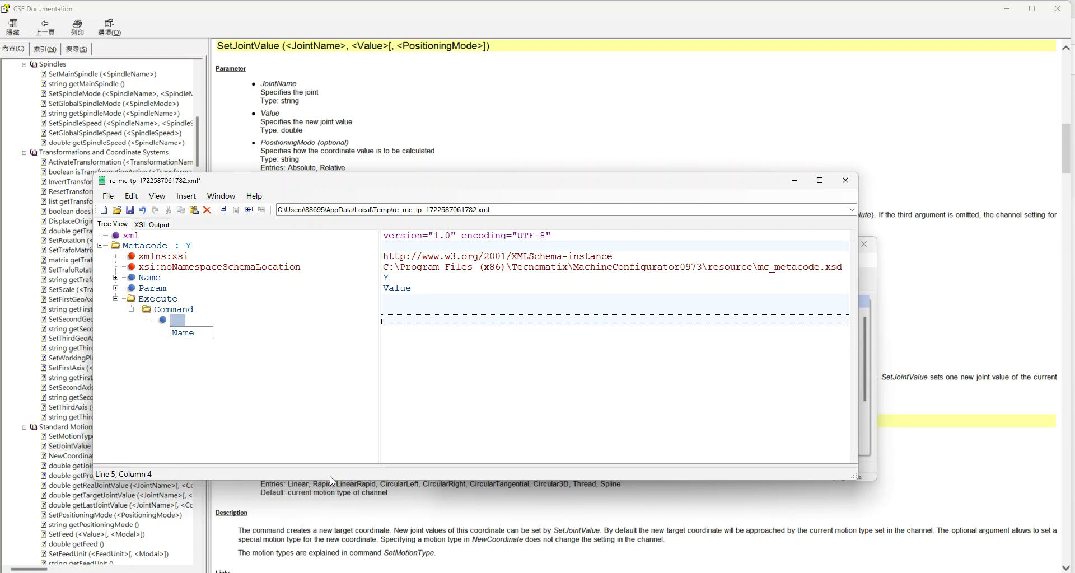
left_click(179, 333)
left_click_drag(221, 48, 279, 49)
key("ctrl+c")
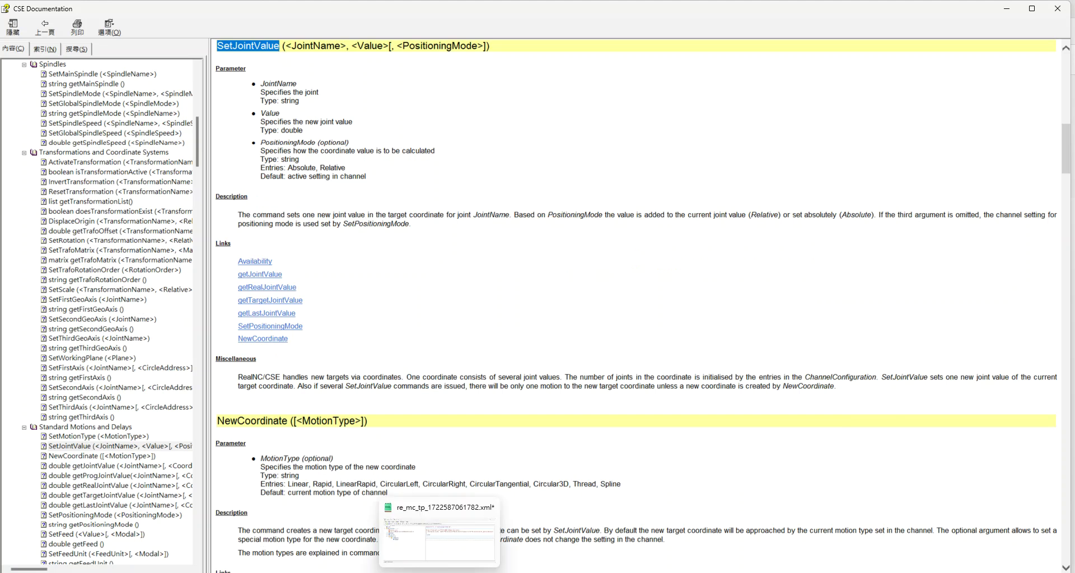
left_click(436, 537)
left_click(409, 321)
key("ctrl+v")
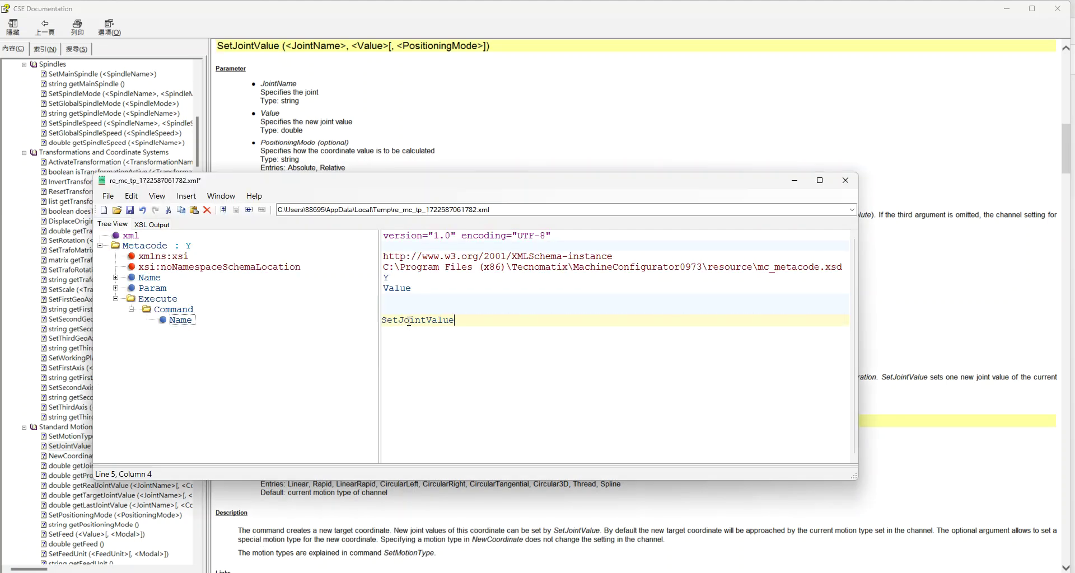
- Add a Param child element to the Y metacode's SetJointValue command and set its value to "Y" in quotes
right_click(174, 312)
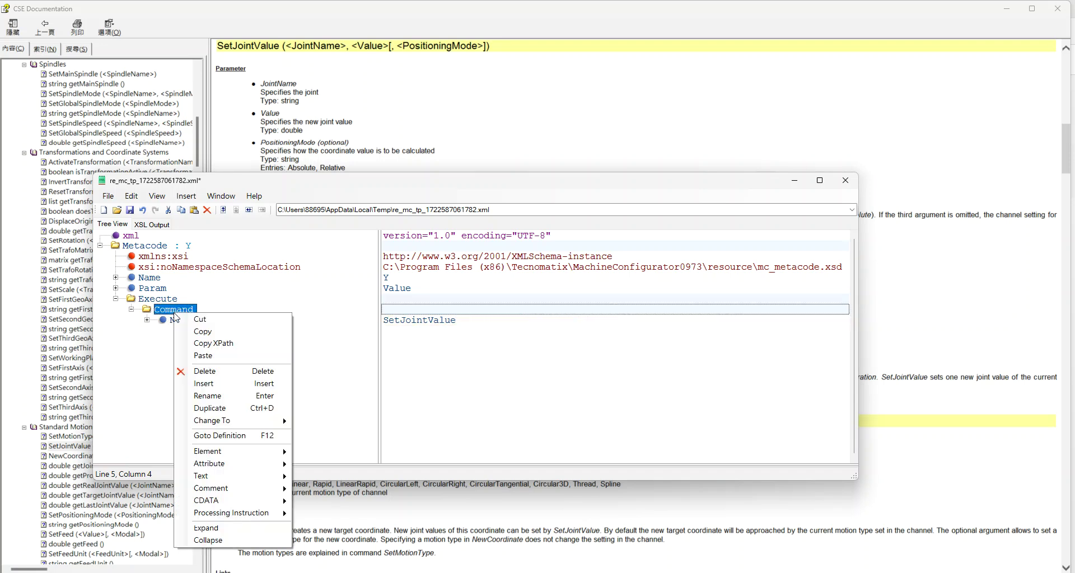
mouse_move(219, 452)
left_click(343, 477)
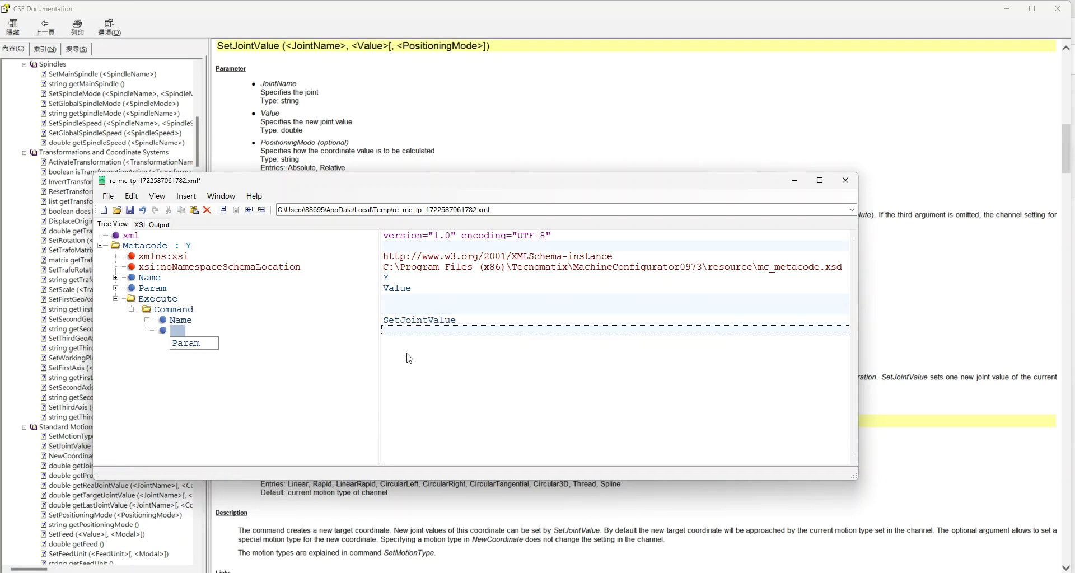
left_click(196, 350)
left_click(396, 353)
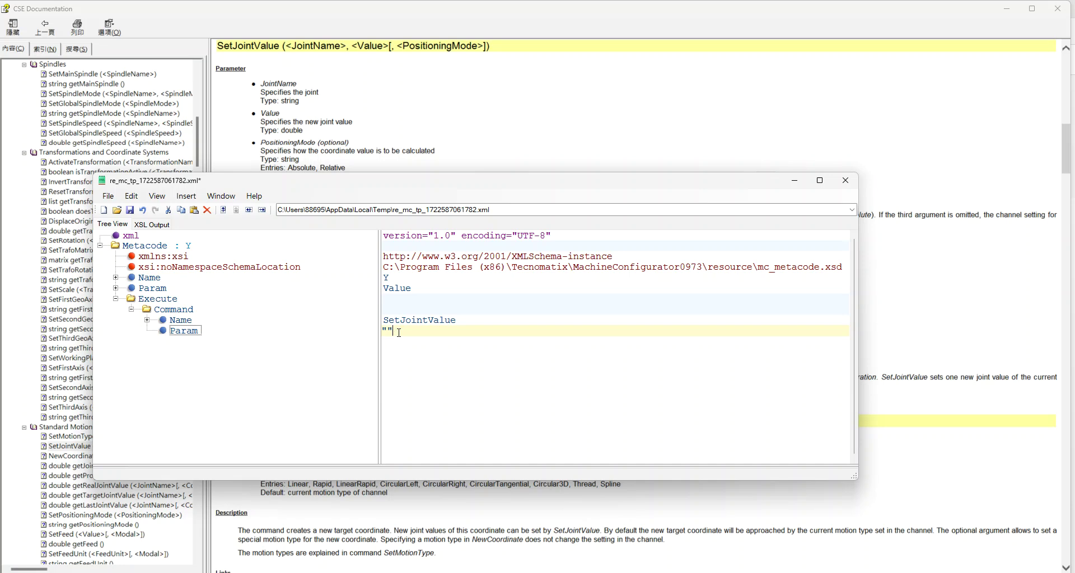
type("Y")
key("Return")
- Add a second Param child element to the Y metacode's command and set it to Value, copied from the SetJointValue heading in CSE Documentation
right_click(176, 309)
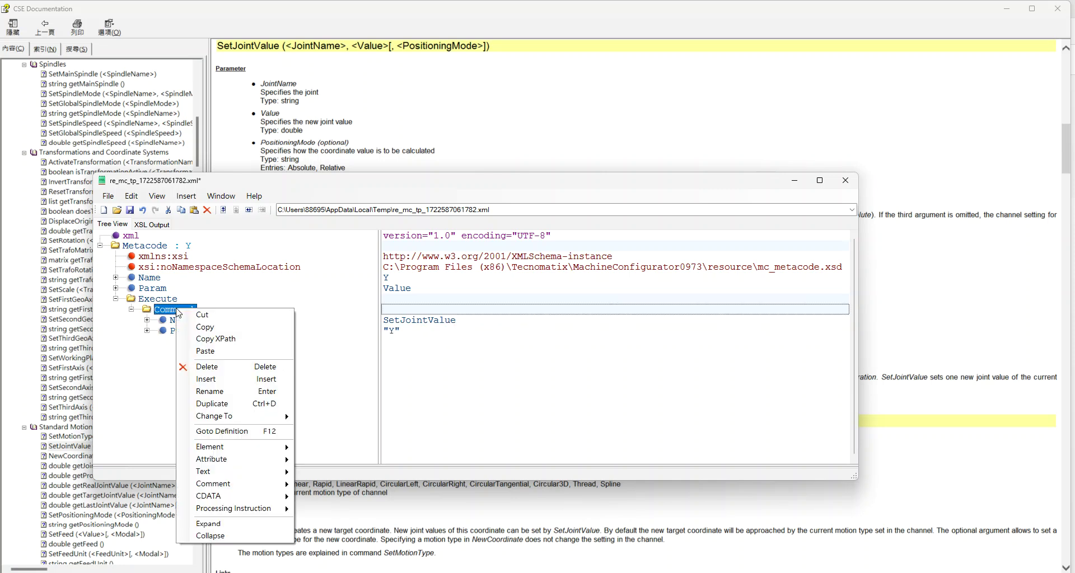
mouse_move(226, 447)
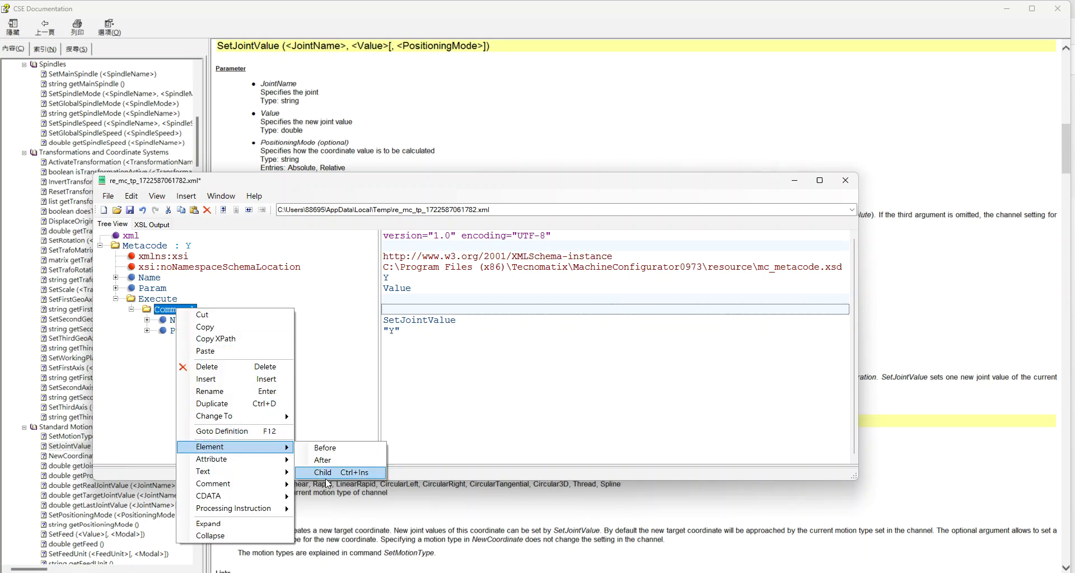
left_click(327, 473)
type("Param")
key("Return")
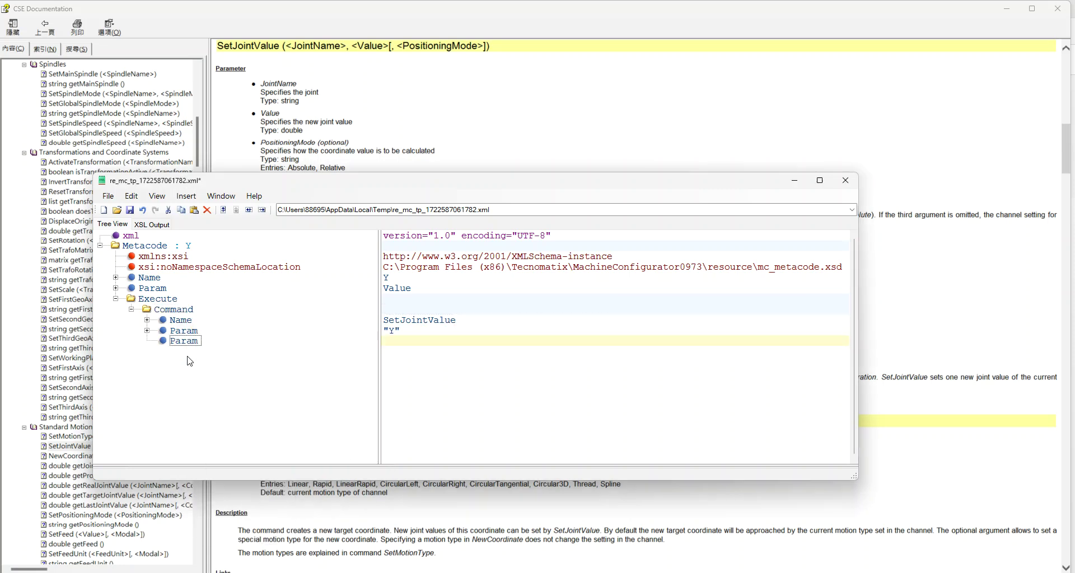
left_click(356, 47)
left_click_drag(363, 47, 383, 47)
key("ctrl+c")
key("alt+Tab")
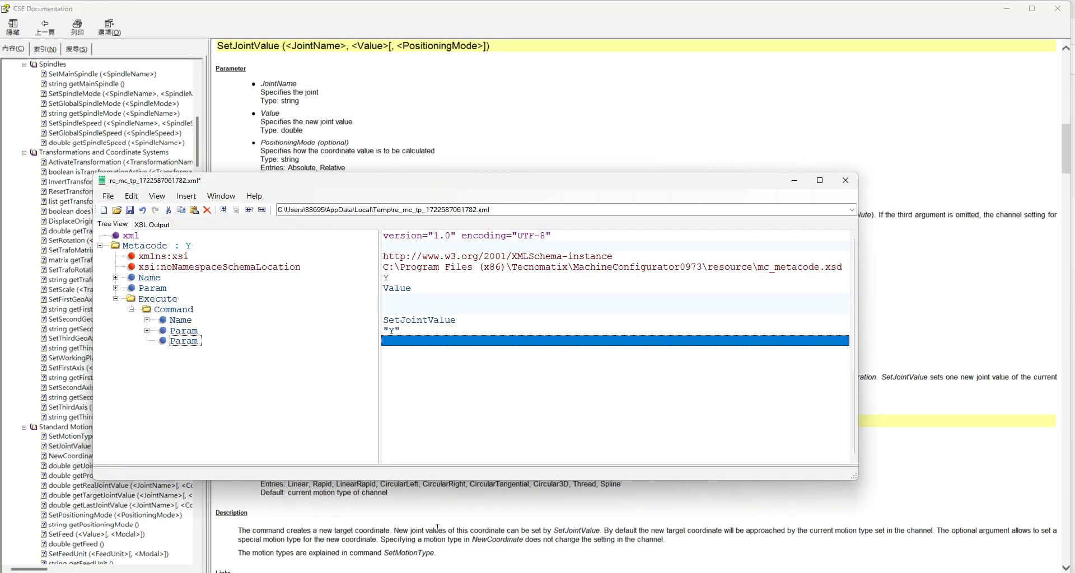
left_click(410, 345)
key("ctrl+v")
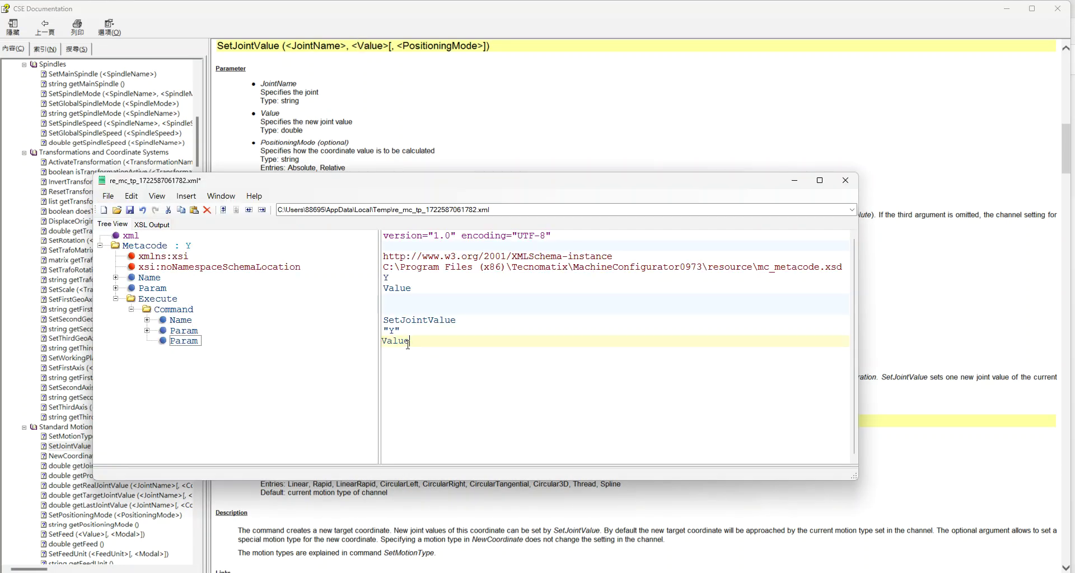
- Save and close the Y metacode, and switch to Machine Configurator to briefly reopen it for a check
left_click(130, 209)
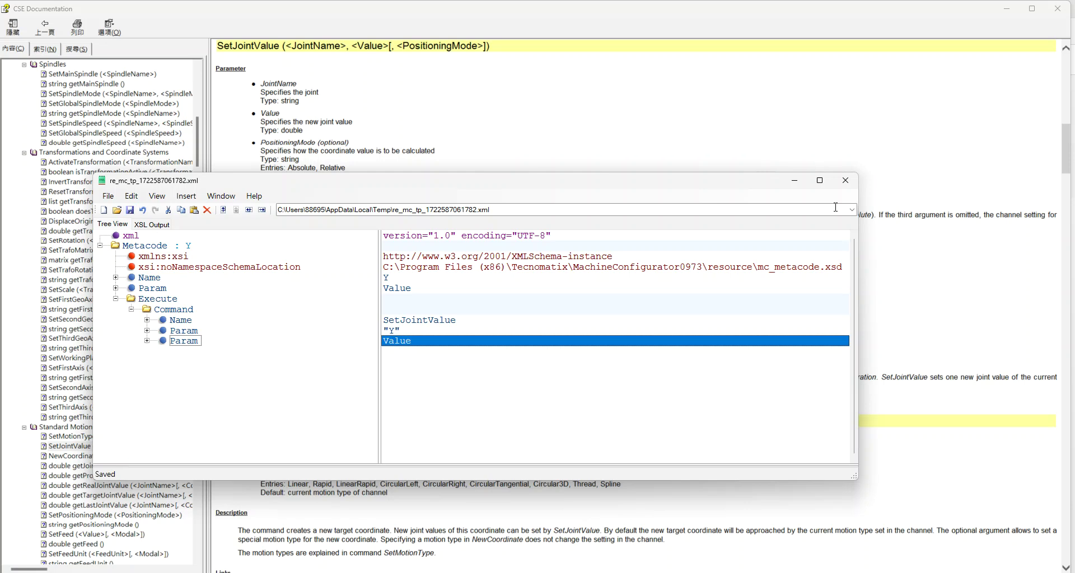
left_click(845, 180)
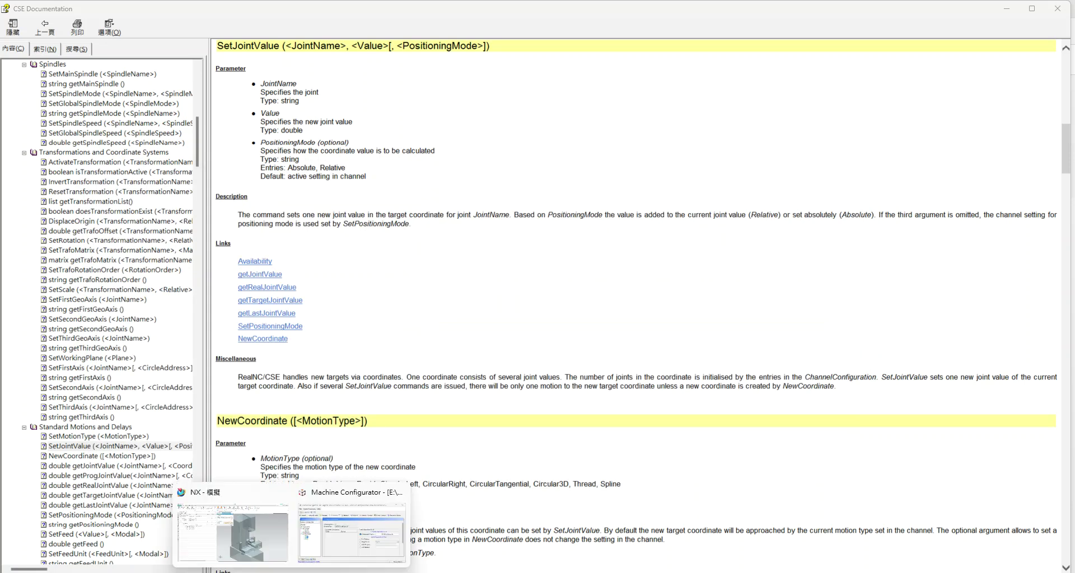
left_click(395, 492)
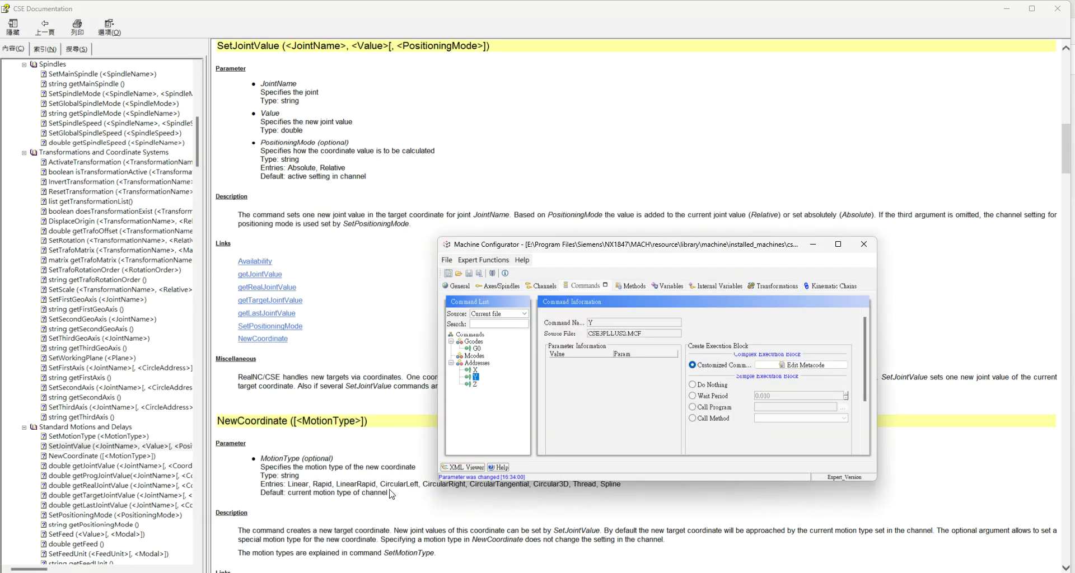
left_click(787, 367)
left_click(846, 180)
- Make the Z address a customized command and open its metacode for editing
left_click(475, 384)
left_click(714, 367)
left_click(787, 365)
- Add a Command child element under Execute in the Z metacode
left_click(149, 299)
right_click(151, 299)
mouse_move(223, 443)
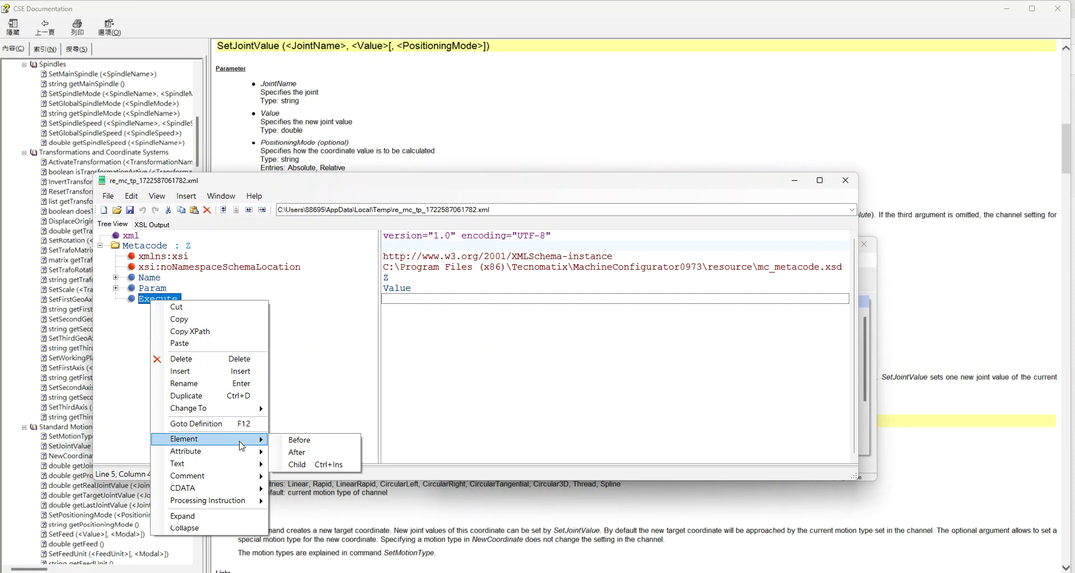
left_click(305, 463)
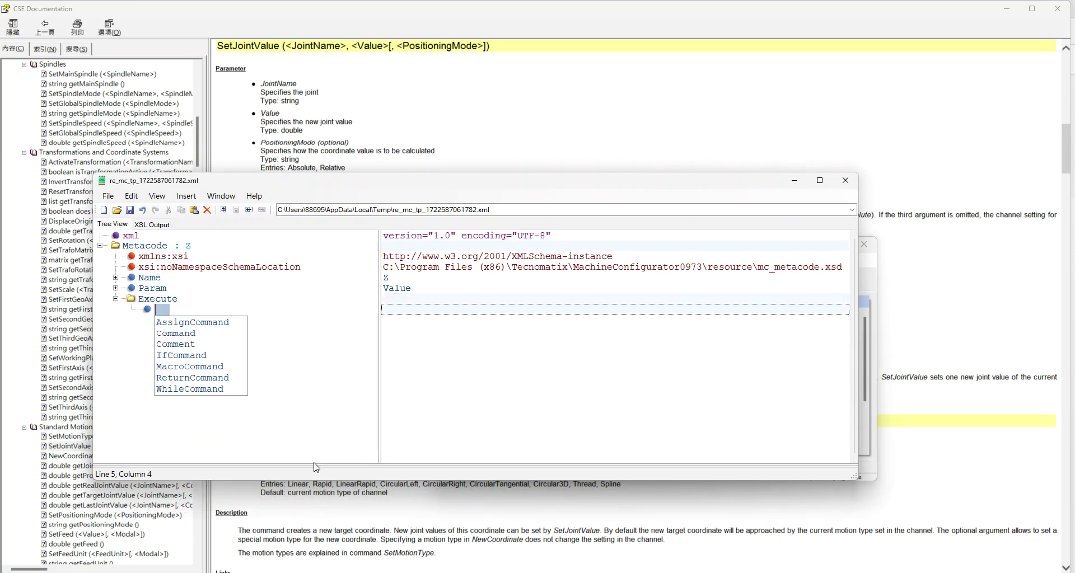
left_click(182, 335)
- Add a Name child element to the Z metacode's Command element
right_click(171, 306)
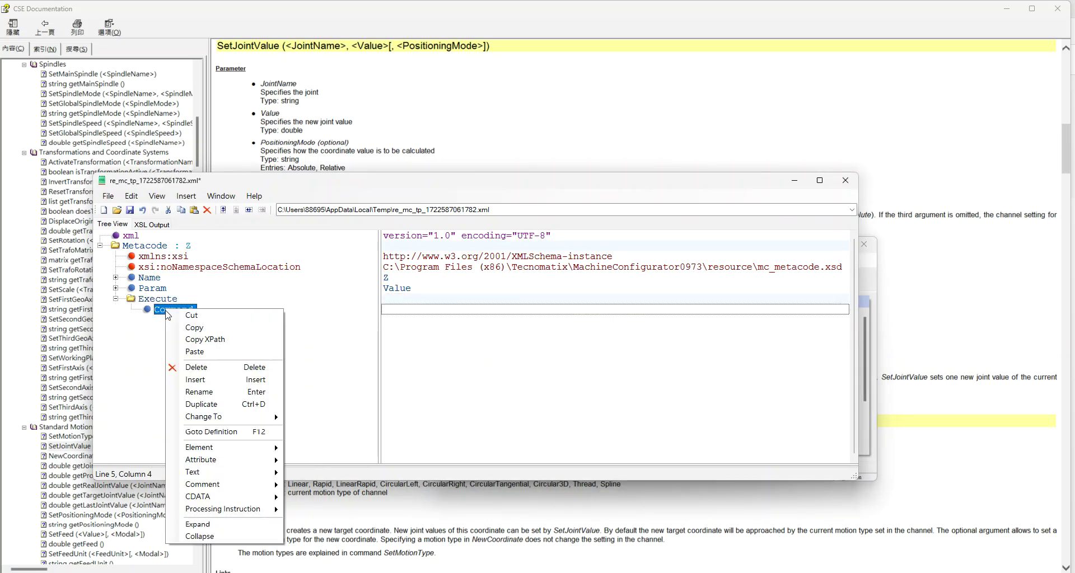
mouse_move(224, 447)
left_click(309, 473)
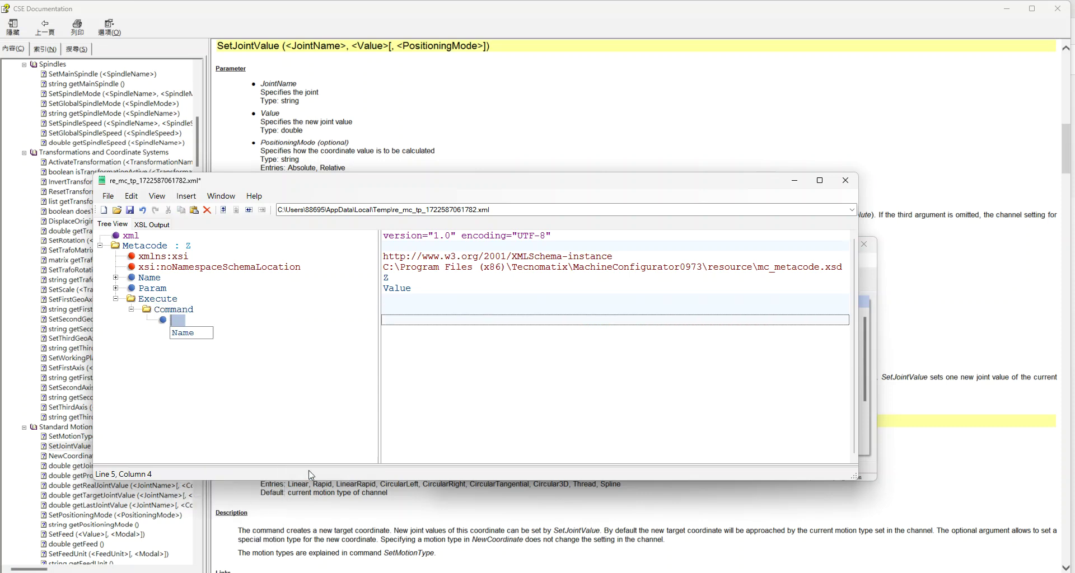
left_click(177, 339)
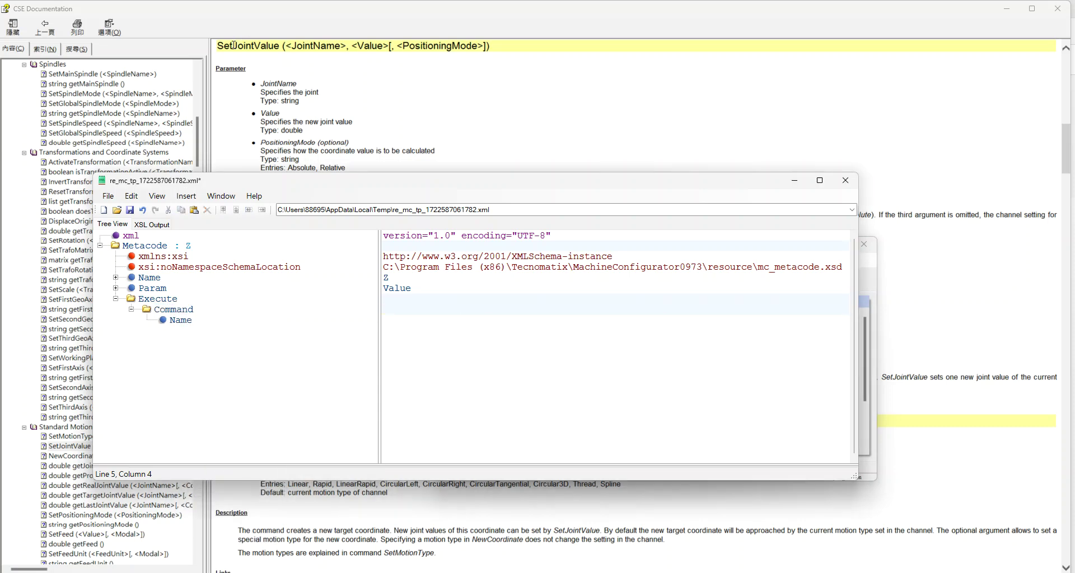
- Copy SetJointValue from the CSE Documentation heading and try to paste it as the value of the Z metacode's Name element
left_click(221, 43)
left_click_drag(221, 45, 277, 47)
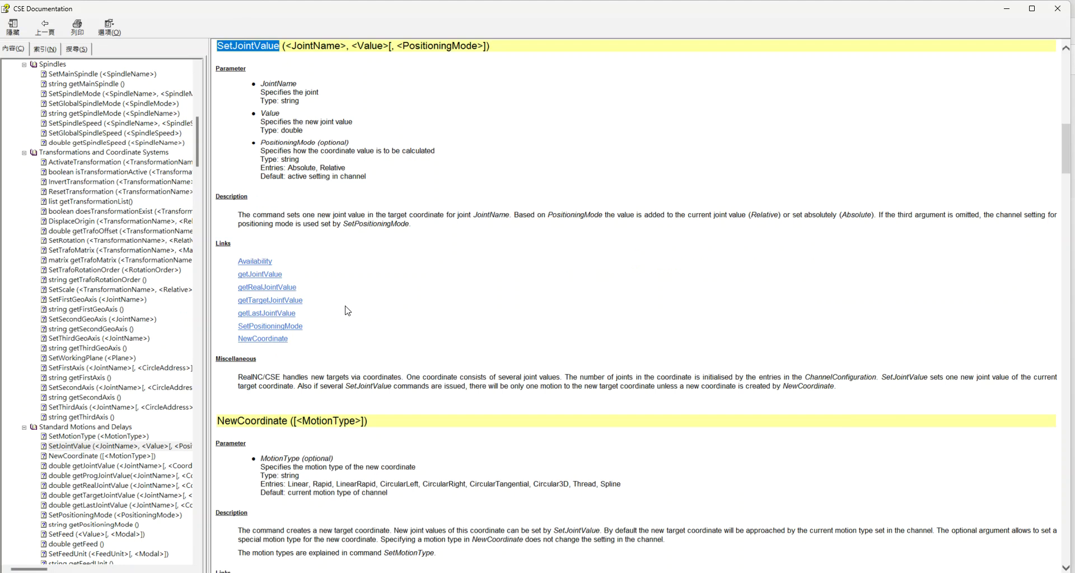
left_click(439, 571)
left_click(410, 310)
type("SetJointValue")
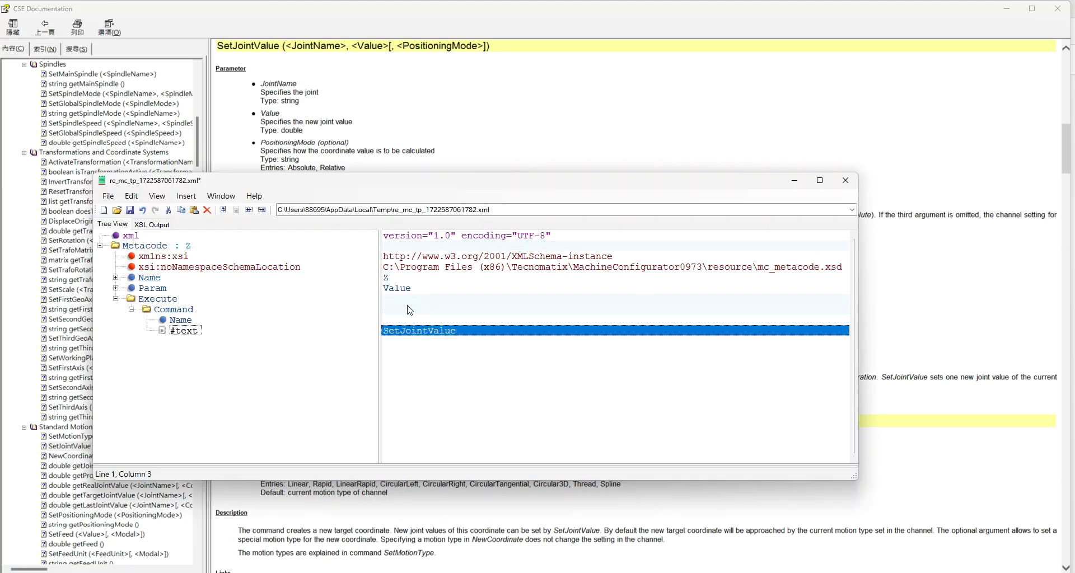
- Copy SetJointValue from the stray text node under the Z metacode's Command element and delete that node
left_click(425, 330)
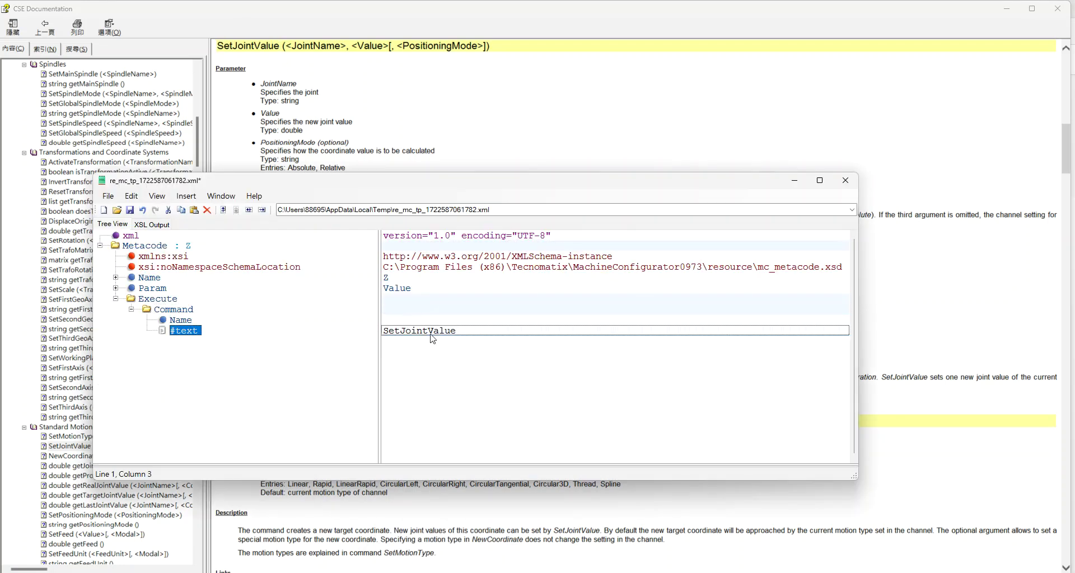
double_click(430, 330)
key("ctrl+c")
left_click(176, 320)
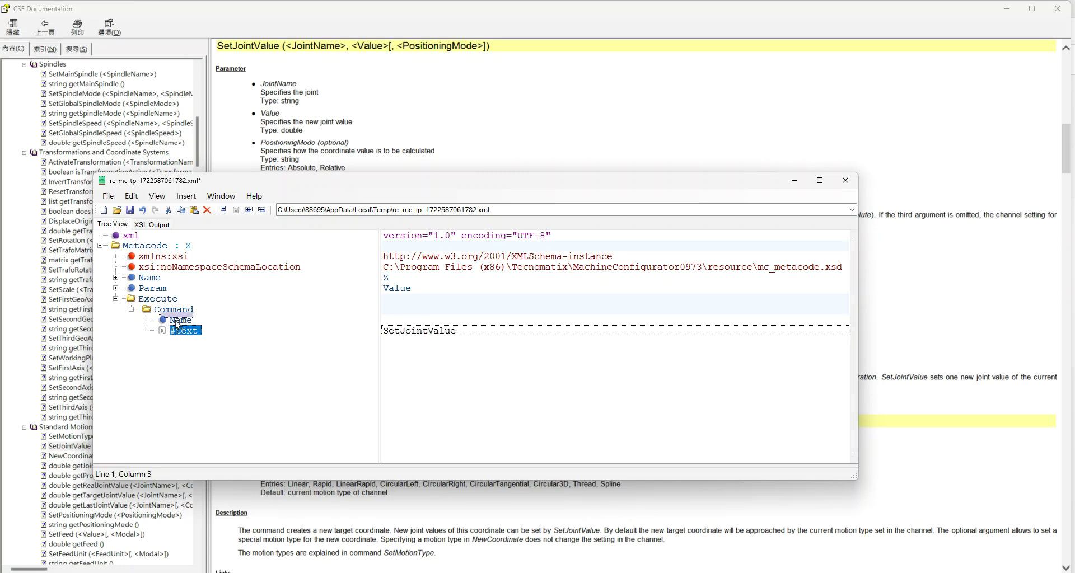
left_click(181, 336)
left_click(167, 322)
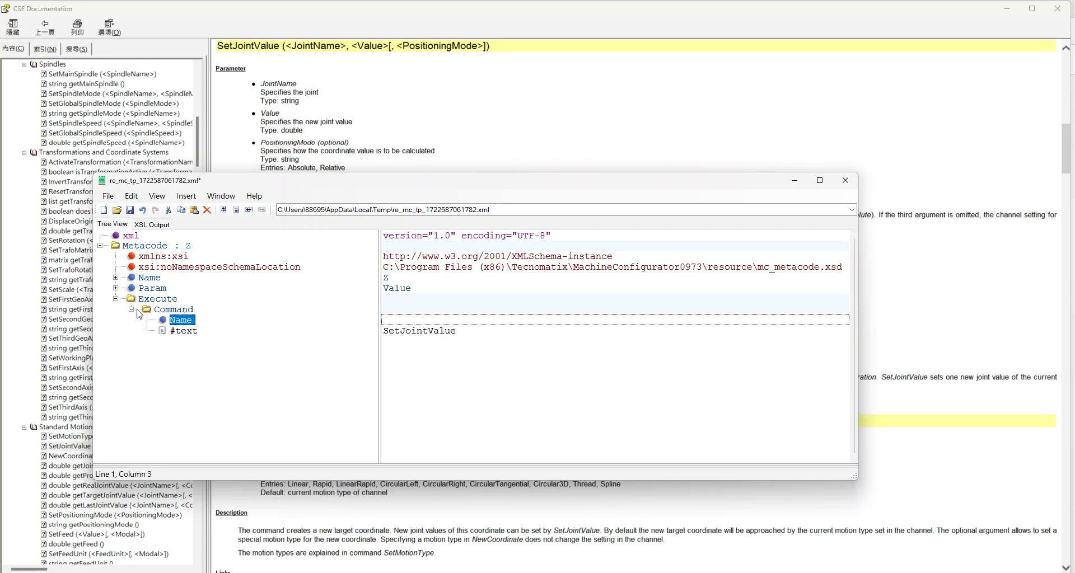
left_click(130, 310)
left_click(130, 310)
left_click(159, 331)
key("Delete")
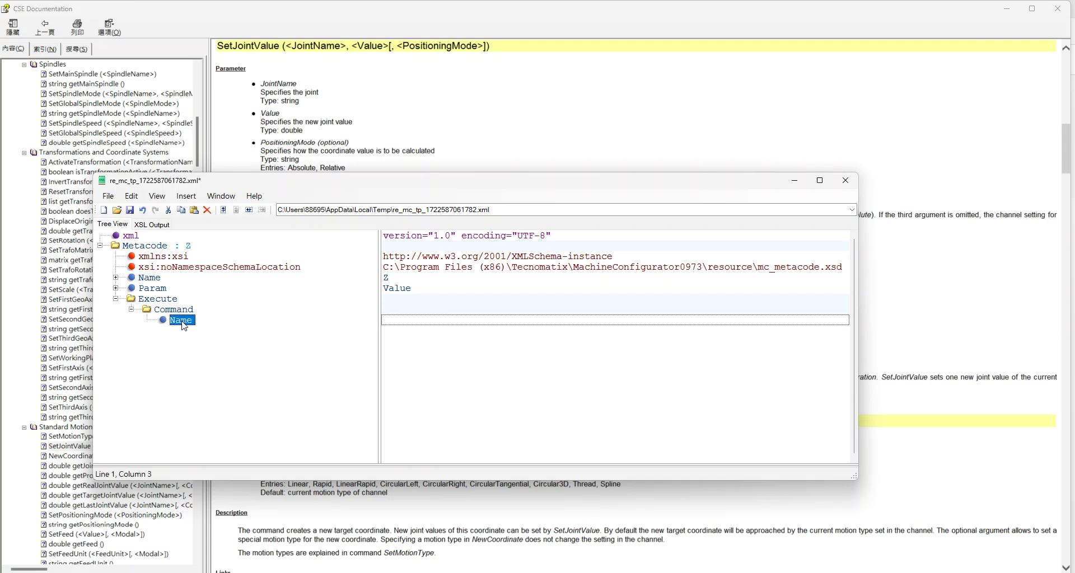
- Set the value of the Command's Name element in the Z metacode to SetJointValue
left_click(422, 321)
key("ctrl+v")
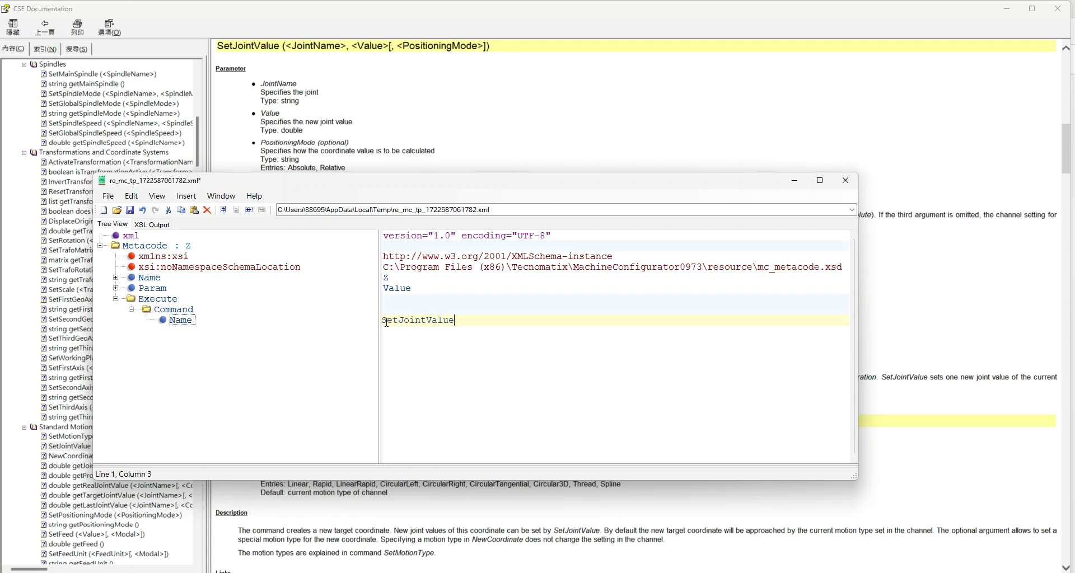
left_click(289, 379)
- Add a Param child element to the Z metacode's Command element and set its value to "Z" in quotation marks
right_click(171, 311)
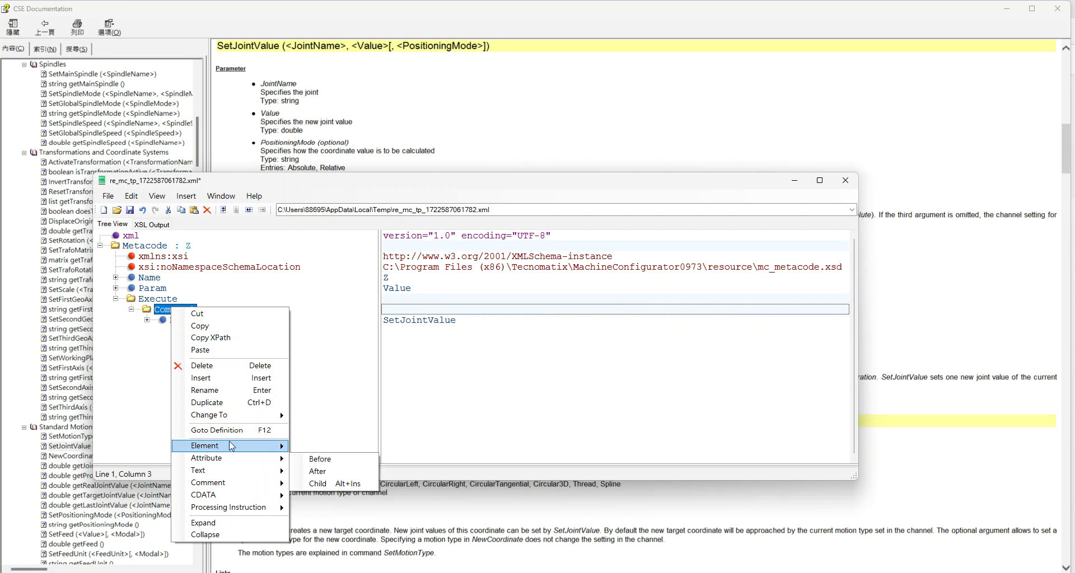
mouse_move(229, 443)
left_click(330, 470)
type("Param")
key("Return")
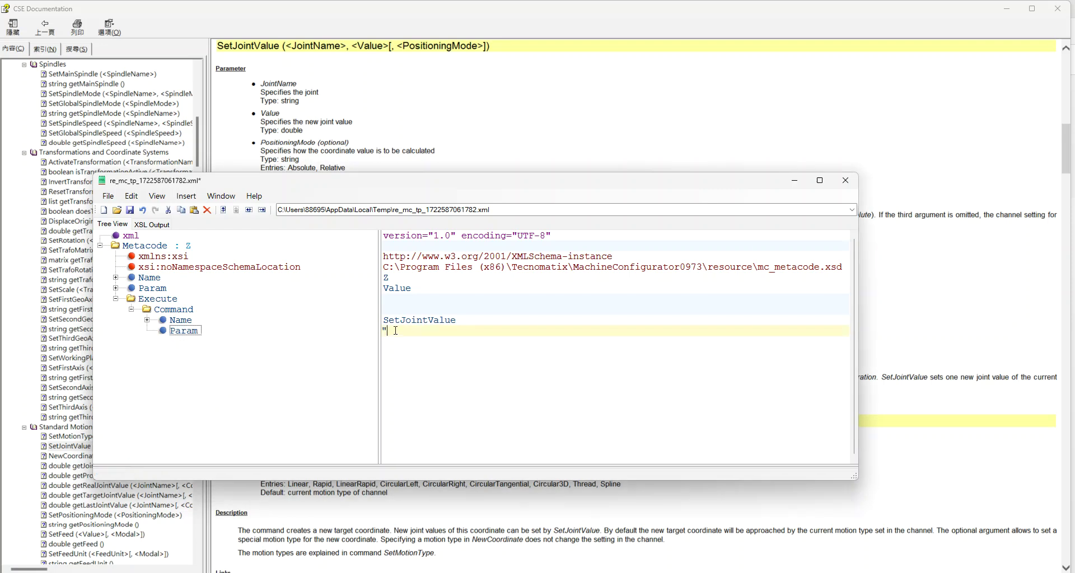
type("\"Z\"")
key("Return")
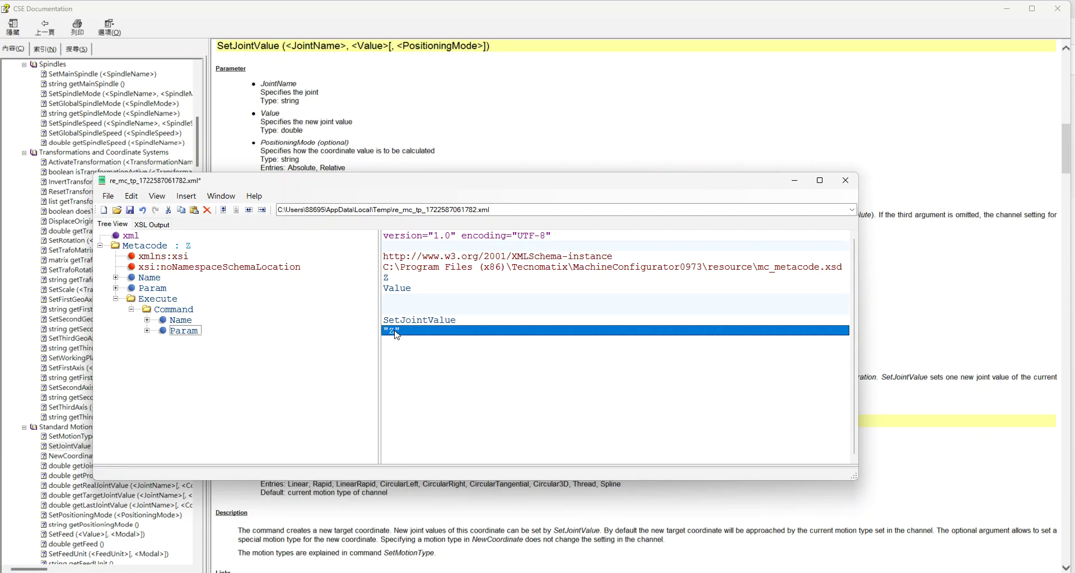
- Add a second Param child element to the Command and set it to Value, copied from the SetJointValue heading in the CSE Documentation
right_click(176, 311)
mouse_move(232, 451)
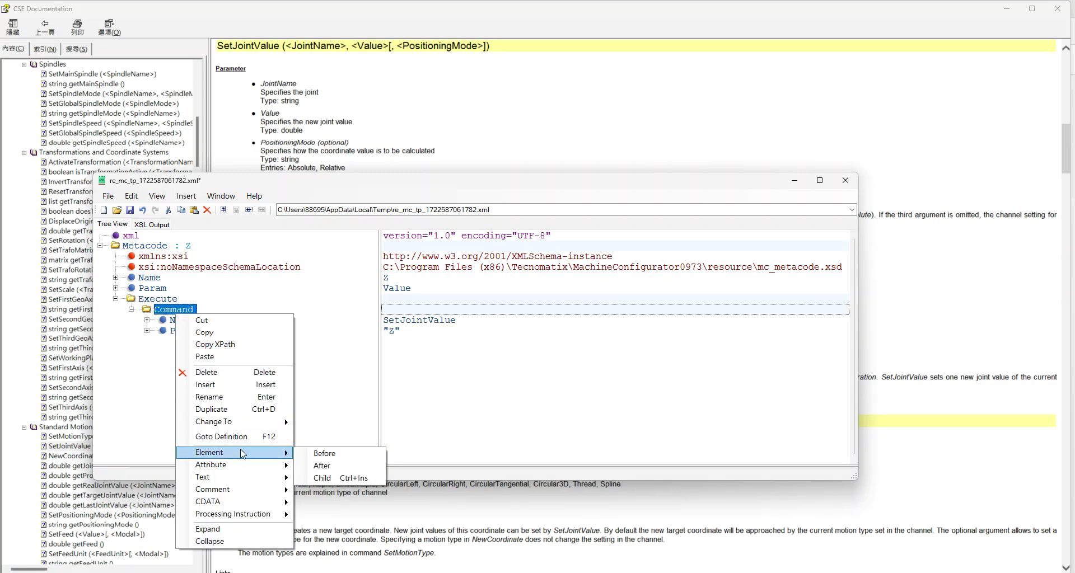
left_click(320, 478)
type("Param")
key("Return")
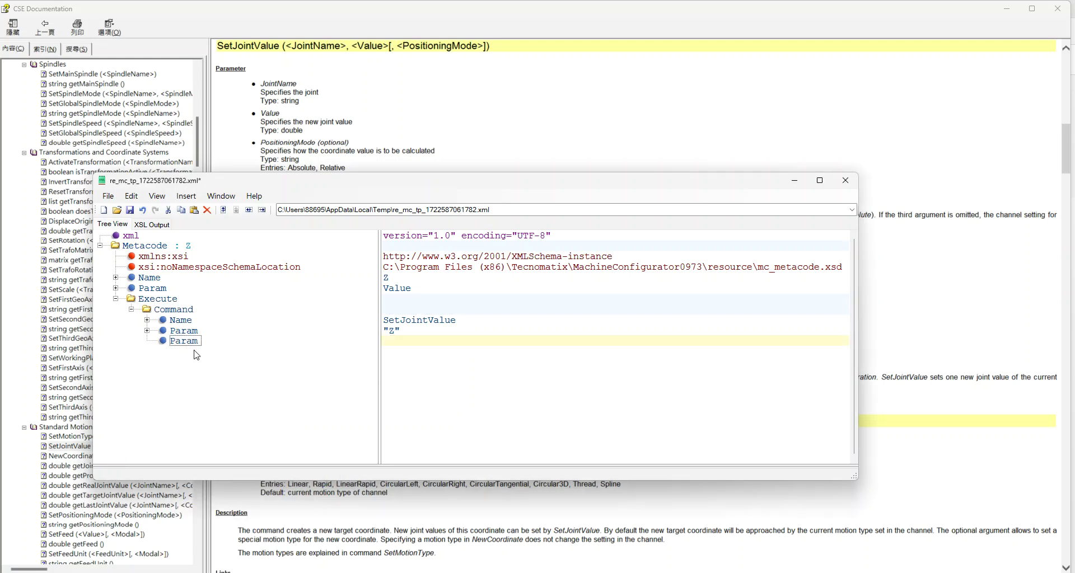
left_click_drag(356, 48, 384, 49)
key("ctrl+c")
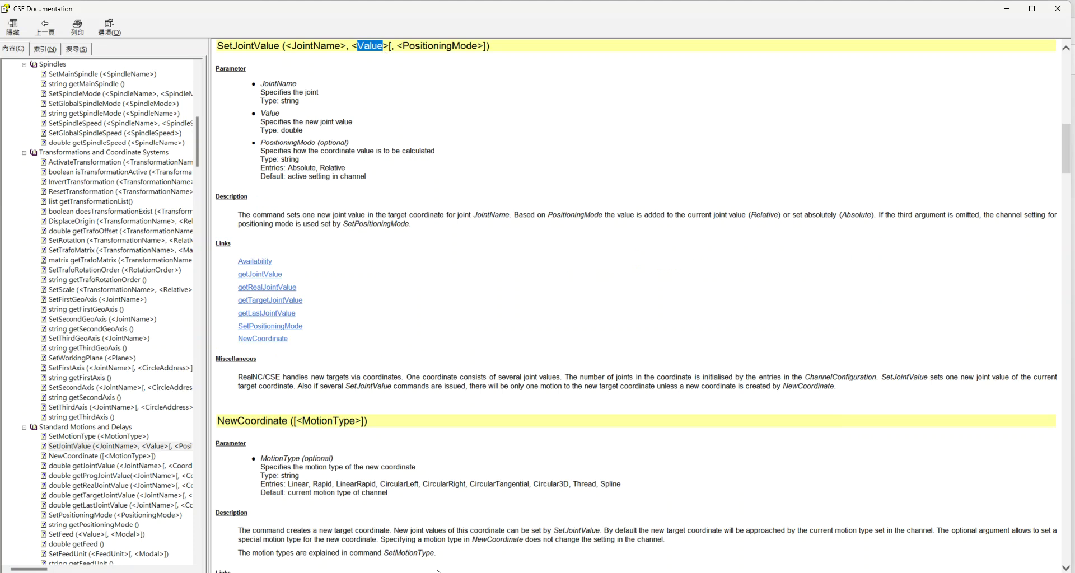
key("alt+Tab")
left_click(396, 343)
key("ctrl+v")
key("Return")
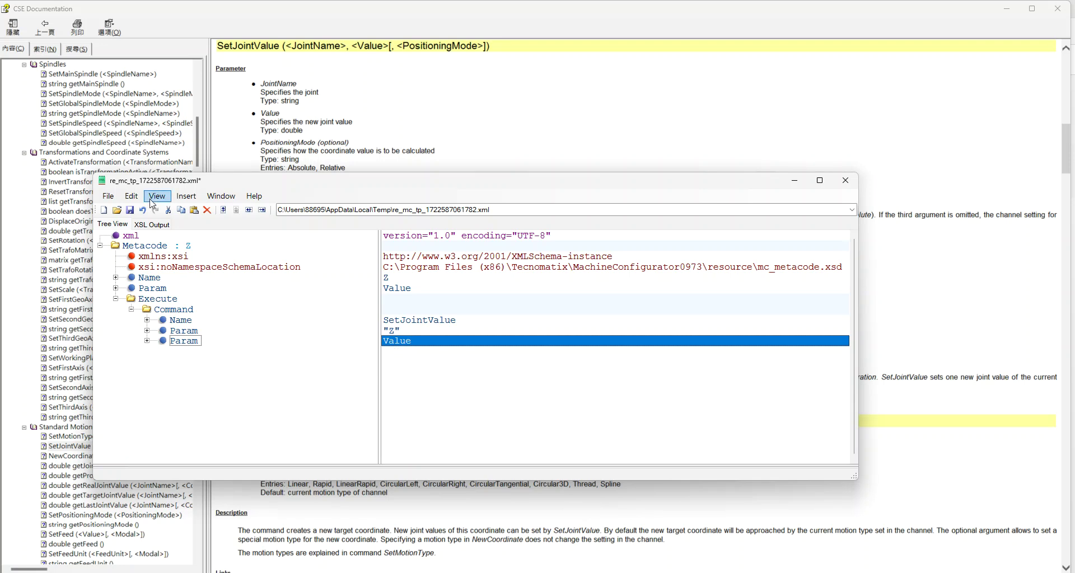
- Save and close the Z metacode file, then switch to Machine Configurator and save the controller configuration
left_click(129, 210)
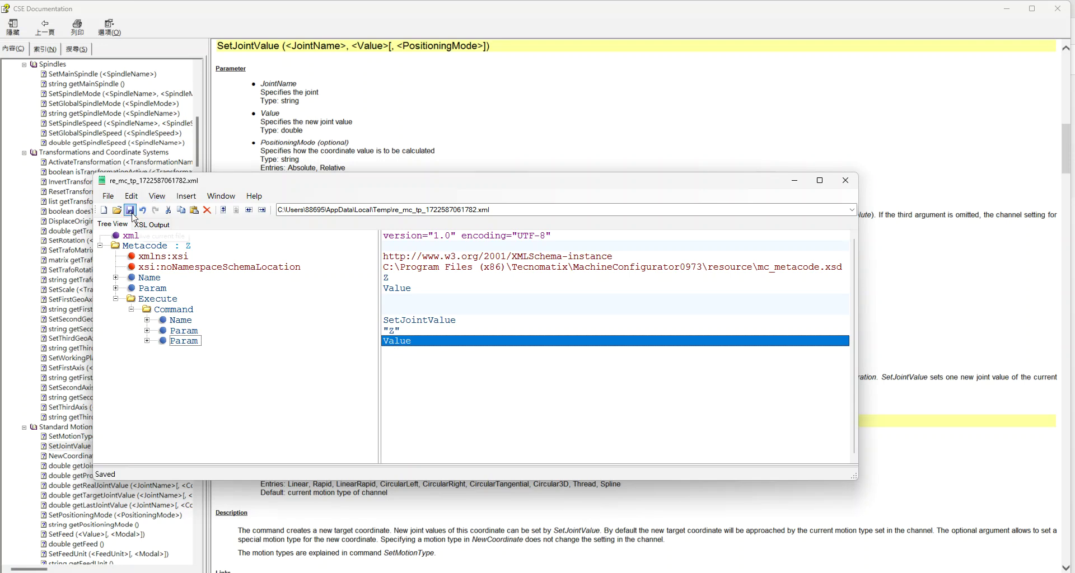
left_click(844, 180)
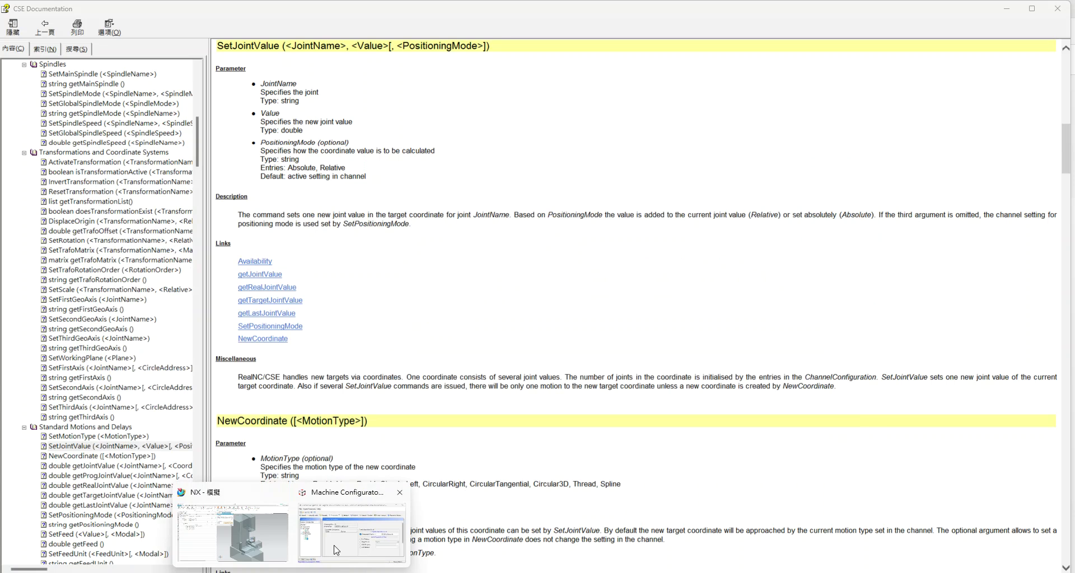
left_click(337, 548)
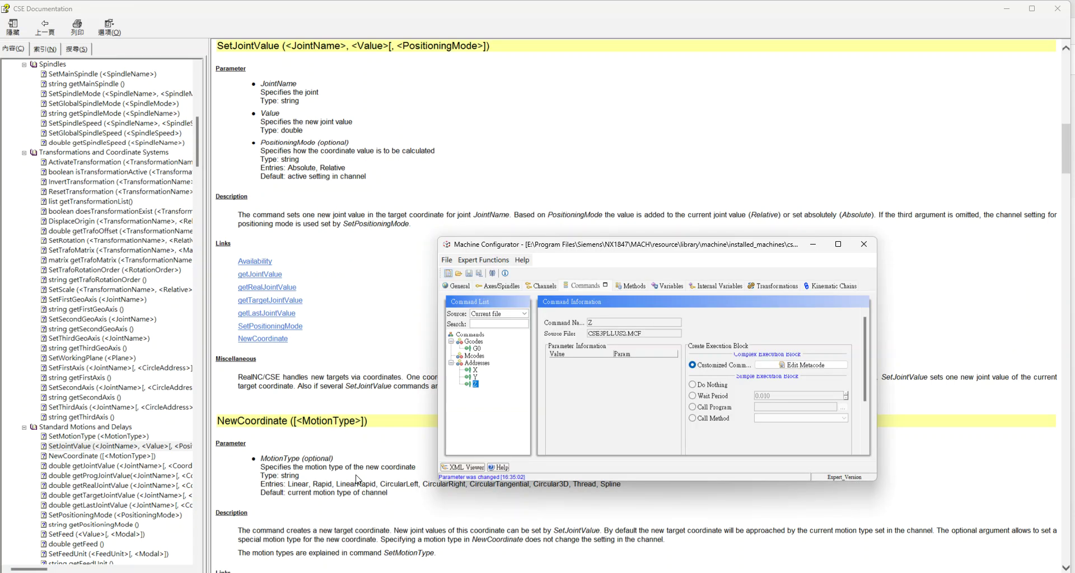
left_click(469, 274)
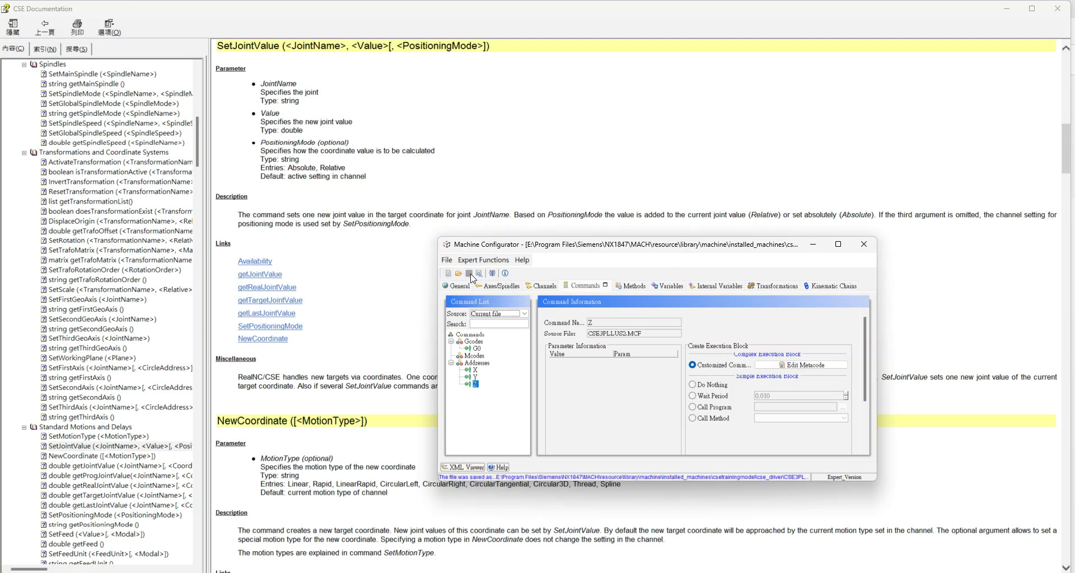
- Switch to the NX simulation and reset the machine
mouse_move(290, 572)
left_click(255, 555)
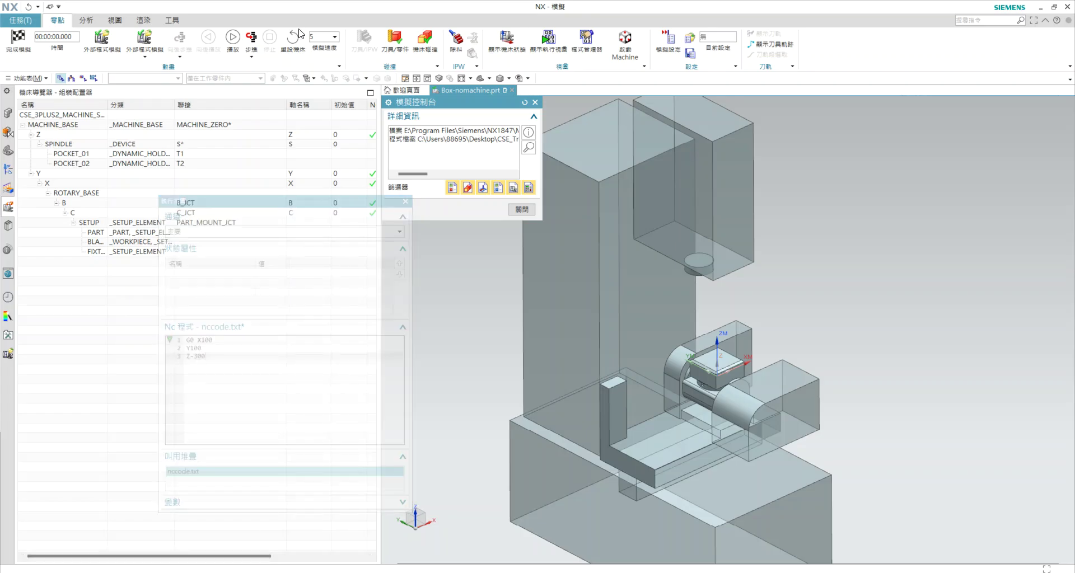
left_click(297, 49)
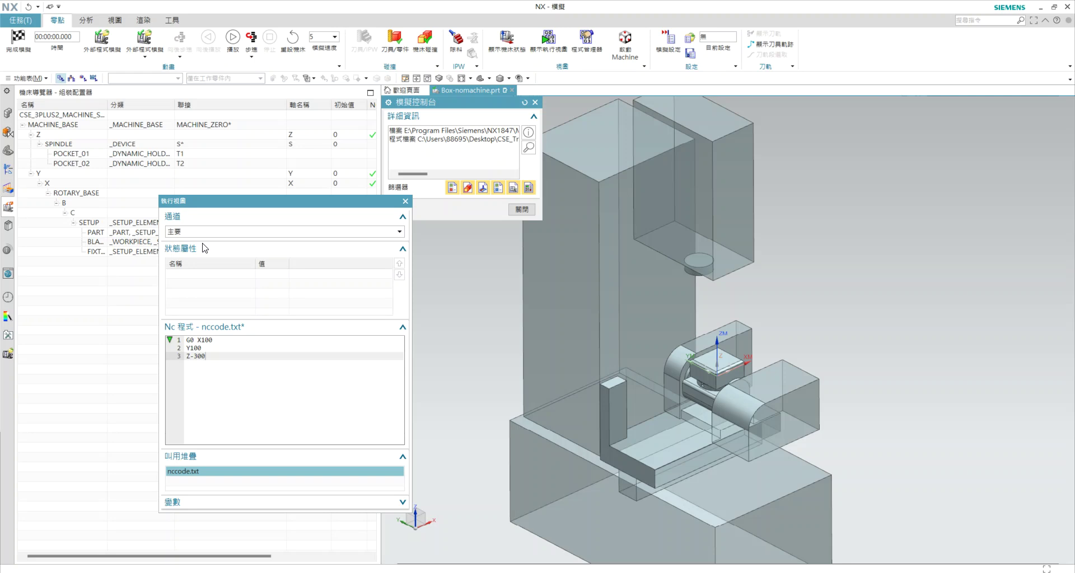
- Single-step the NC program in the simulation through the G0 X100 and Y100 lines
left_click(252, 40)
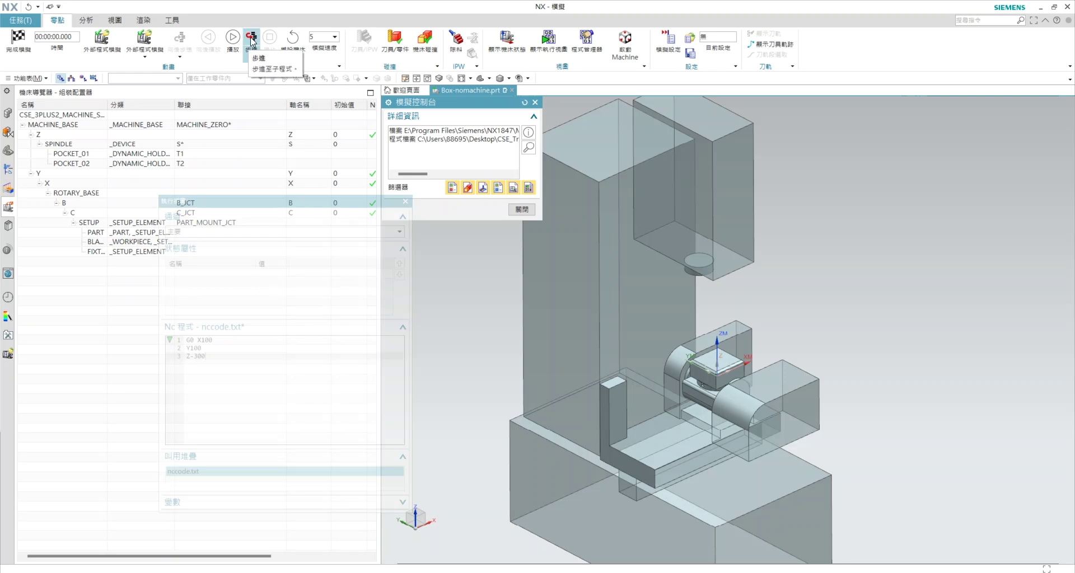
left_click(258, 58)
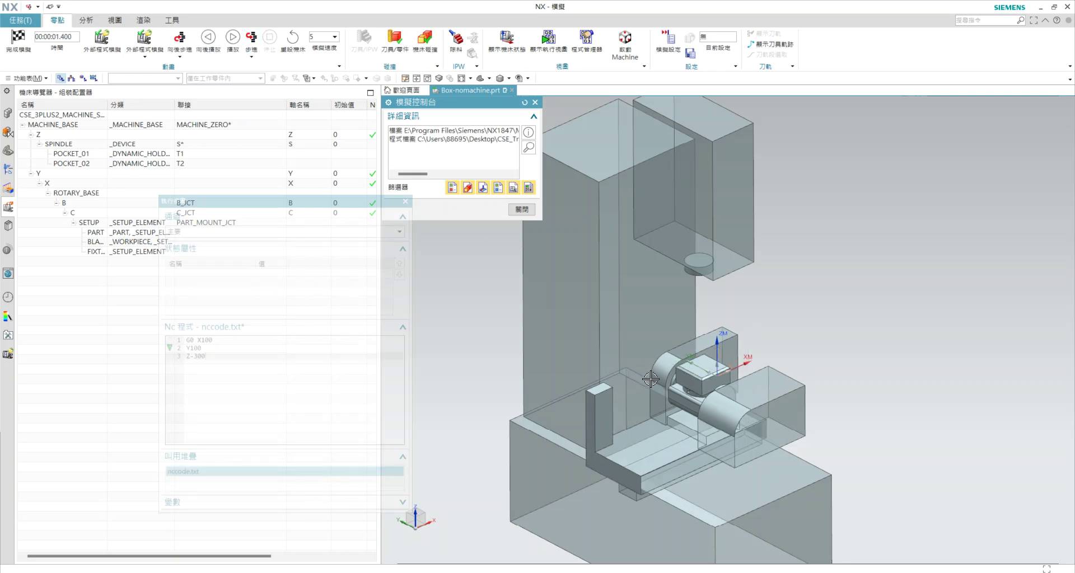
left_click(251, 40)
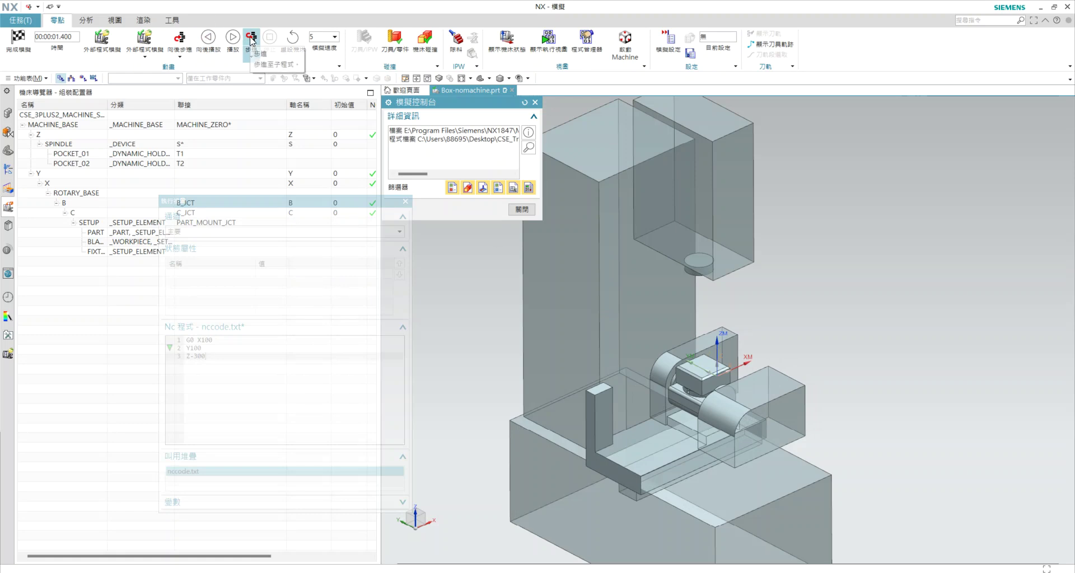
left_click(251, 40)
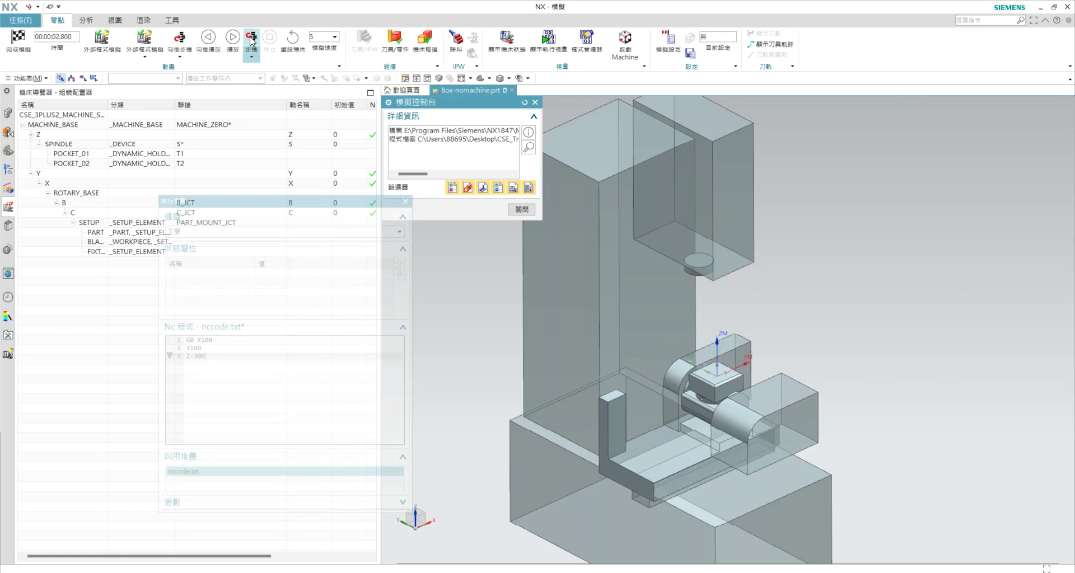